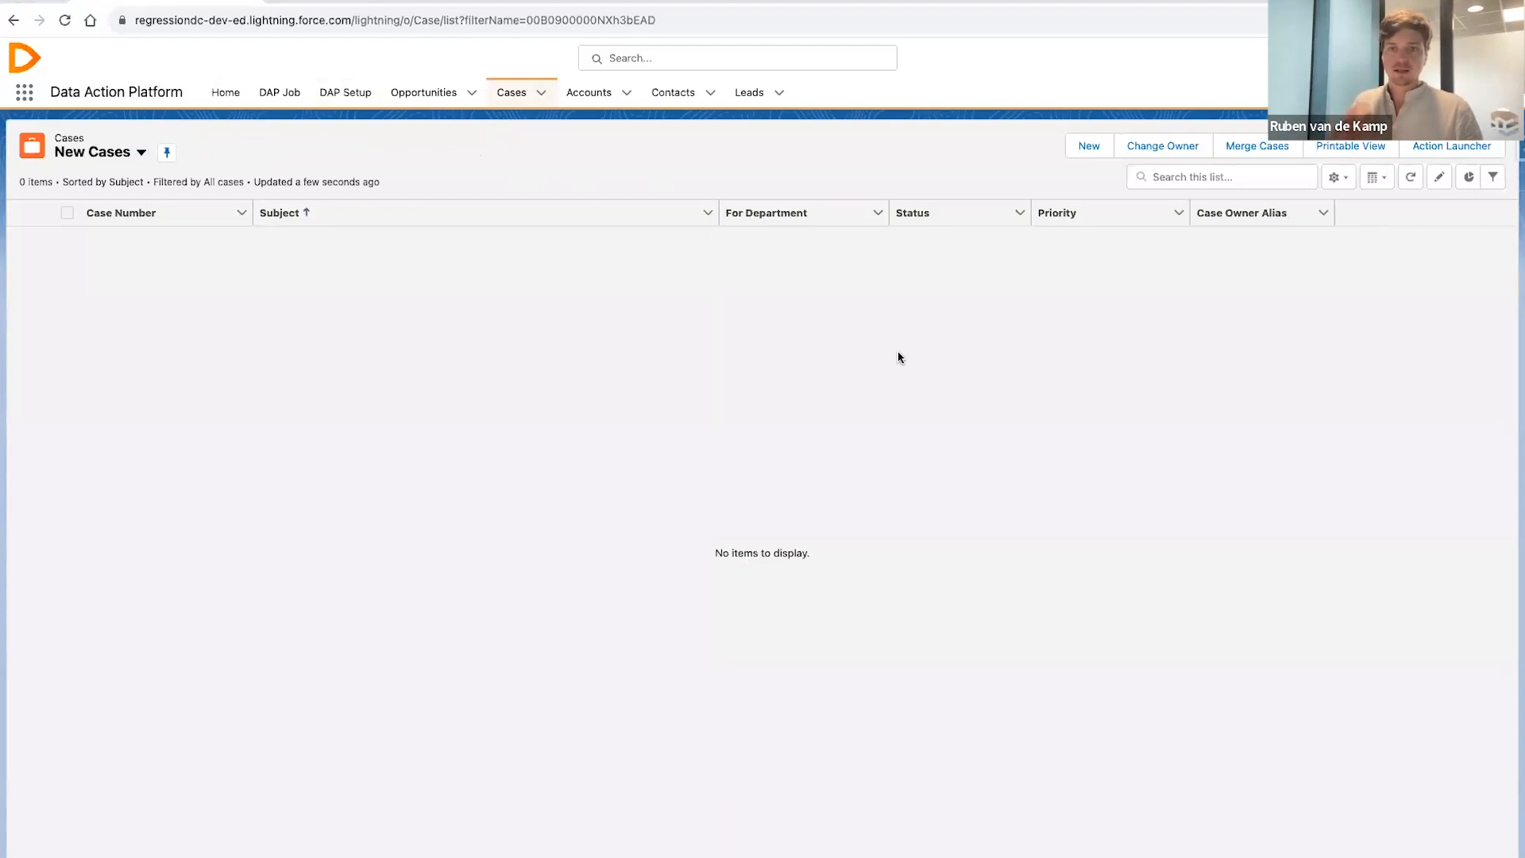
- Create a new case with the CloudConnect Pro product inquiry text pasted as its description and Question as its subject
{"action": "left_click", "coordinate": [1086, 147]}
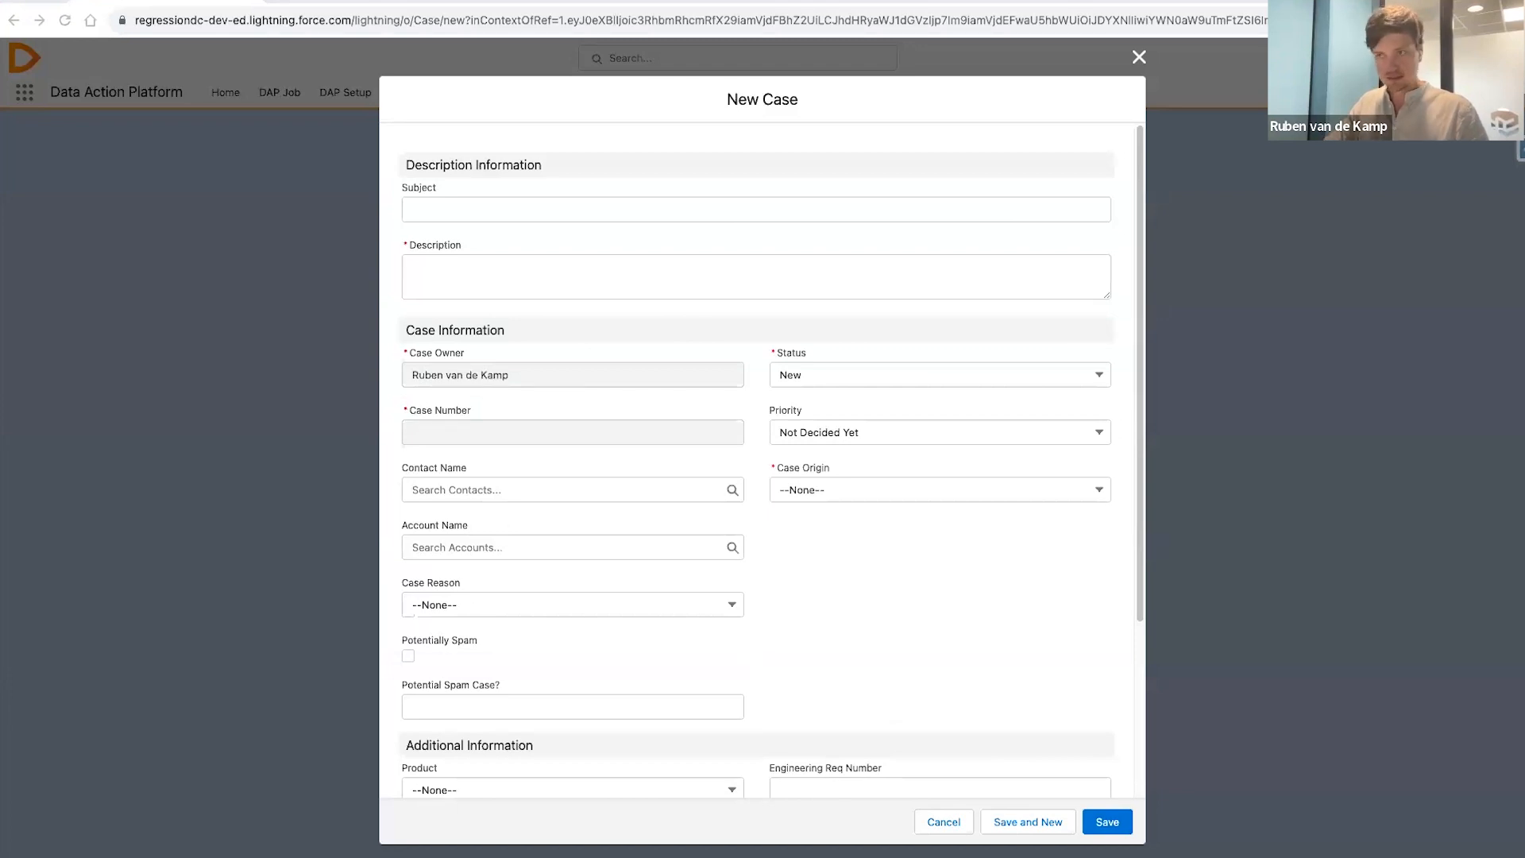
{"action": "left_click", "coordinate": [710, 291]}
{"action": "key", "text": "ctrl+v"}
{"action": "left_click_drag", "start_coordinate": [1104, 296], "coordinate": [1107, 704]}
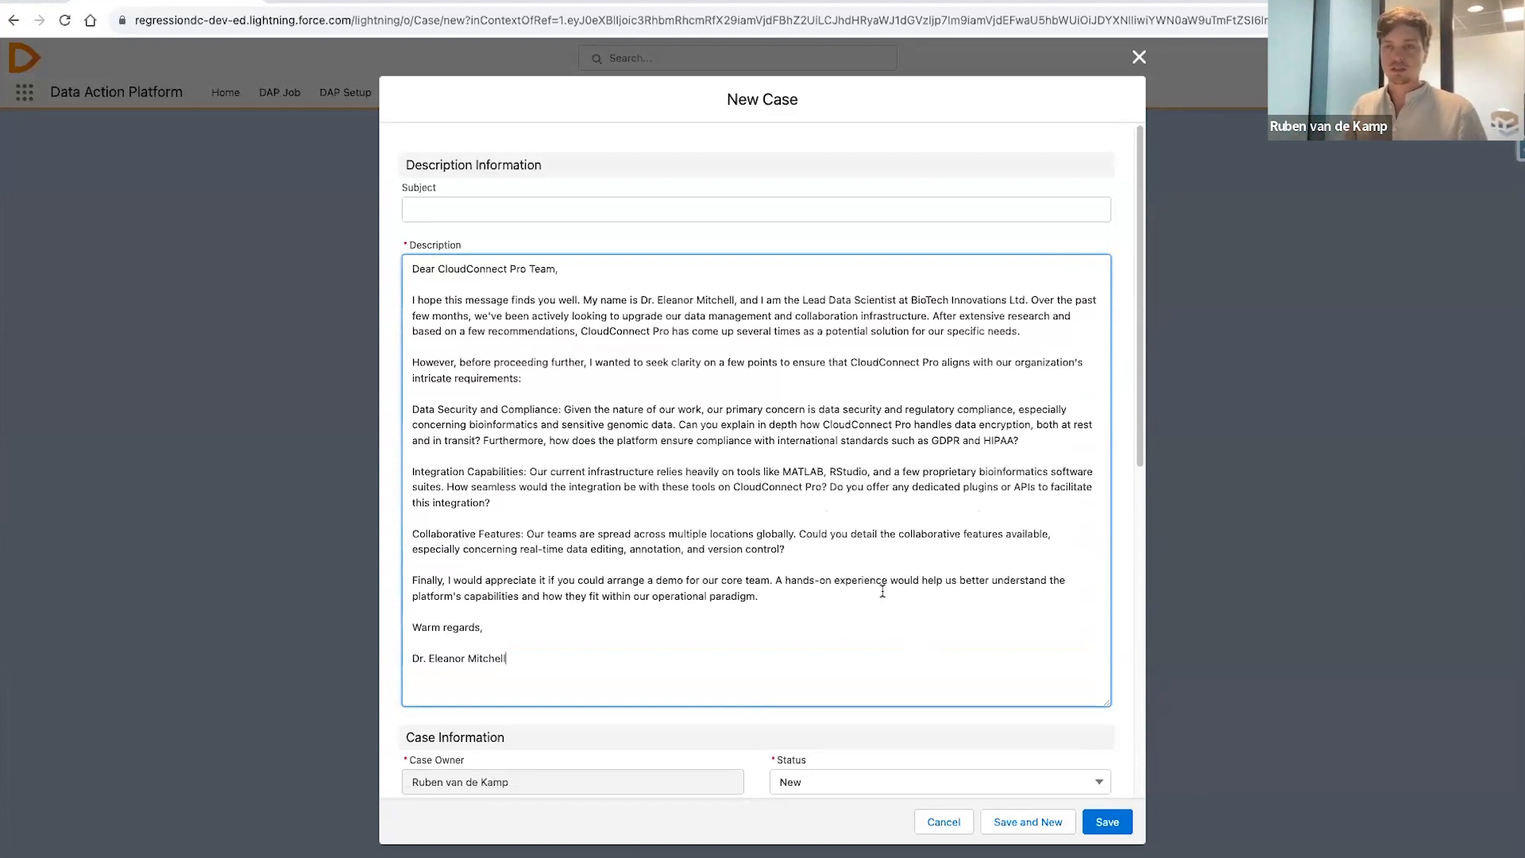
{"action": "left_click", "coordinate": [405, 216]}
{"action": "type", "text": "Question"}
{"action": "left_click", "coordinate": [614, 189]}
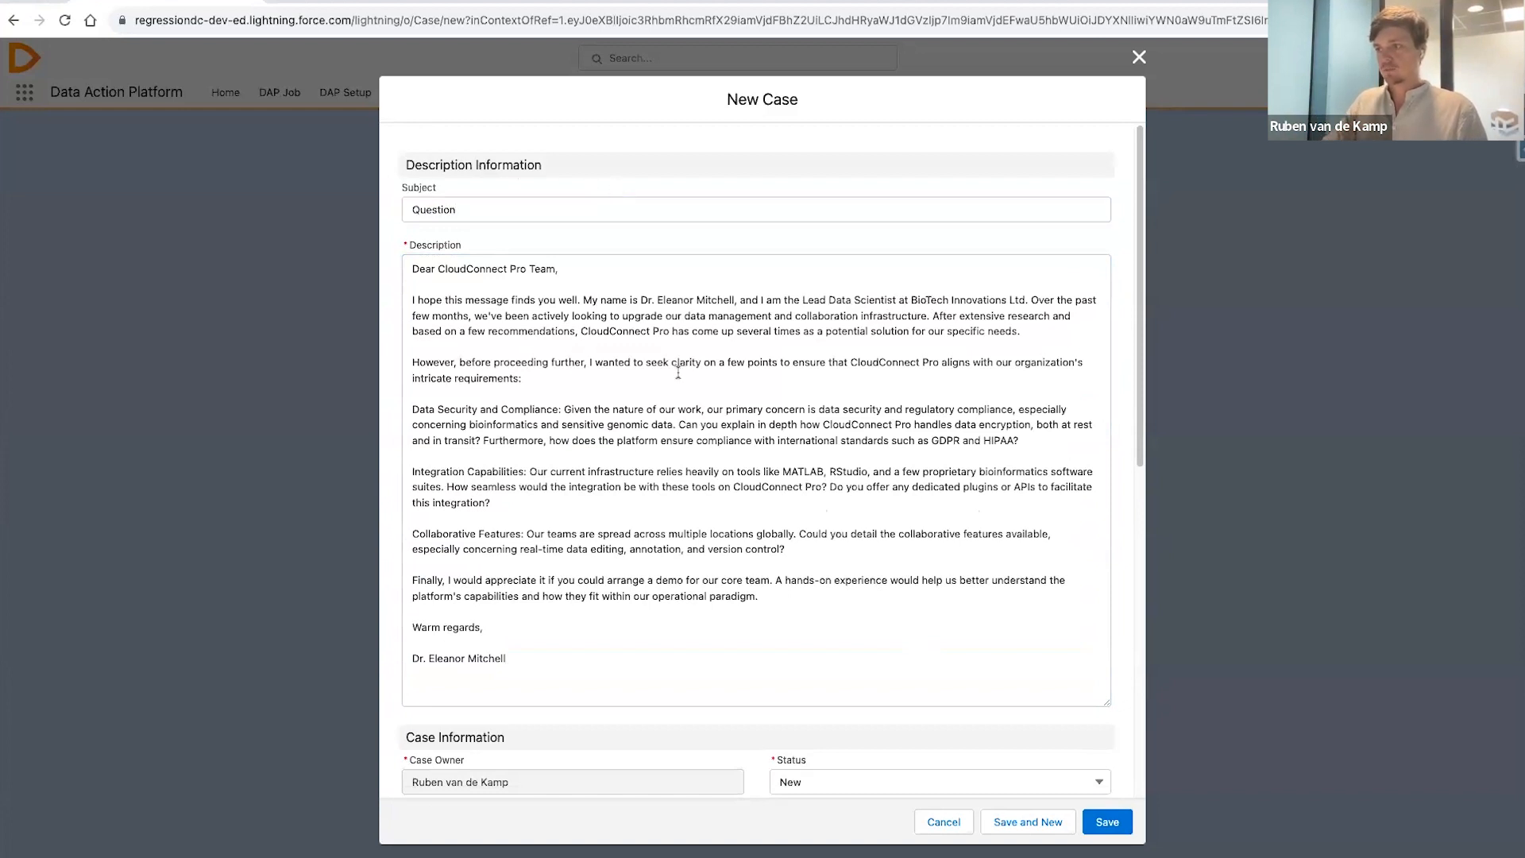
- Set the new inquiry case's origin to Email and save the case
{"action": "scroll", "coordinate": [678, 371], "scroll_direction": "down", "scroll_amount": 6}
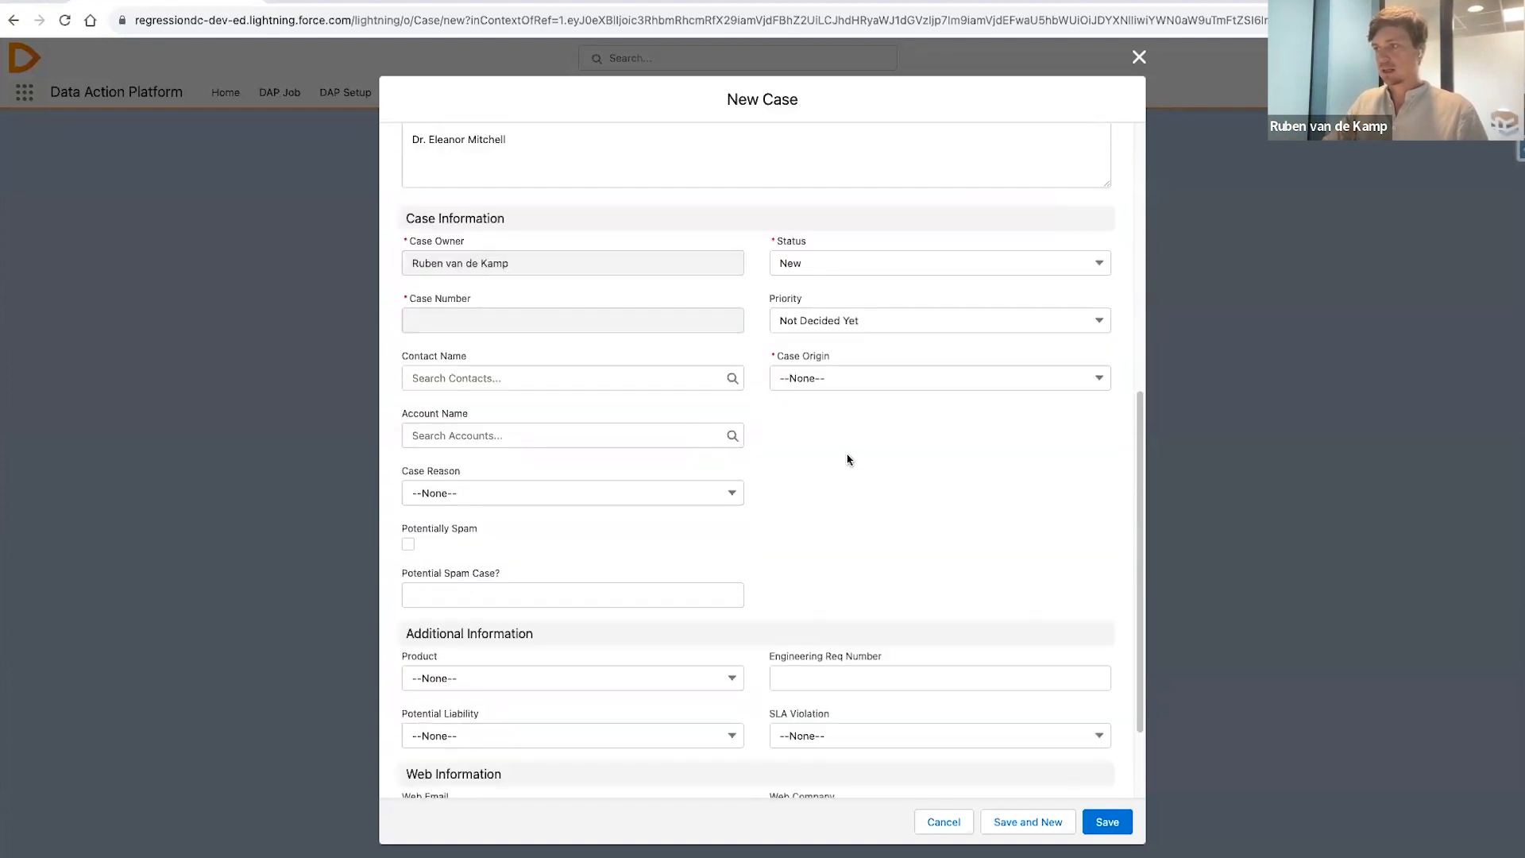
{"action": "left_click", "coordinate": [825, 383]}
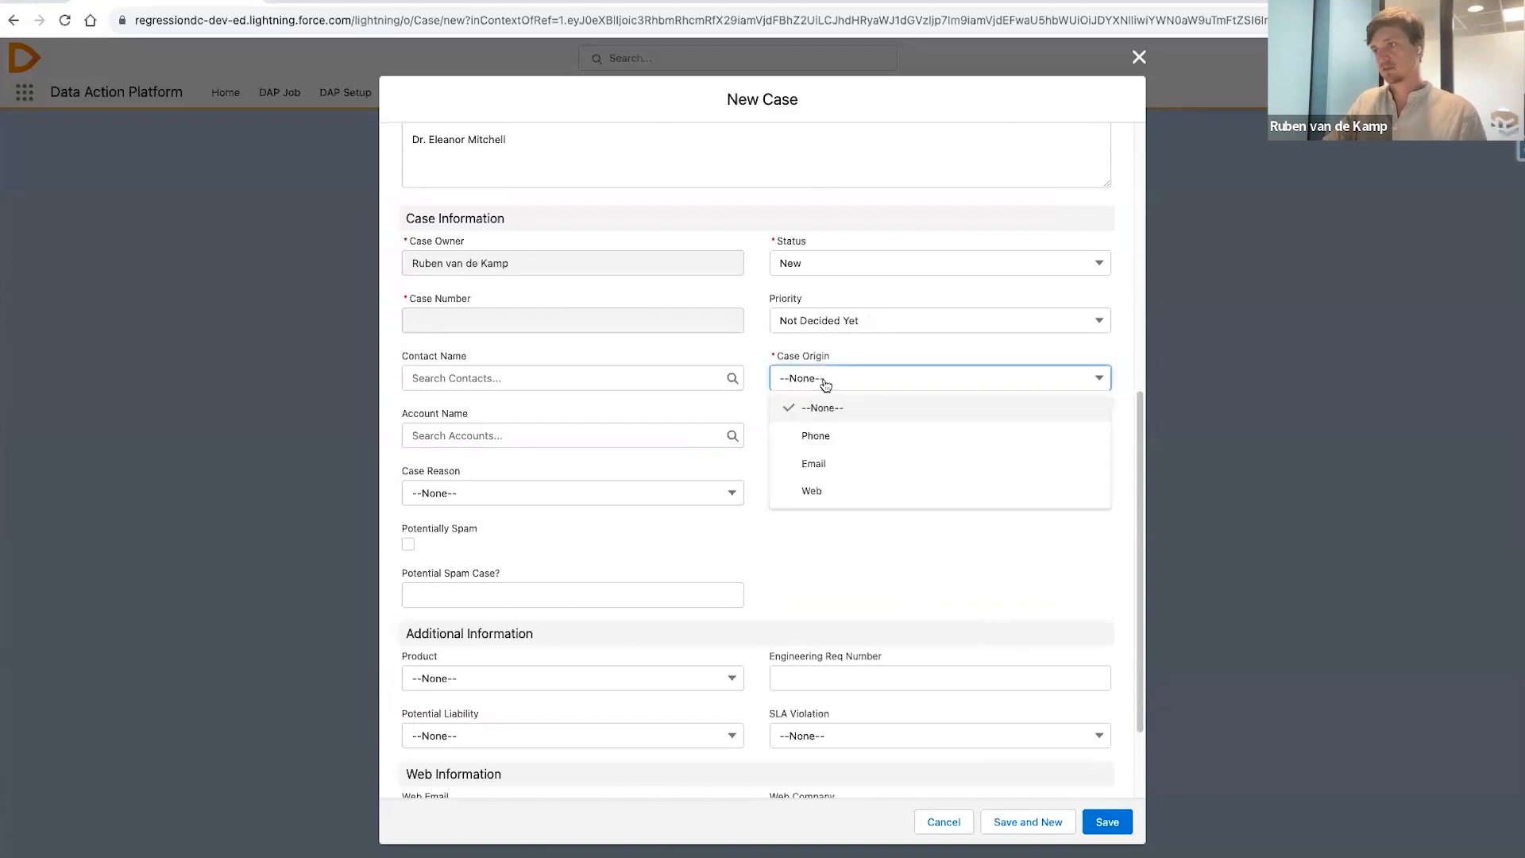
{"action": "left_click", "coordinate": [848, 464]}
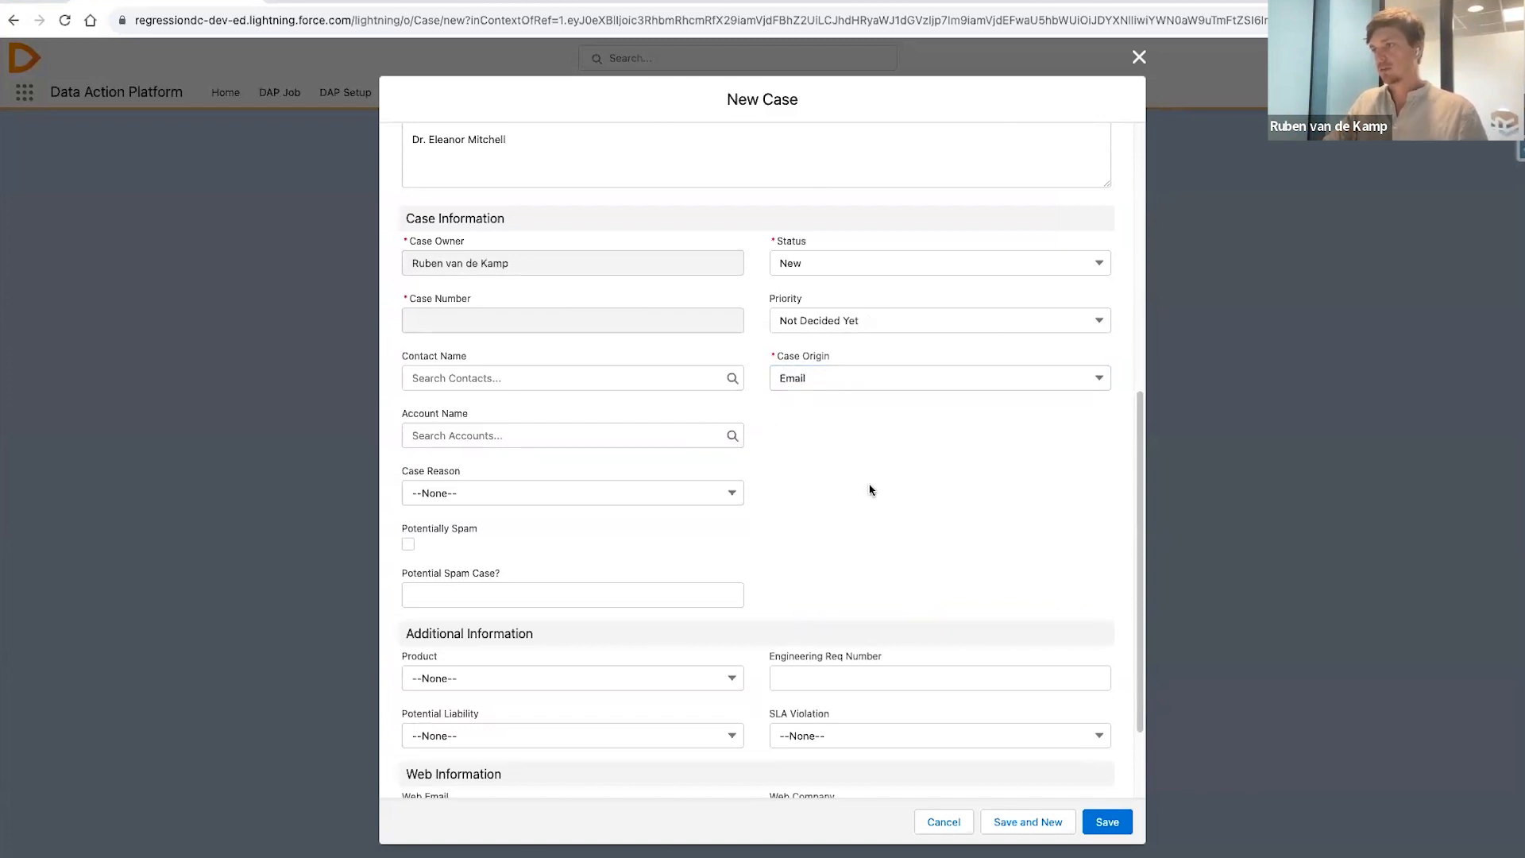
{"action": "scroll", "coordinate": [869, 490], "scroll_direction": "up", "scroll_amount": 6}
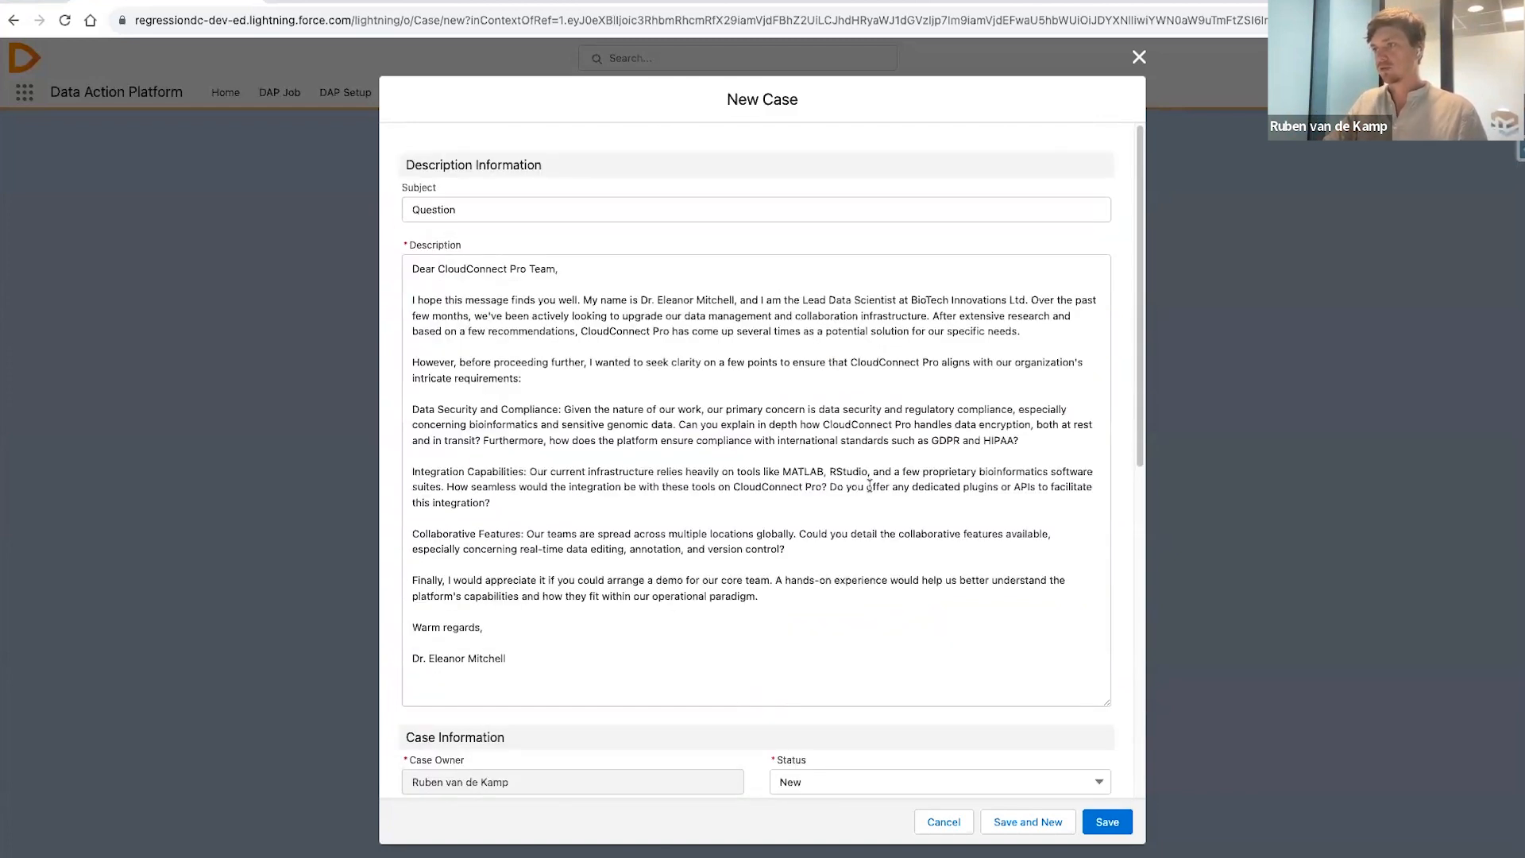
{"action": "left_click", "coordinate": [1105, 825]}
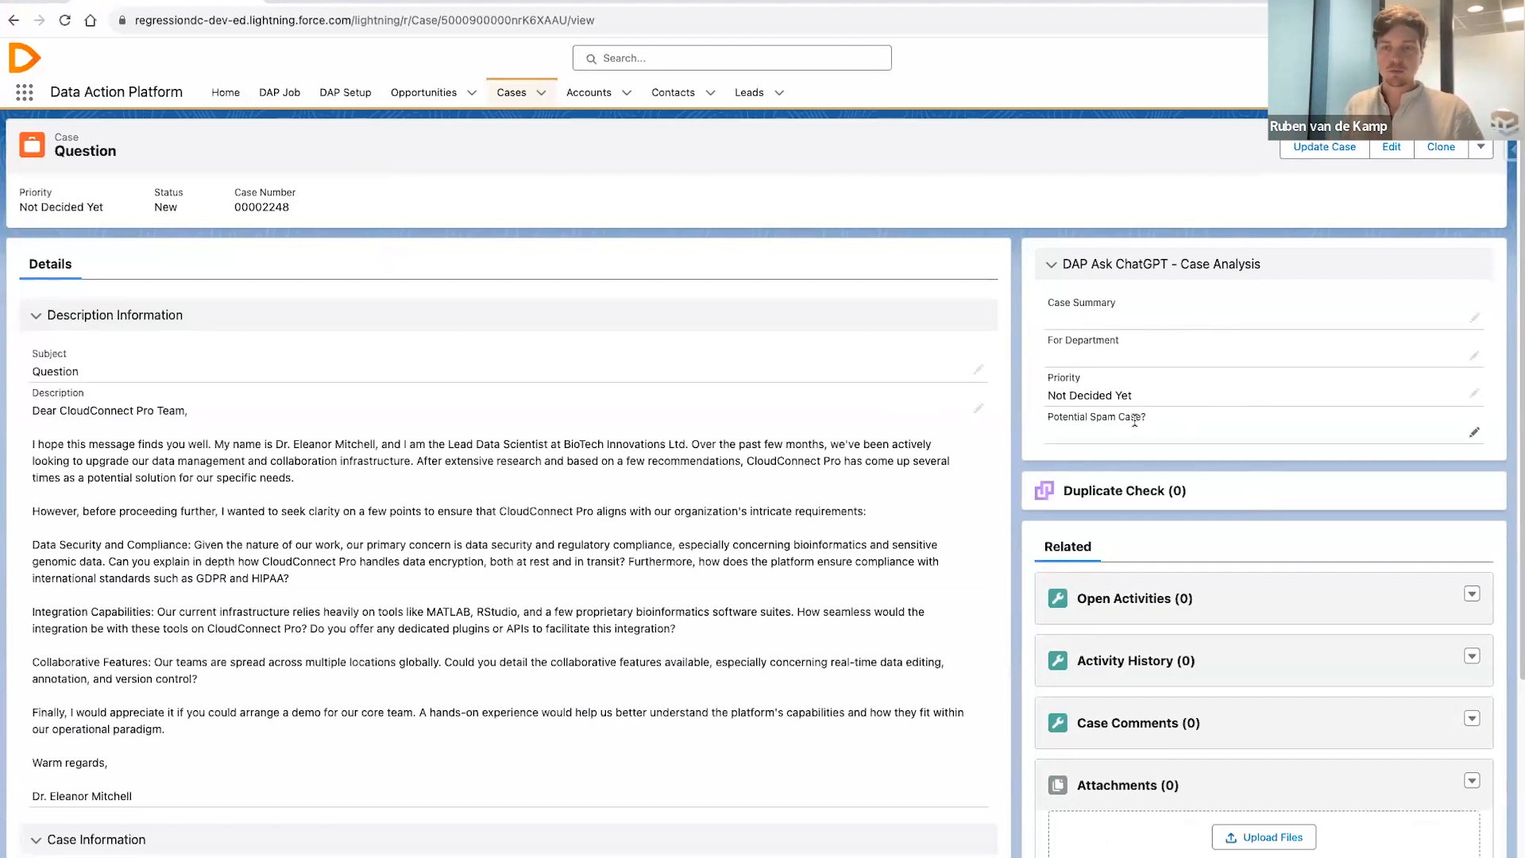
- Reload the Question case and review its ChatGPT case summary against the description
{"action": "key", "text": "super+r"}
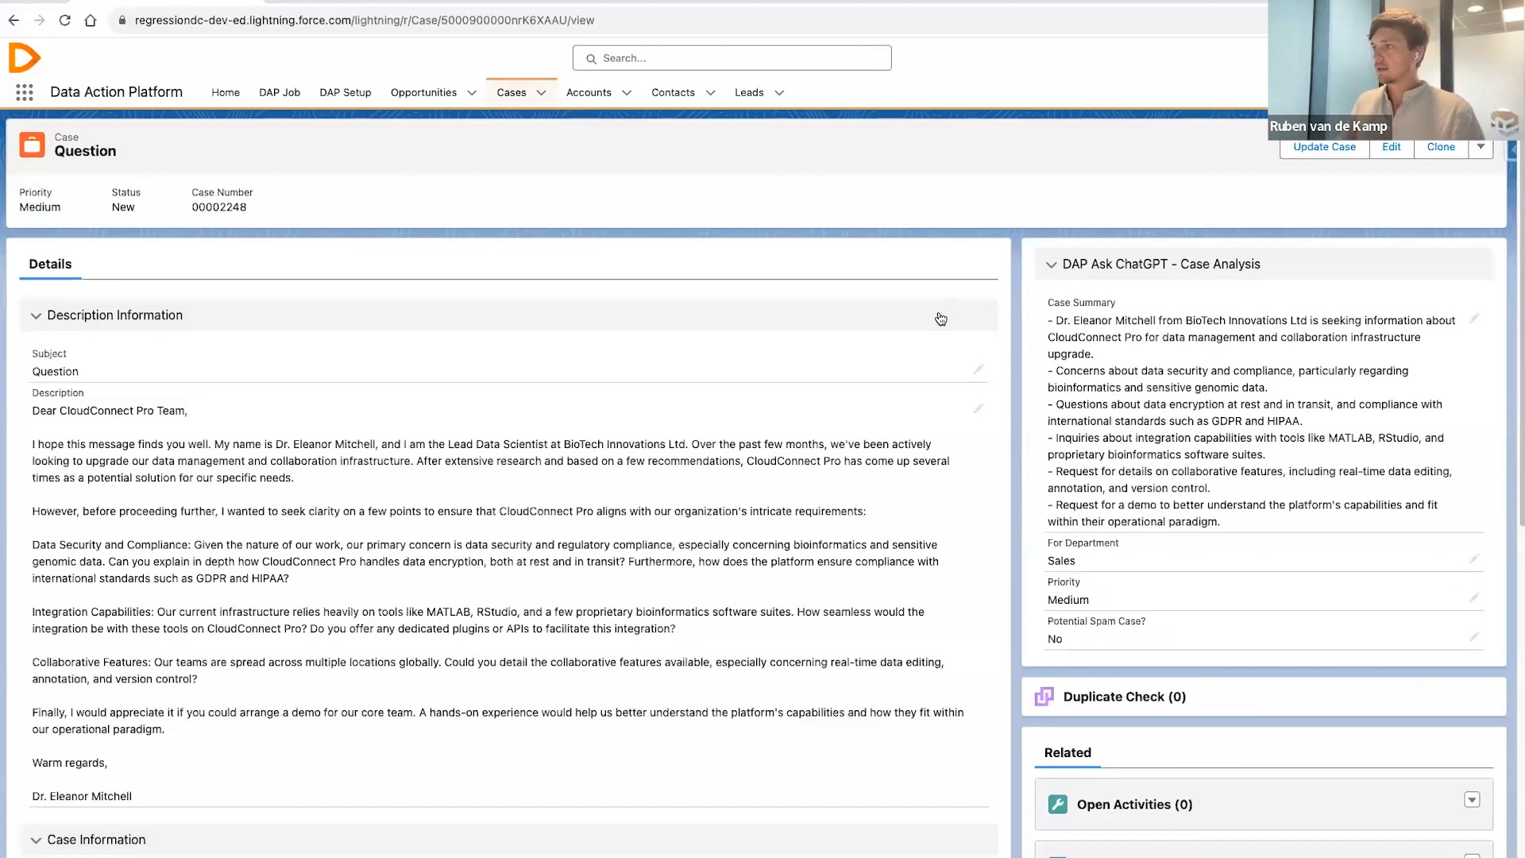
{"action": "left_click_drag", "start_coordinate": [1046, 320], "coordinate": [1242, 522]}
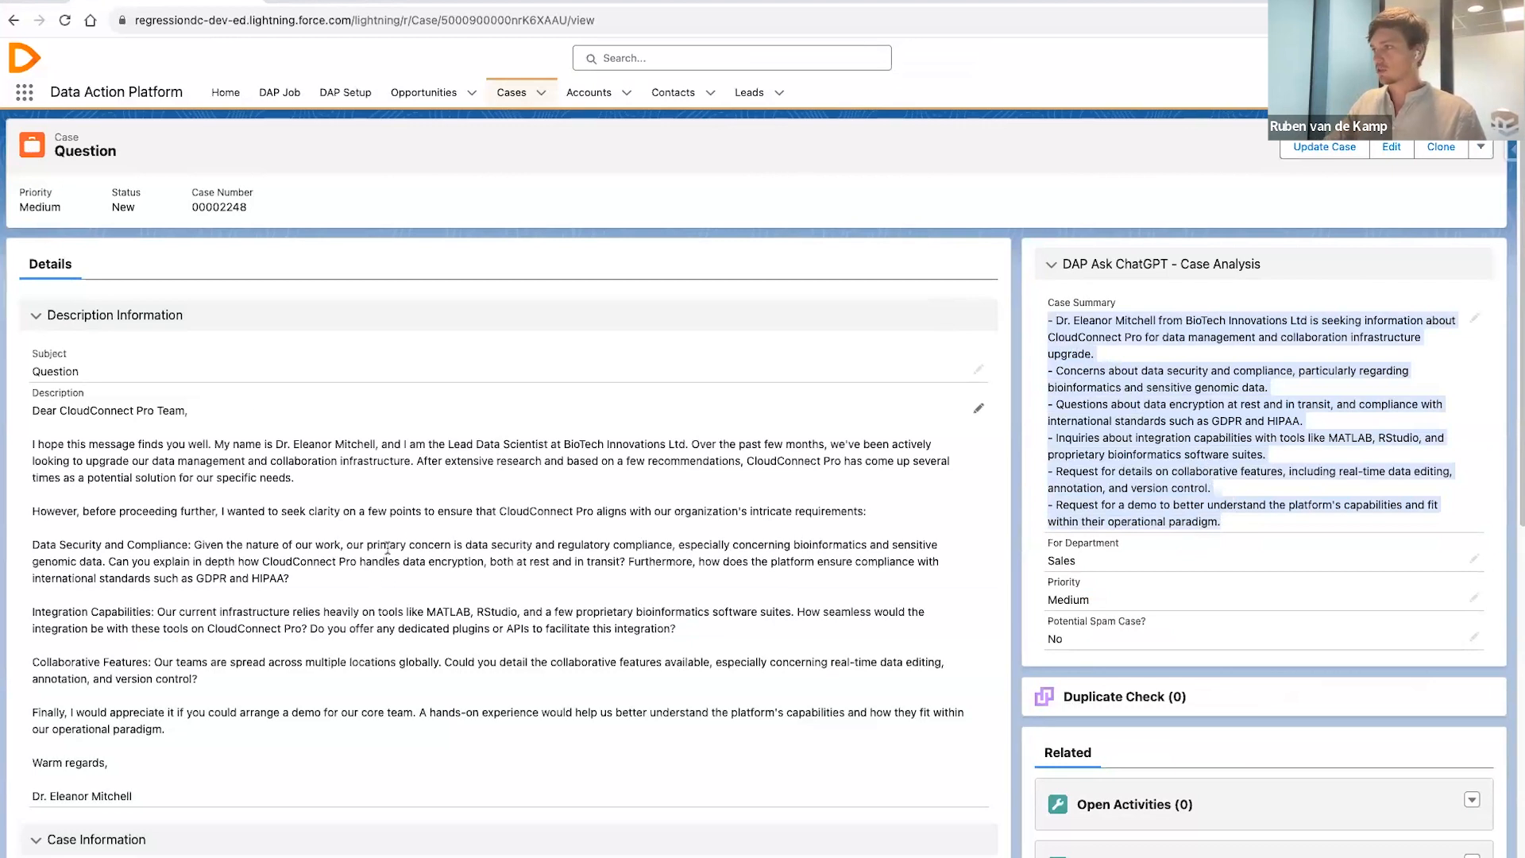
{"action": "left_click", "coordinate": [1270, 417]}
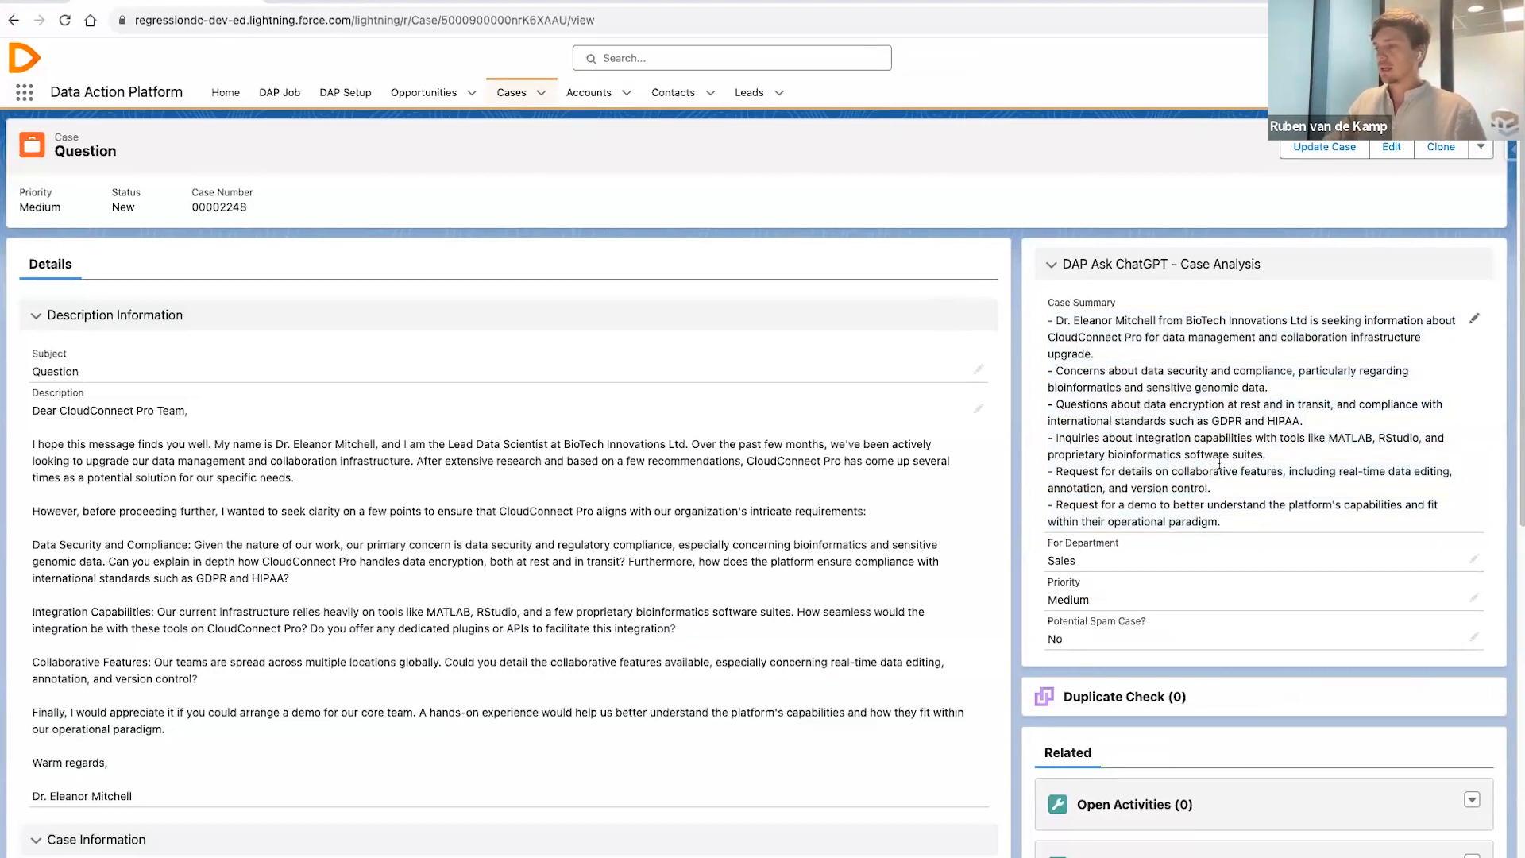
- Check which departments can be chosen for the Question case, leaving the record unchanged
{"action": "double_click", "coordinate": [1080, 564]}
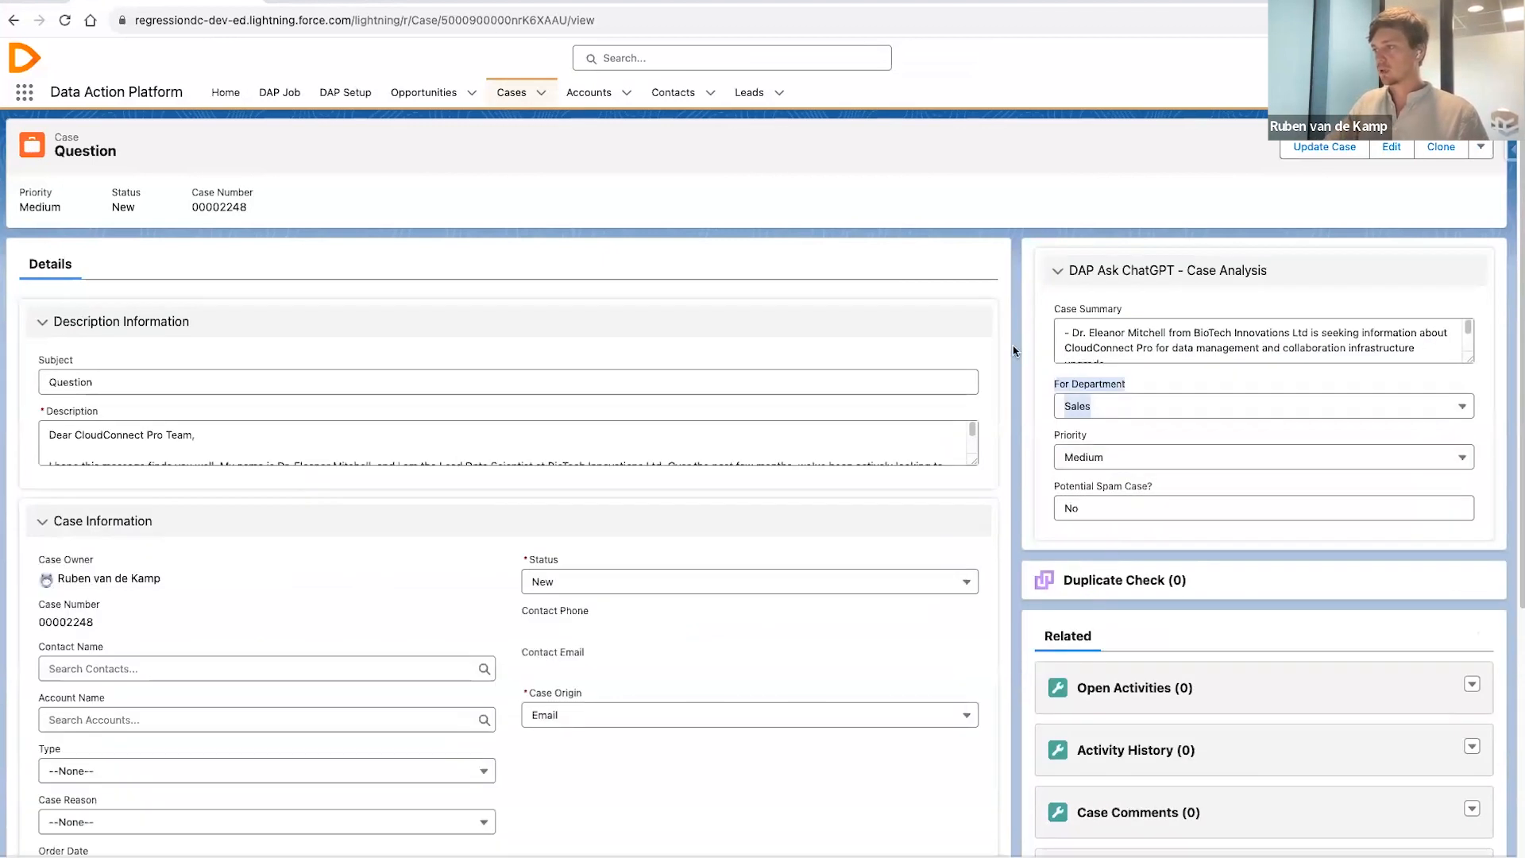
{"action": "left_click", "coordinate": [1131, 413]}
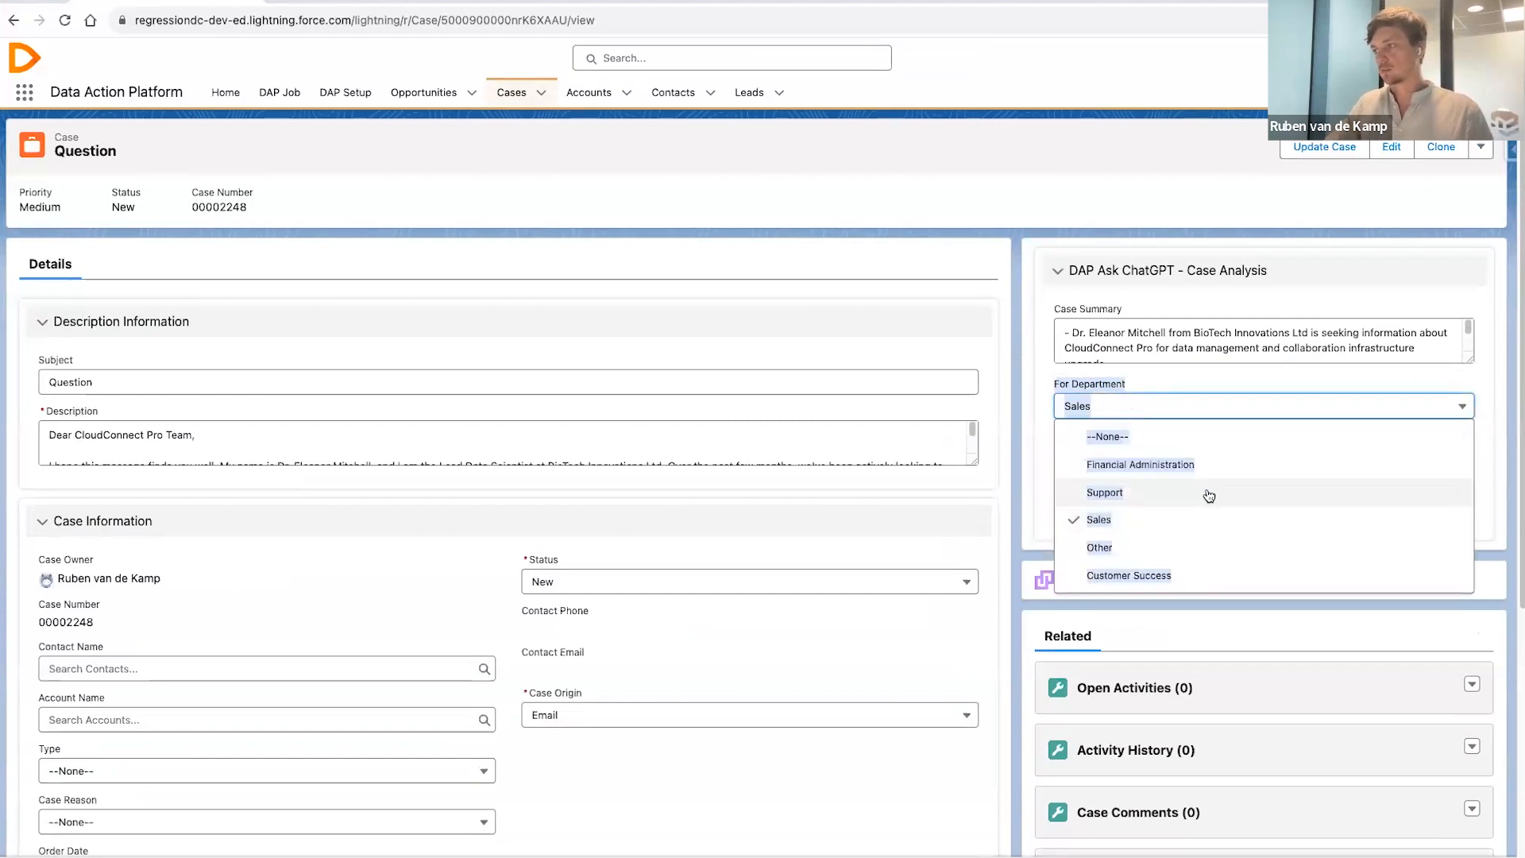
{"action": "left_click", "coordinate": [1178, 409]}
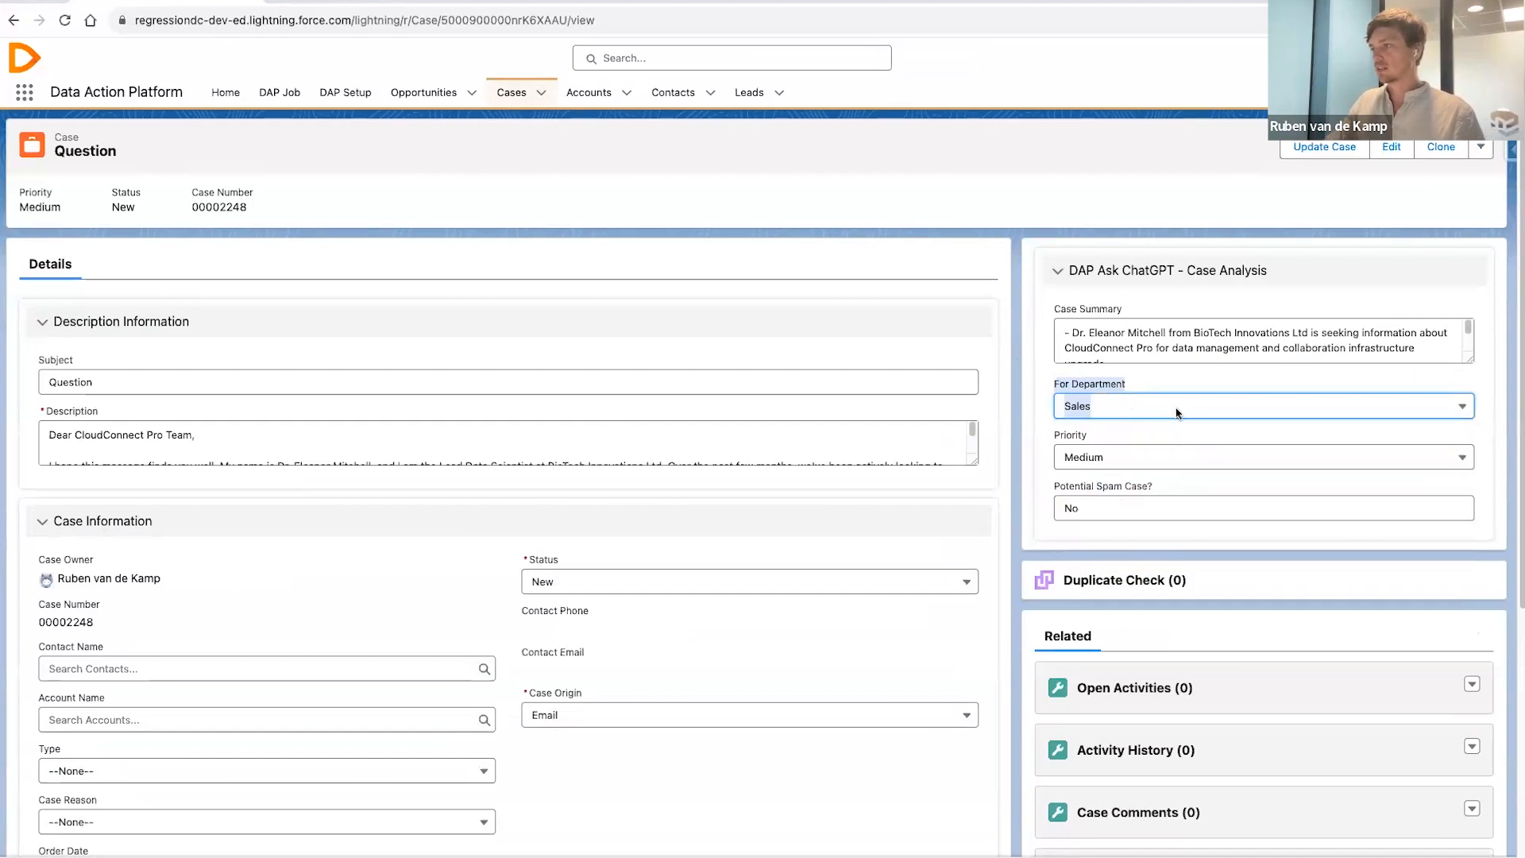
{"action": "left_click", "coordinate": [751, 856]}
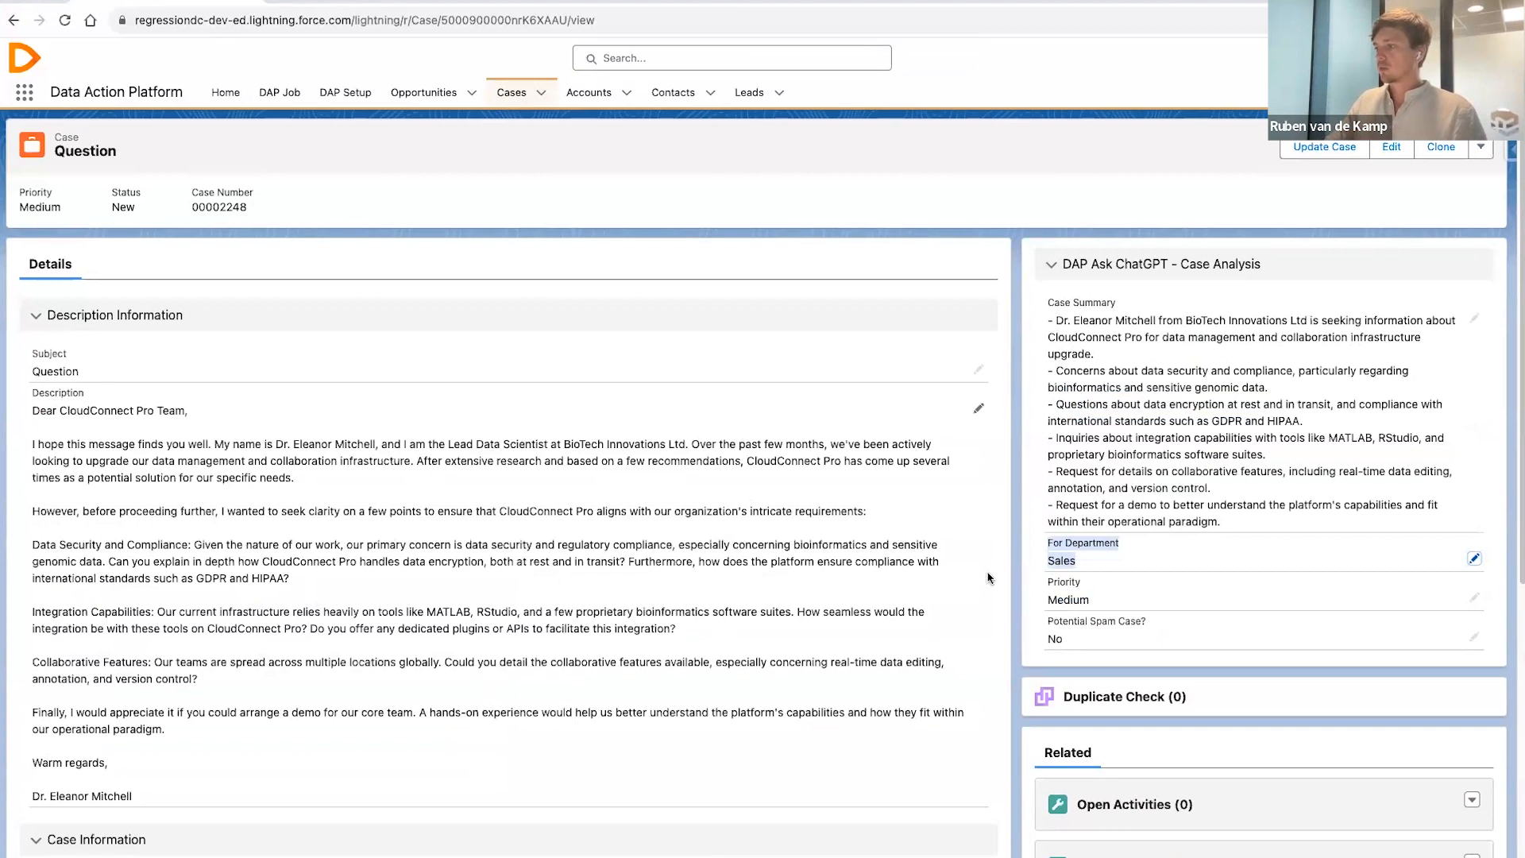
{"action": "left_click", "coordinate": [1118, 564]}
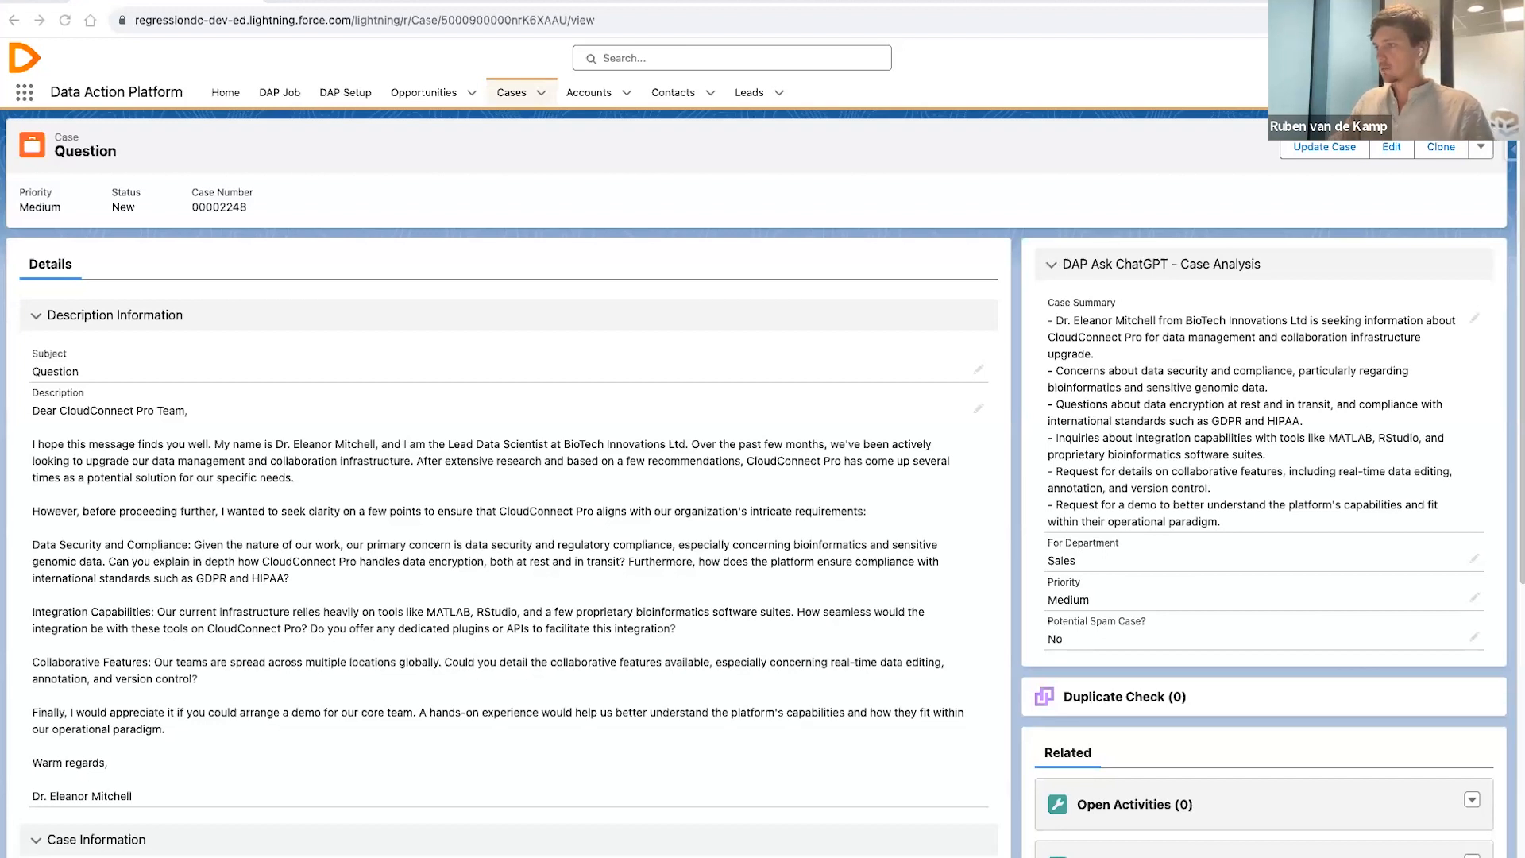
- Create another new case with the production outage message pasted as its description and Urgent as its subject
{"action": "left_click", "coordinate": [563, 577]}
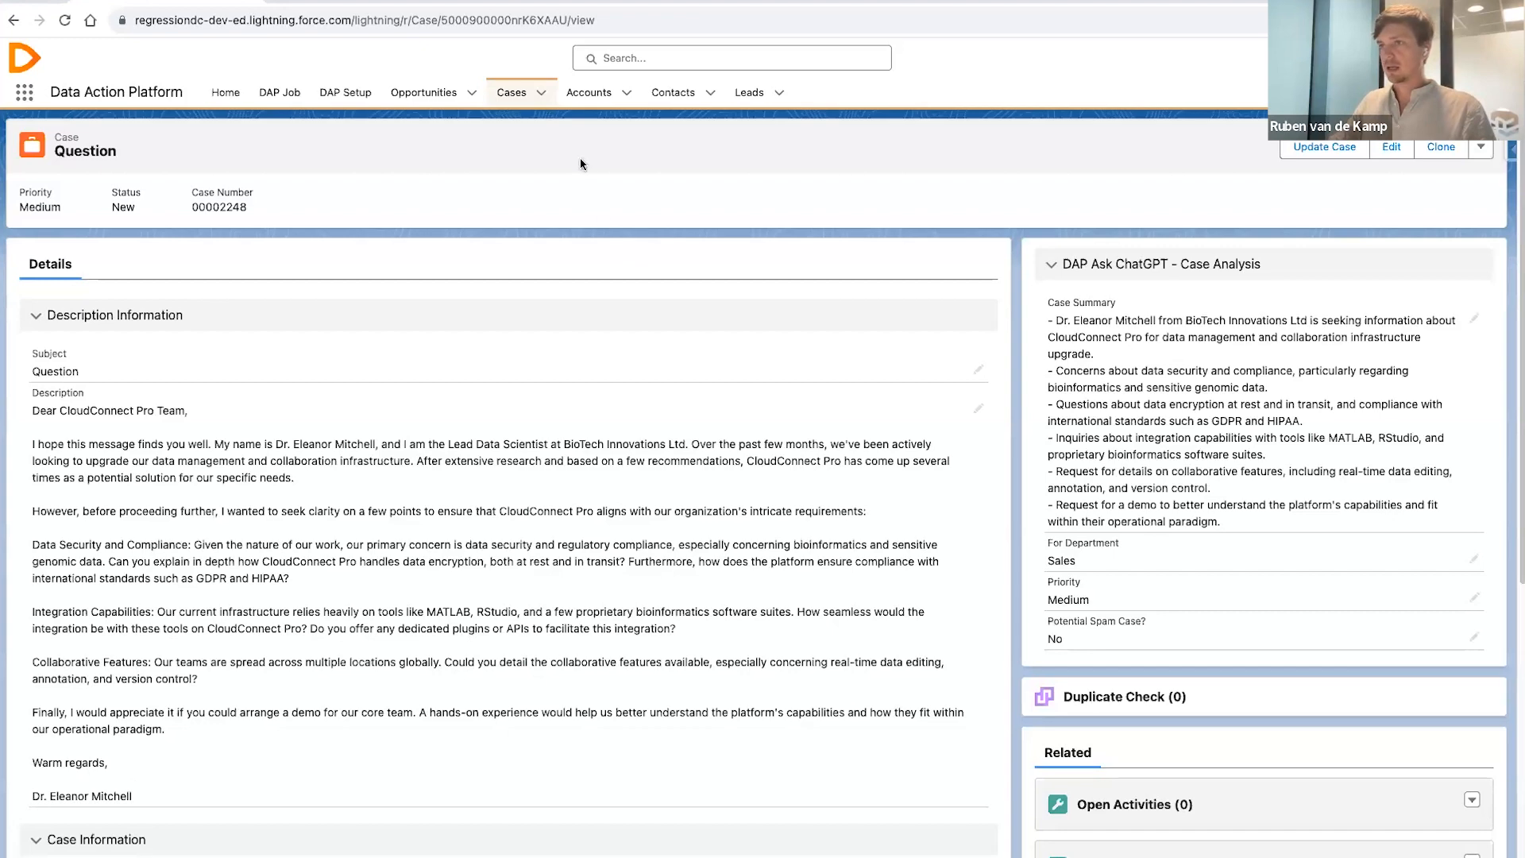
{"action": "left_click", "coordinate": [545, 96]}
{"action": "left_click", "coordinate": [540, 123]}
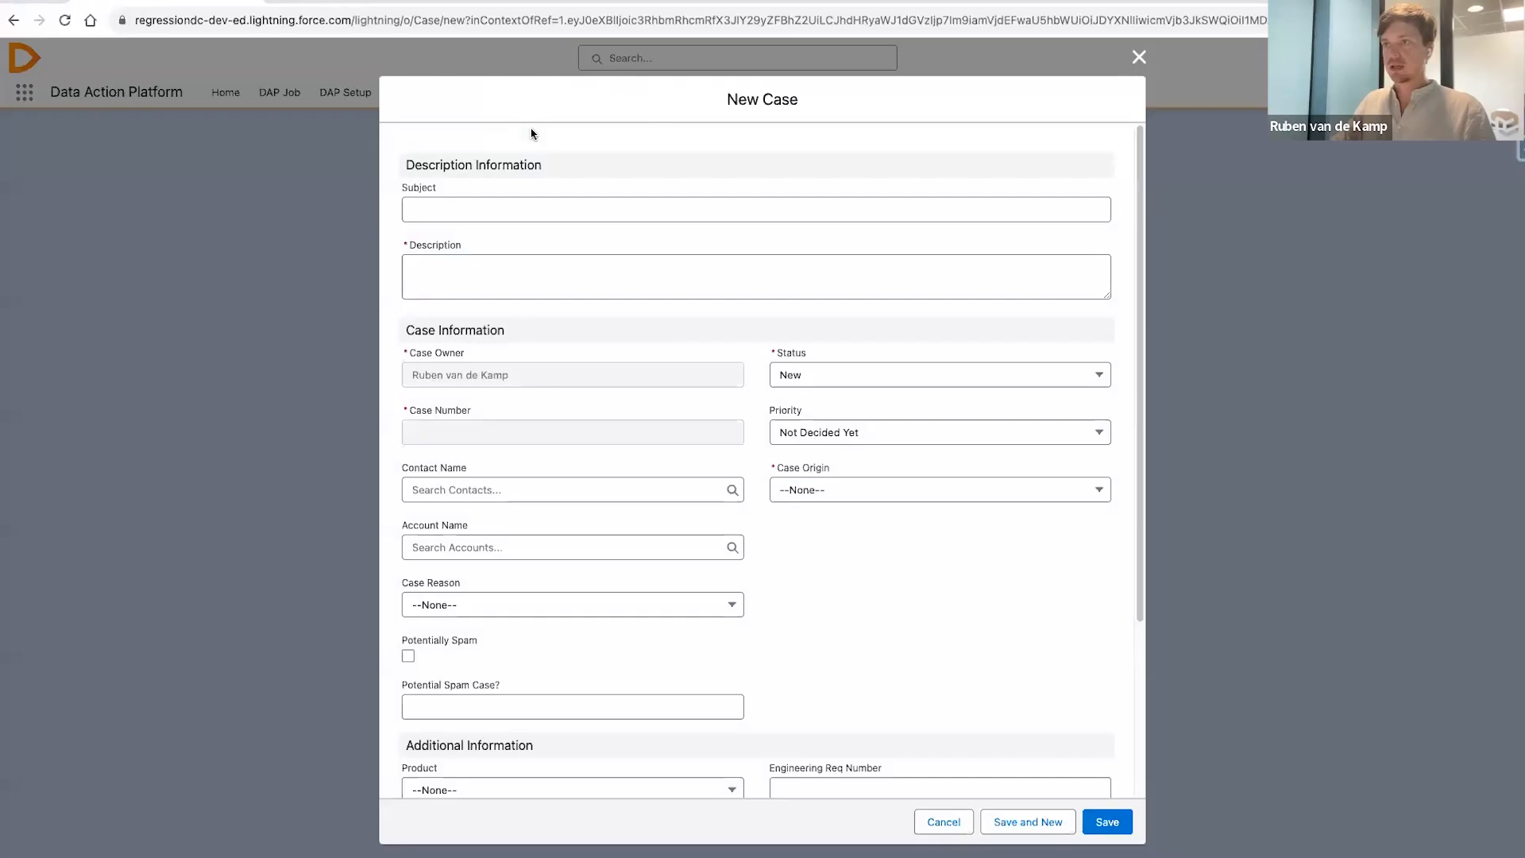
{"action": "left_click", "coordinate": [492, 286]}
{"action": "key", "text": "ctrl+v"}
{"action": "left_click_drag", "start_coordinate": [1106, 296], "coordinate": [1107, 774]}
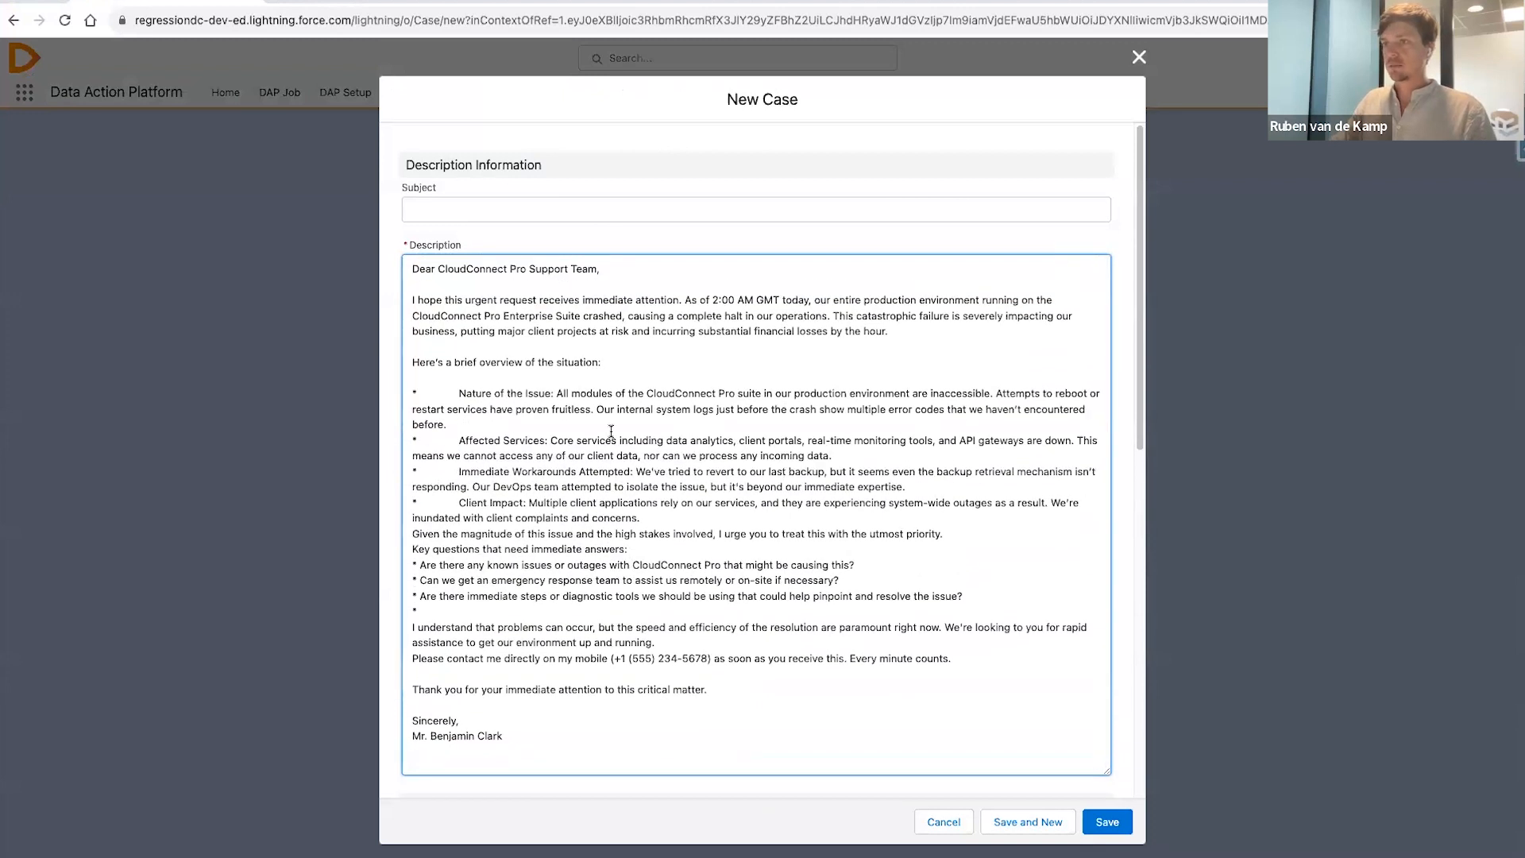
{"action": "left_click_drag", "start_coordinate": [412, 299], "coordinate": [553, 299]}
{"action": "left_click", "coordinate": [554, 299]}
{"action": "left_click", "coordinate": [512, 210]}
{"action": "type", "text": "Urgent"}
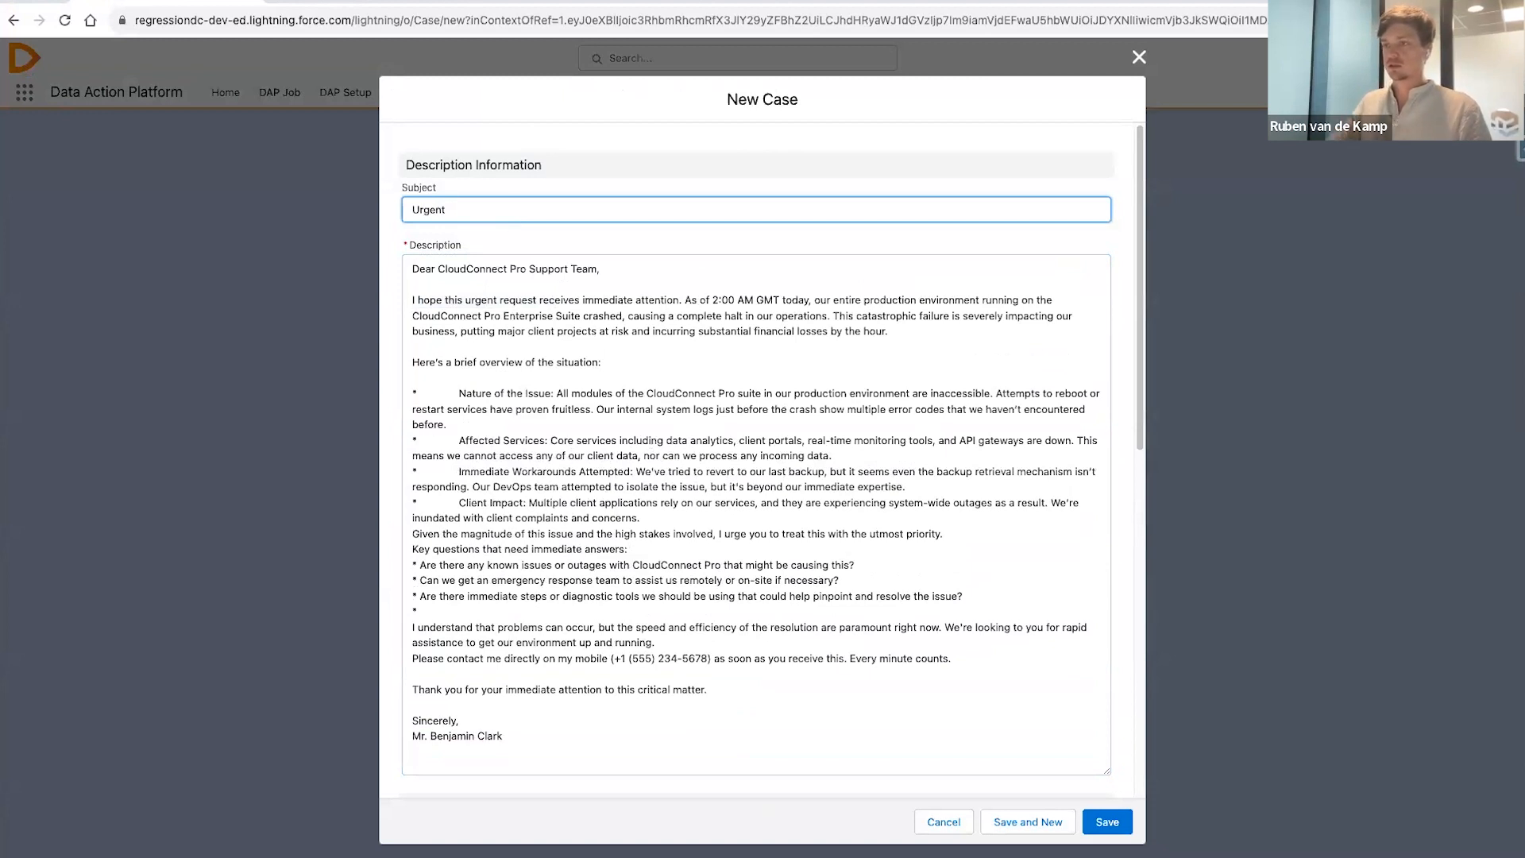
- Set the outage case's origin to Email and save the case
{"action": "scroll", "coordinate": [786, 556], "scroll_direction": "down", "scroll_amount": 4}
{"action": "left_click", "coordinate": [824, 695]}
{"action": "left_click", "coordinate": [846, 770]}
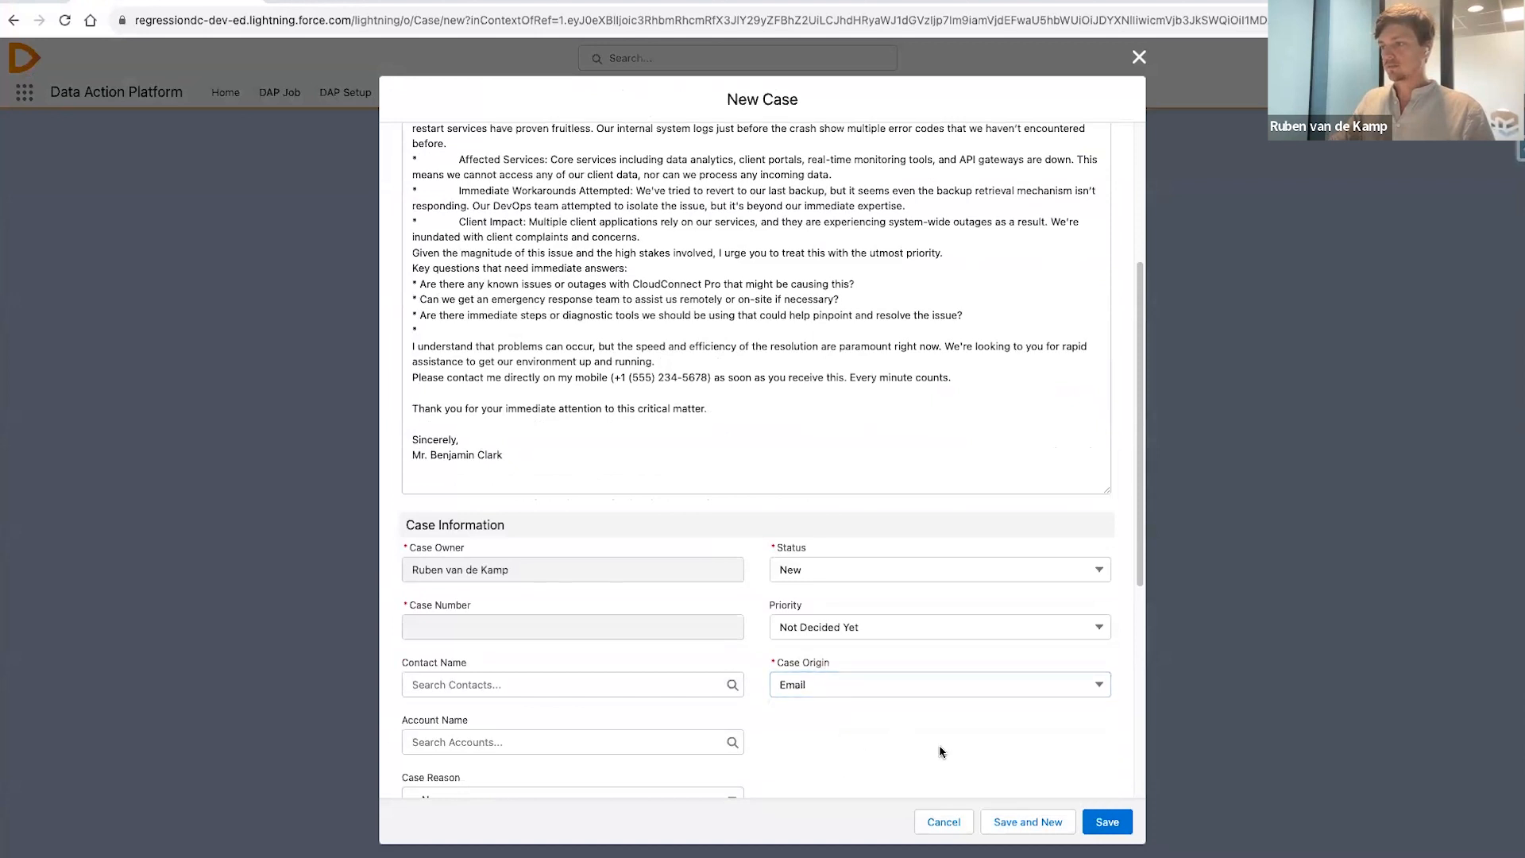
{"action": "left_click", "coordinate": [1107, 821]}
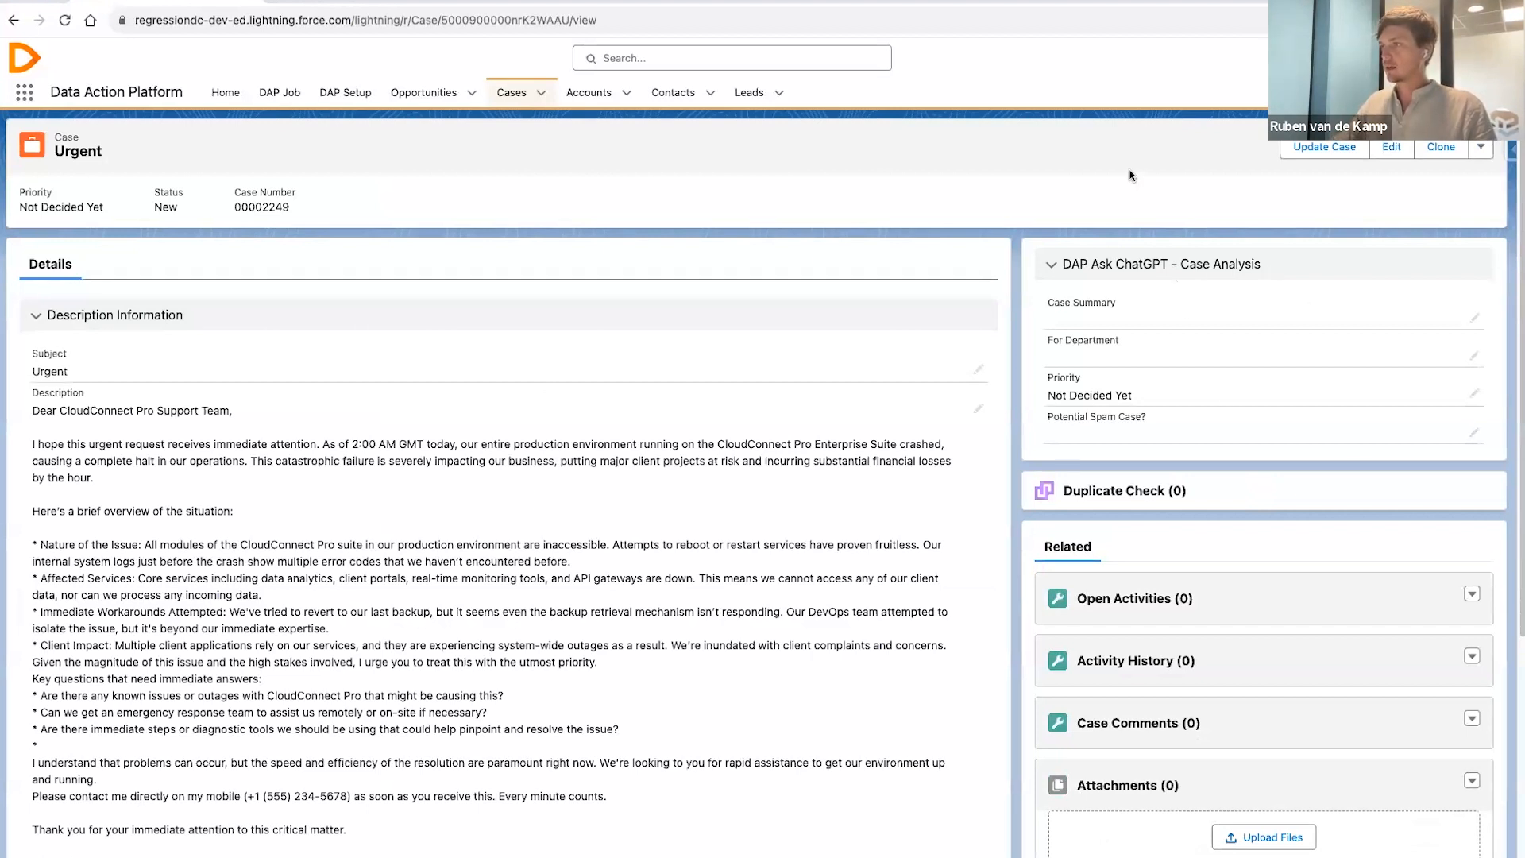
- Reload the Urgent case and review its ChatGPT summary, department, priority and spam assessment
{"action": "key", "text": "super+r"}
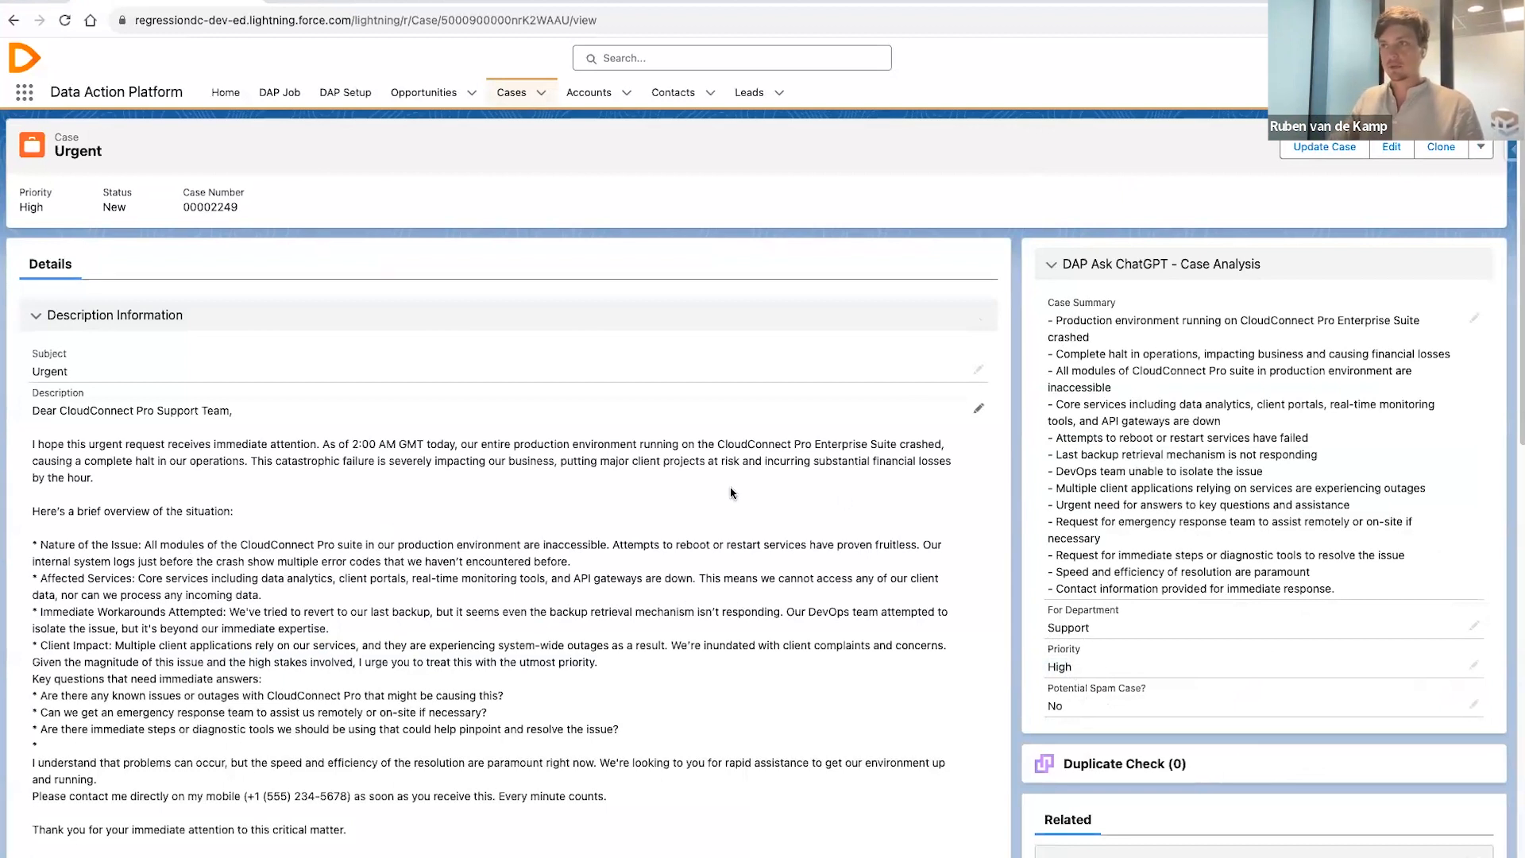
{"action": "scroll", "coordinate": [732, 493], "scroll_direction": "down", "scroll_amount": 5}
{"action": "scroll", "coordinate": [719, 468], "scroll_direction": "up", "scroll_amount": 5}
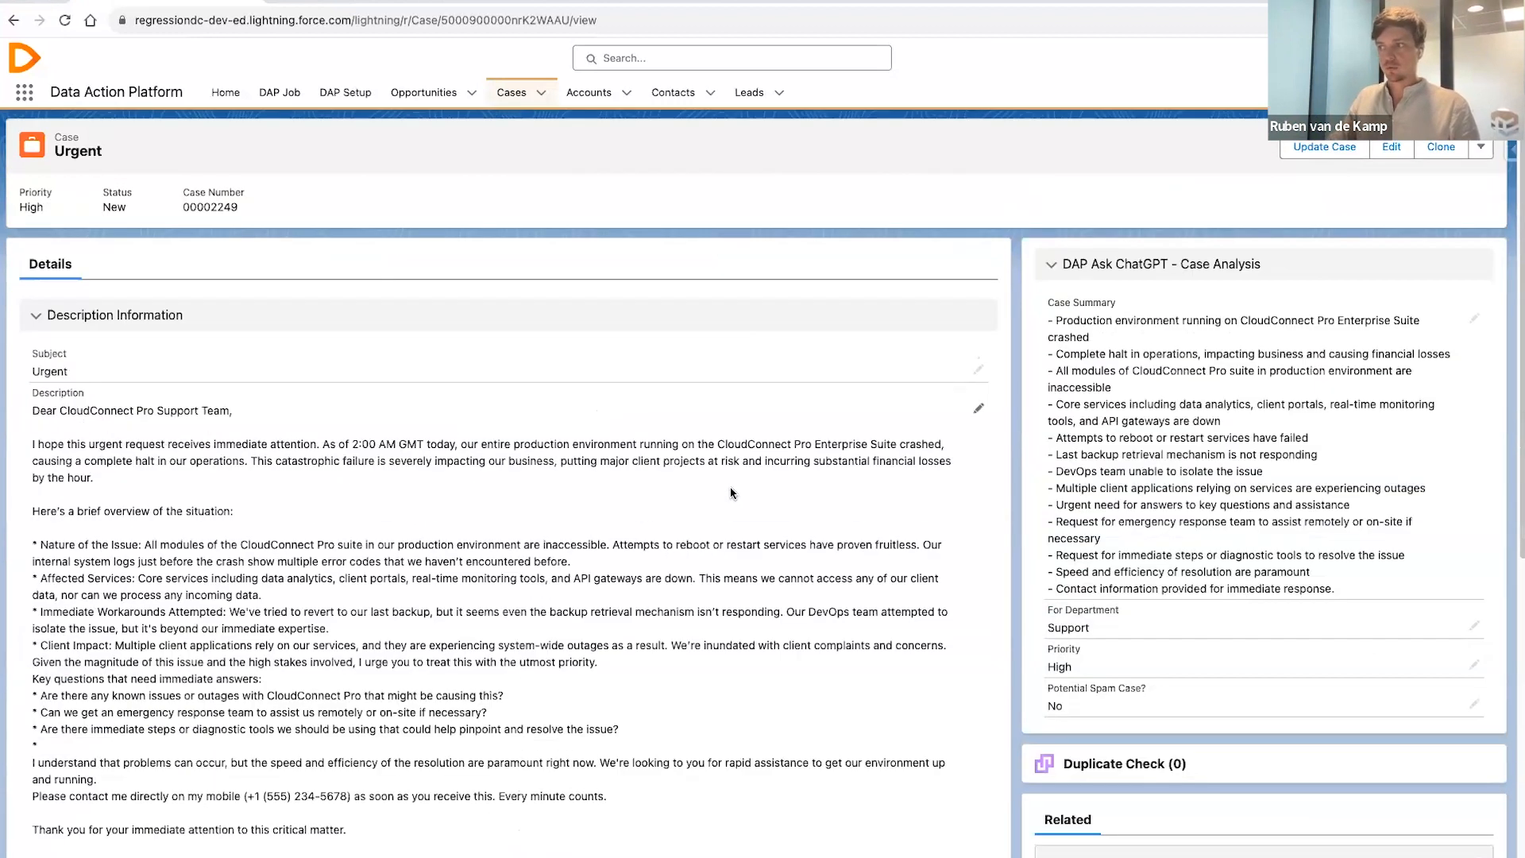
- Create a third case with the lottery prize message pasted as its description and Winner! as its subject
{"action": "key", "text": "super+Tab"}
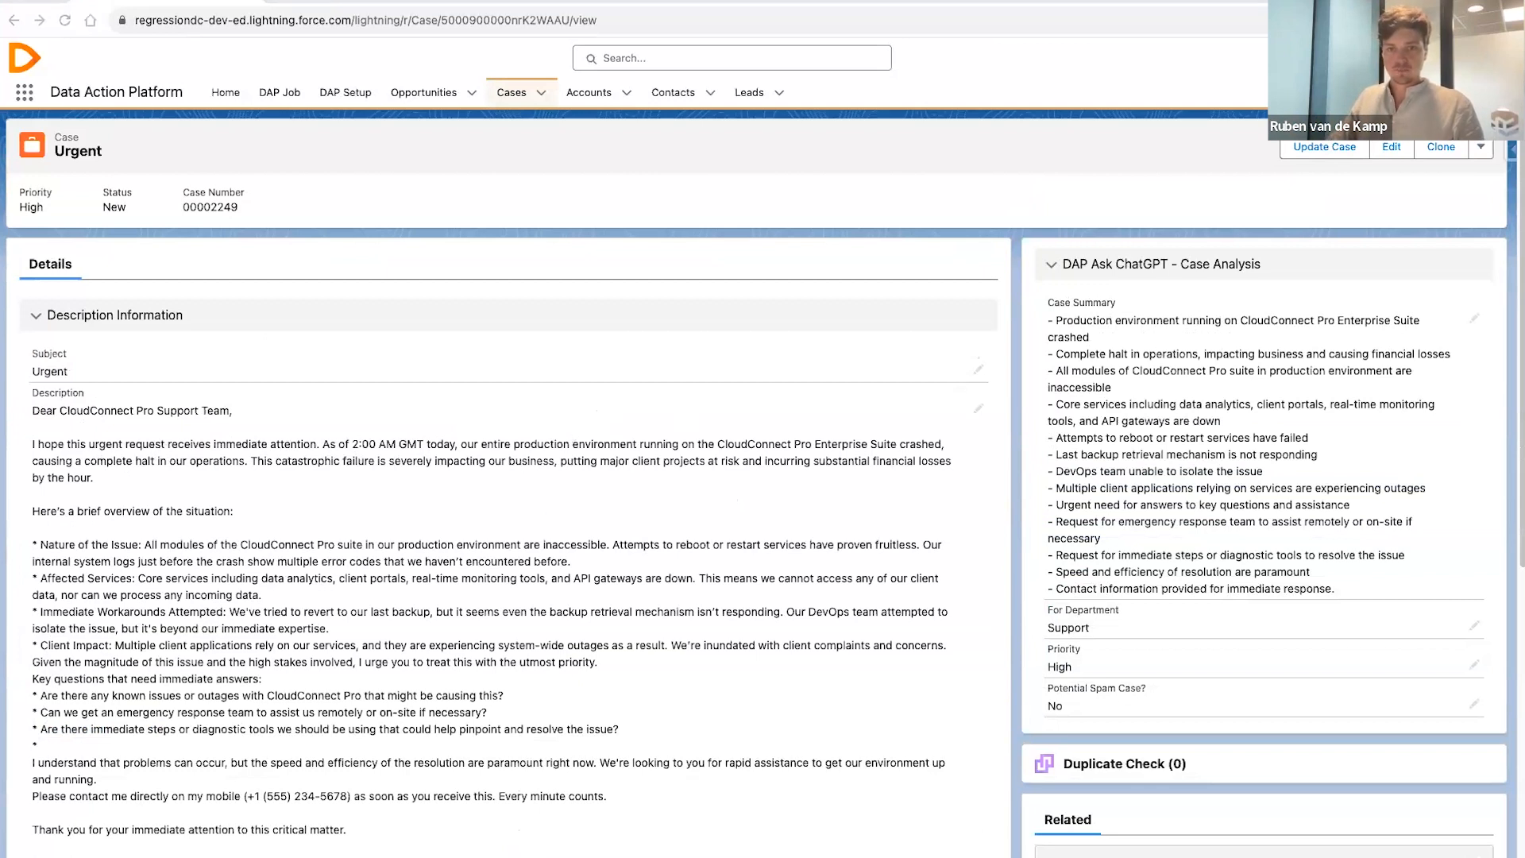
{"action": "left_click", "coordinate": [673, 404]}
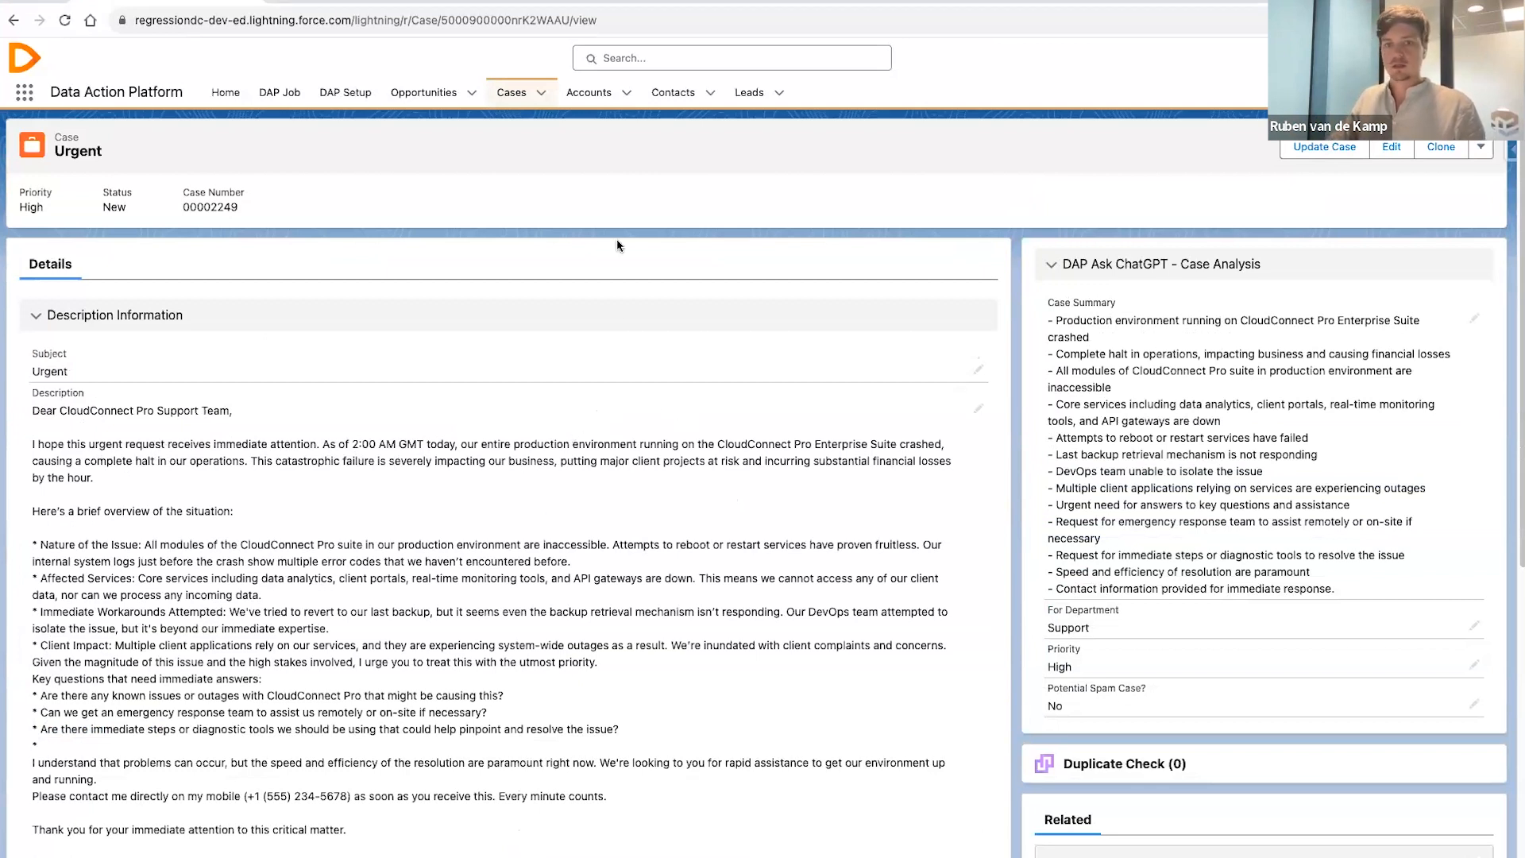
{"action": "left_click", "coordinate": [543, 93]}
{"action": "left_click", "coordinate": [524, 120]}
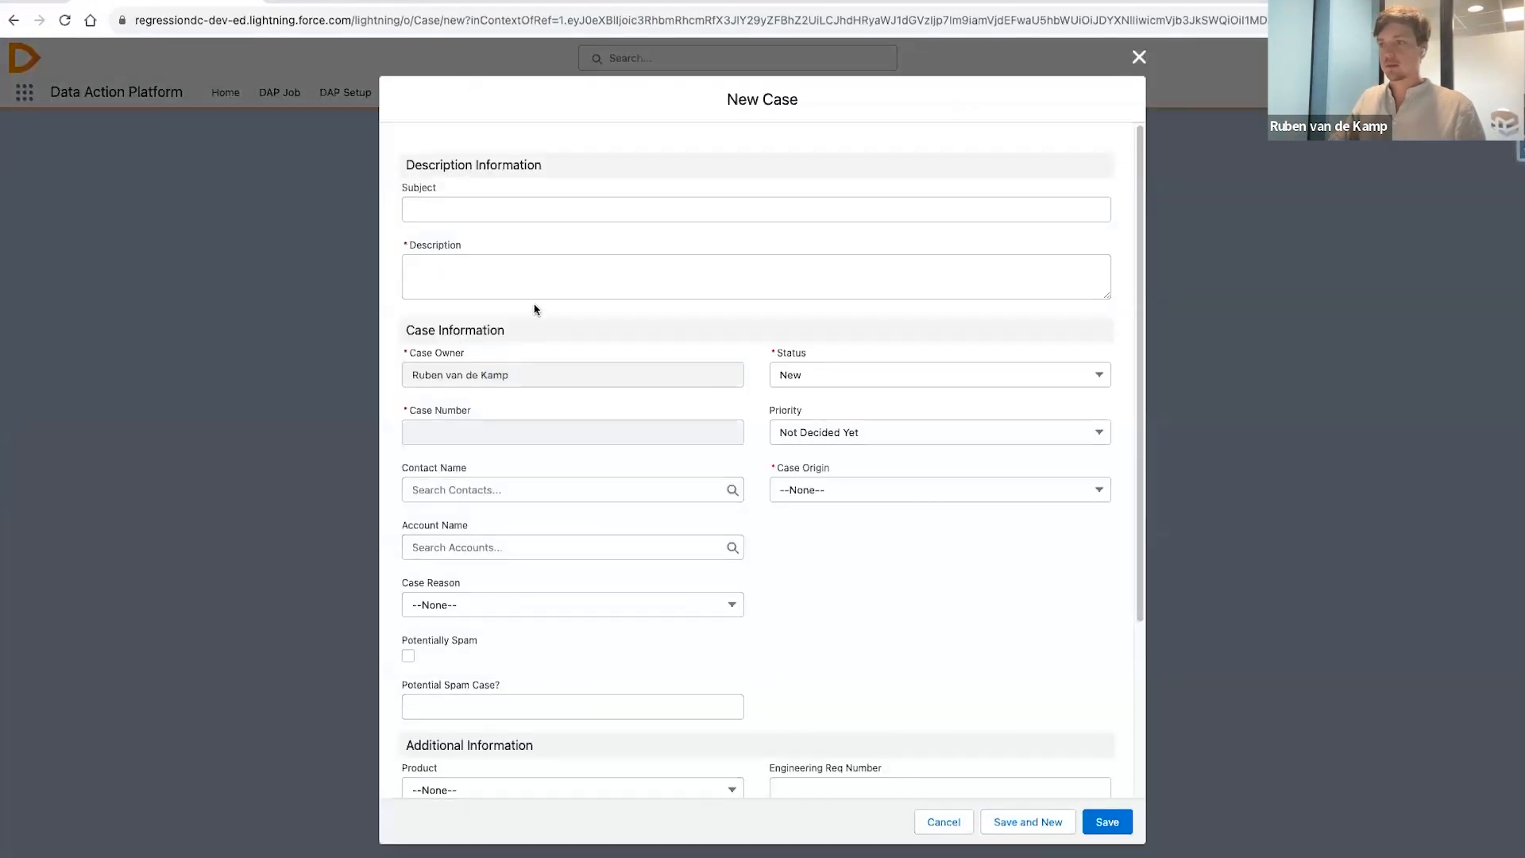
{"action": "left_click", "coordinate": [530, 269]}
{"action": "key", "text": "super+v"}
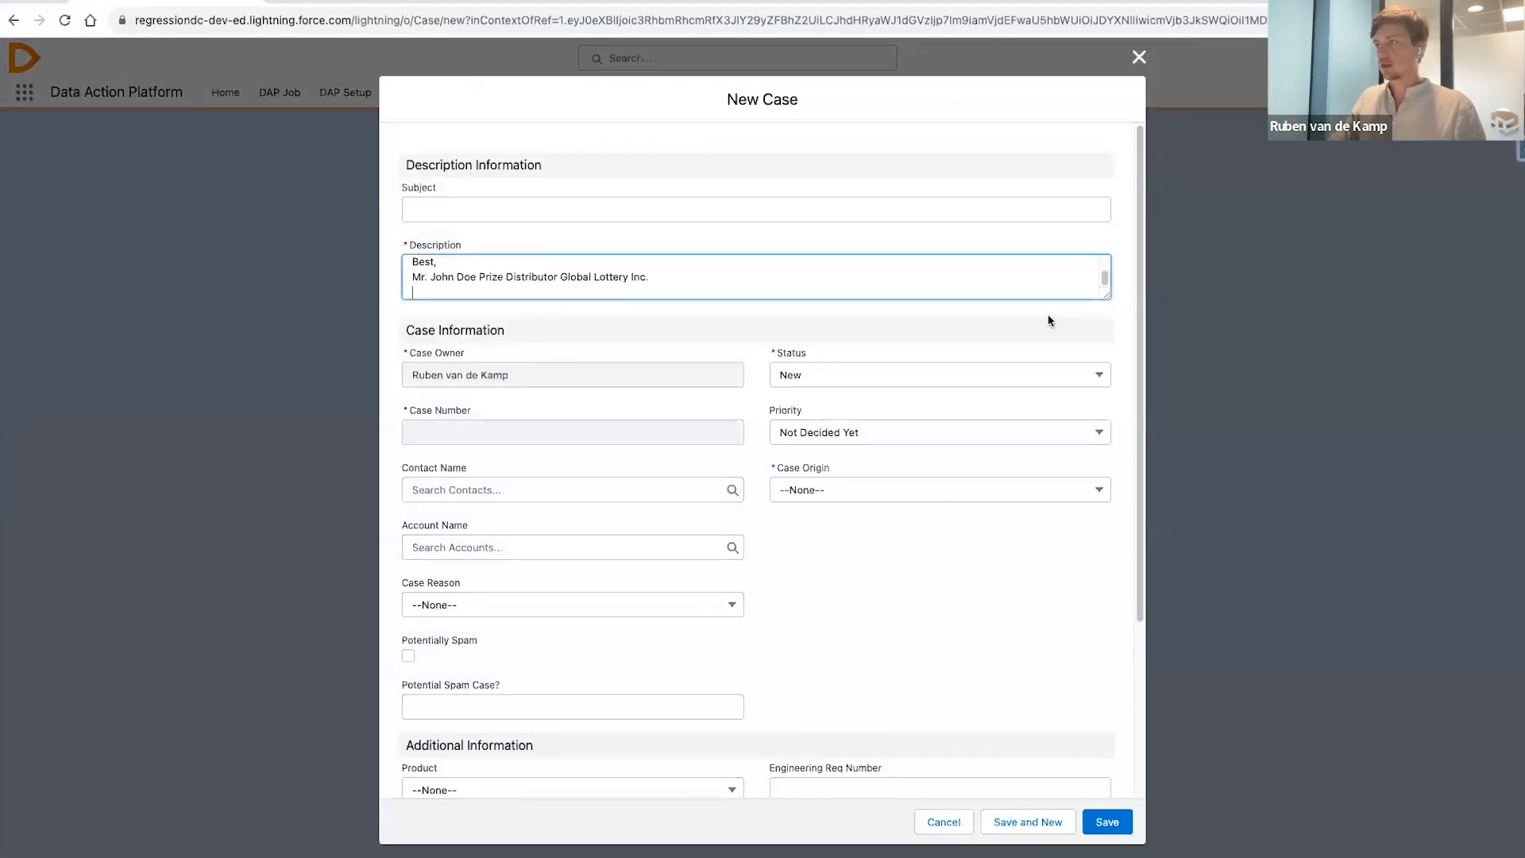
{"action": "left_click_drag", "start_coordinate": [1107, 291], "coordinate": [1115, 588]}
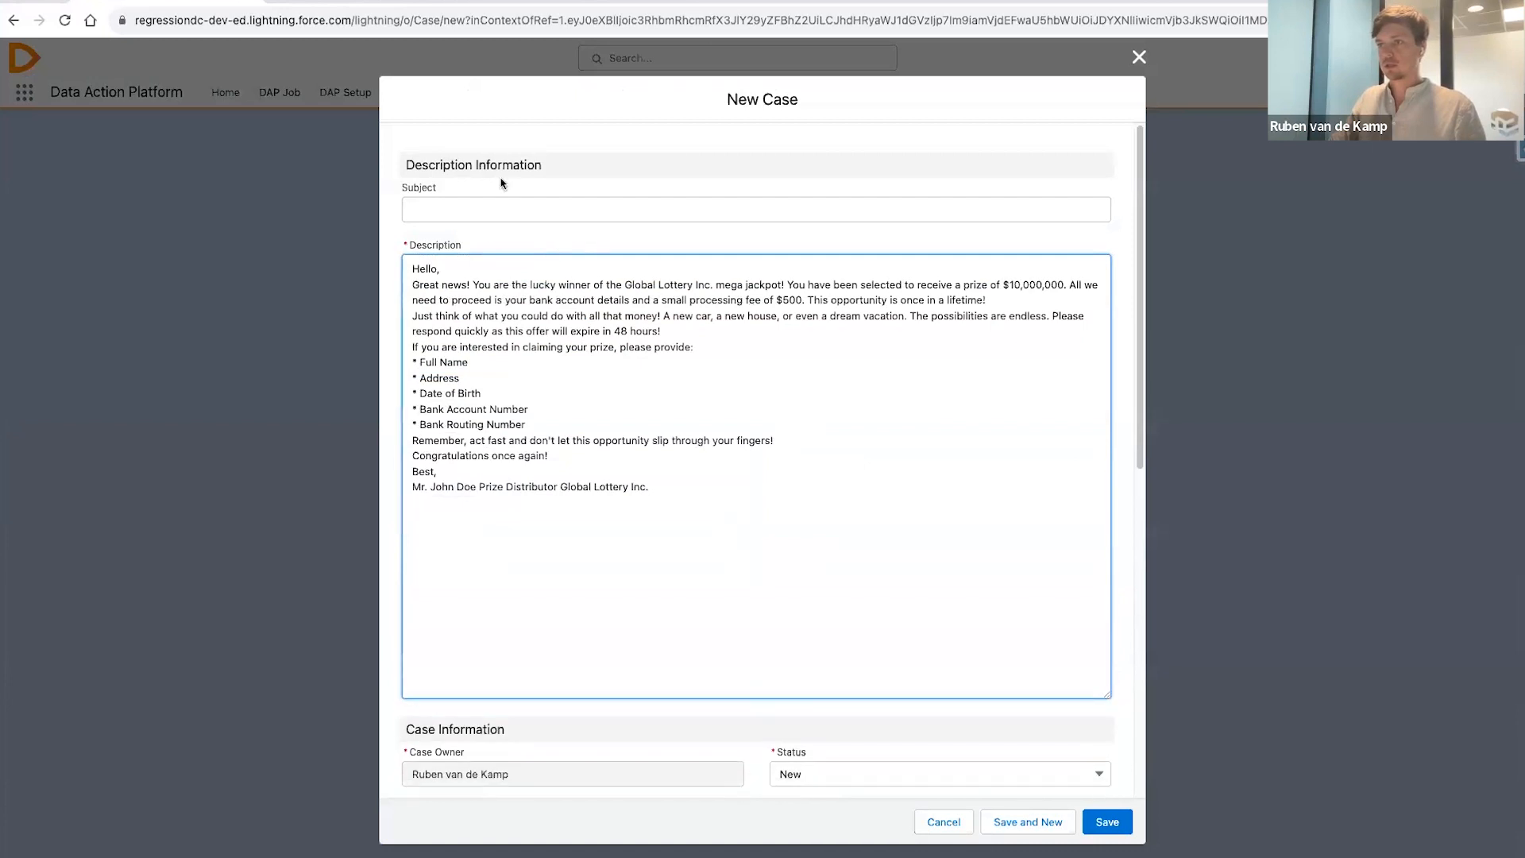
{"action": "left_click", "coordinate": [509, 205]}
{"action": "type", "text": "Winner!"}
- Save the lottery case with Email as its origin and reload the saved record
{"action": "left_click", "coordinate": [704, 494]}
{"action": "scroll", "coordinate": [893, 647], "scroll_direction": "down", "scroll_amount": 3}
{"action": "scroll", "coordinate": [870, 663], "scroll_direction": "down", "scroll_amount": 2}
{"action": "left_click", "coordinate": [867, 655]}
{"action": "left_click", "coordinate": [878, 730]}
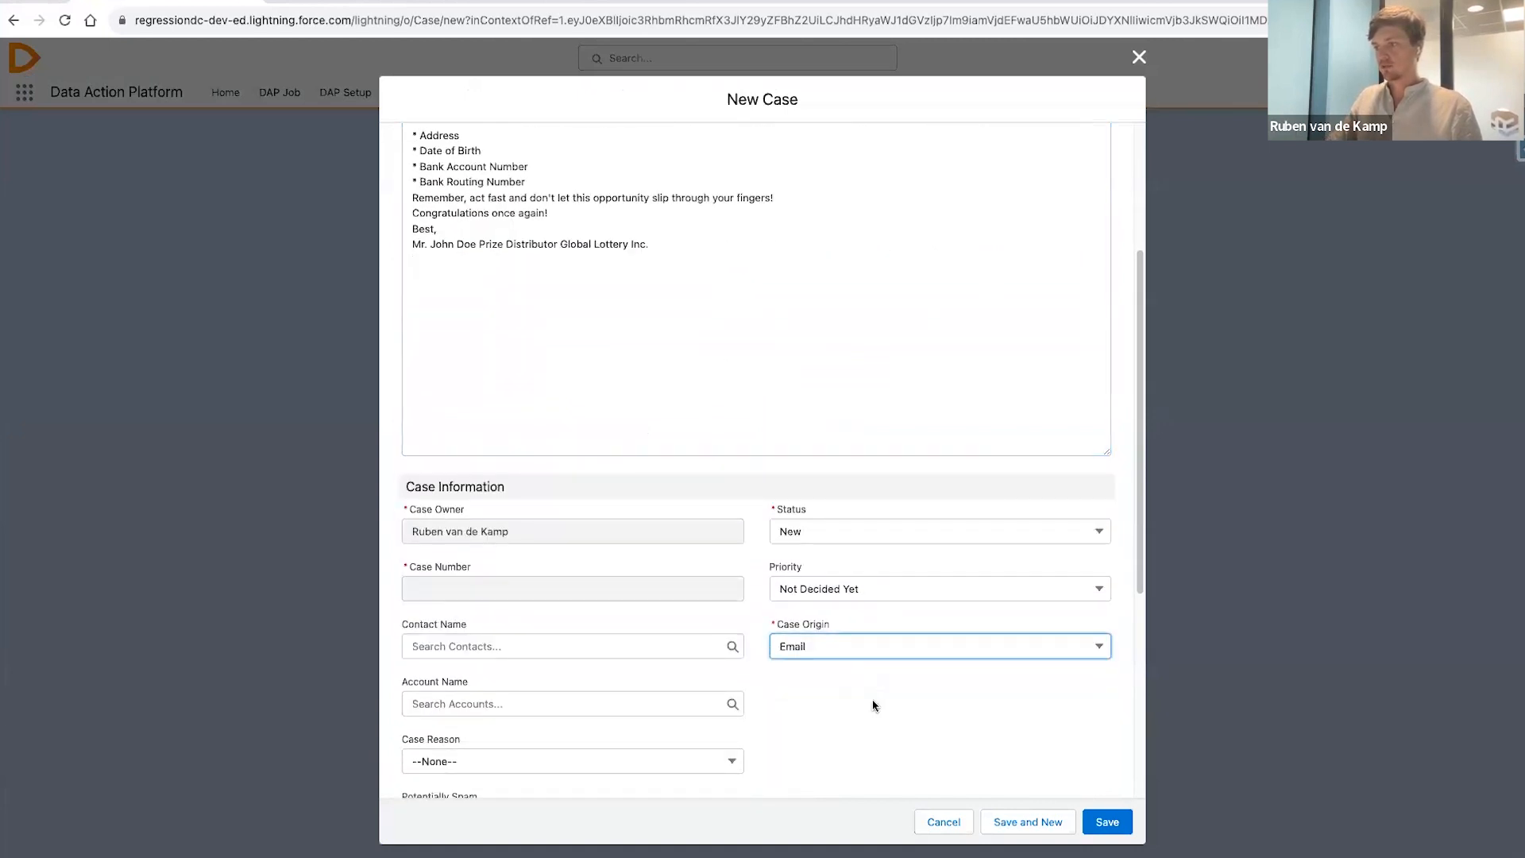
{"action": "left_click", "coordinate": [1109, 824]}
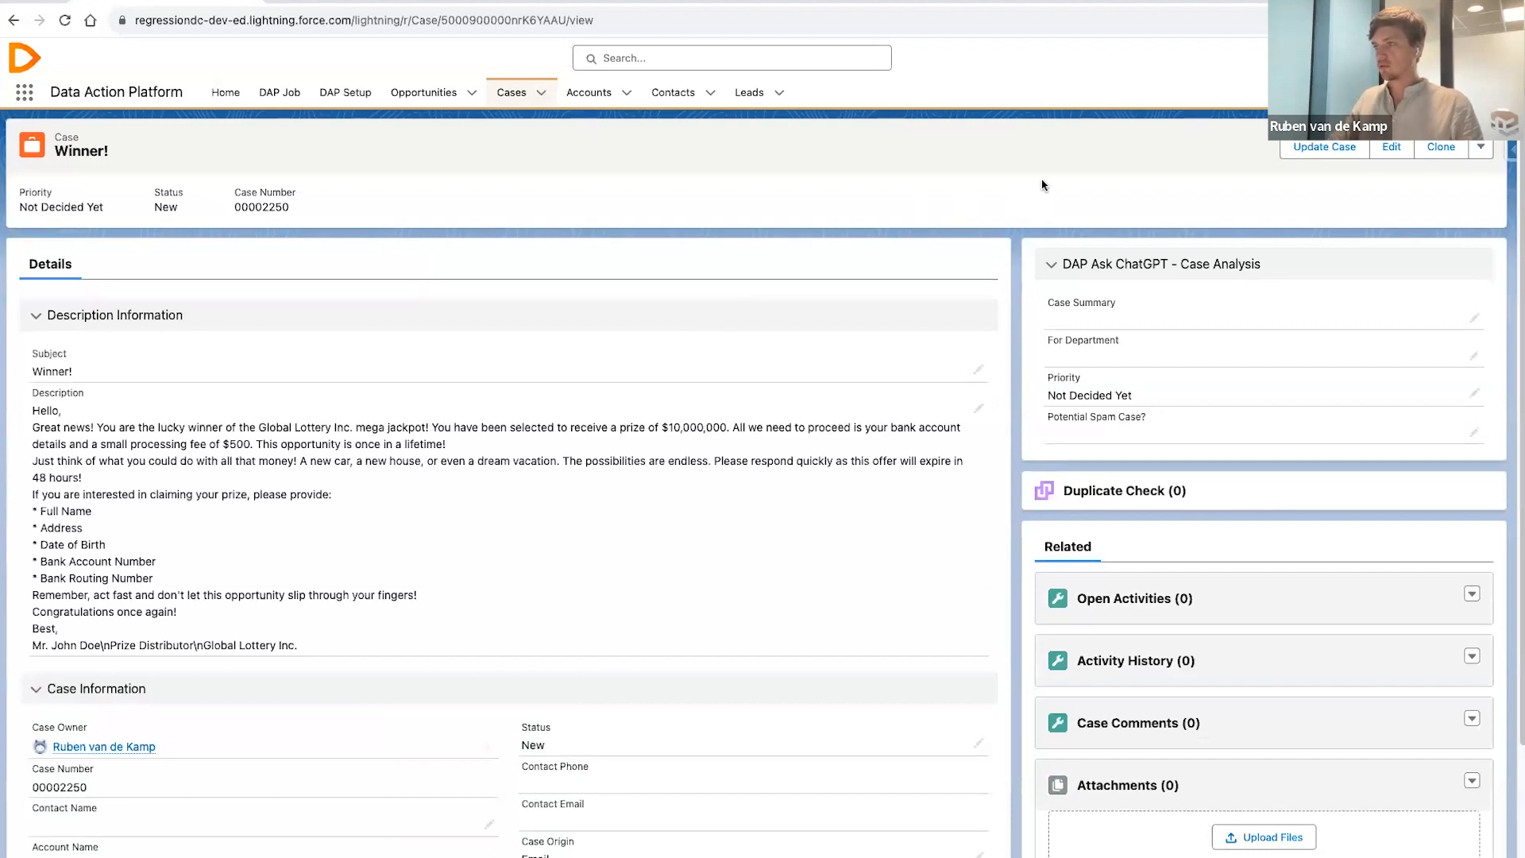
{"action": "key", "text": "super+r"}
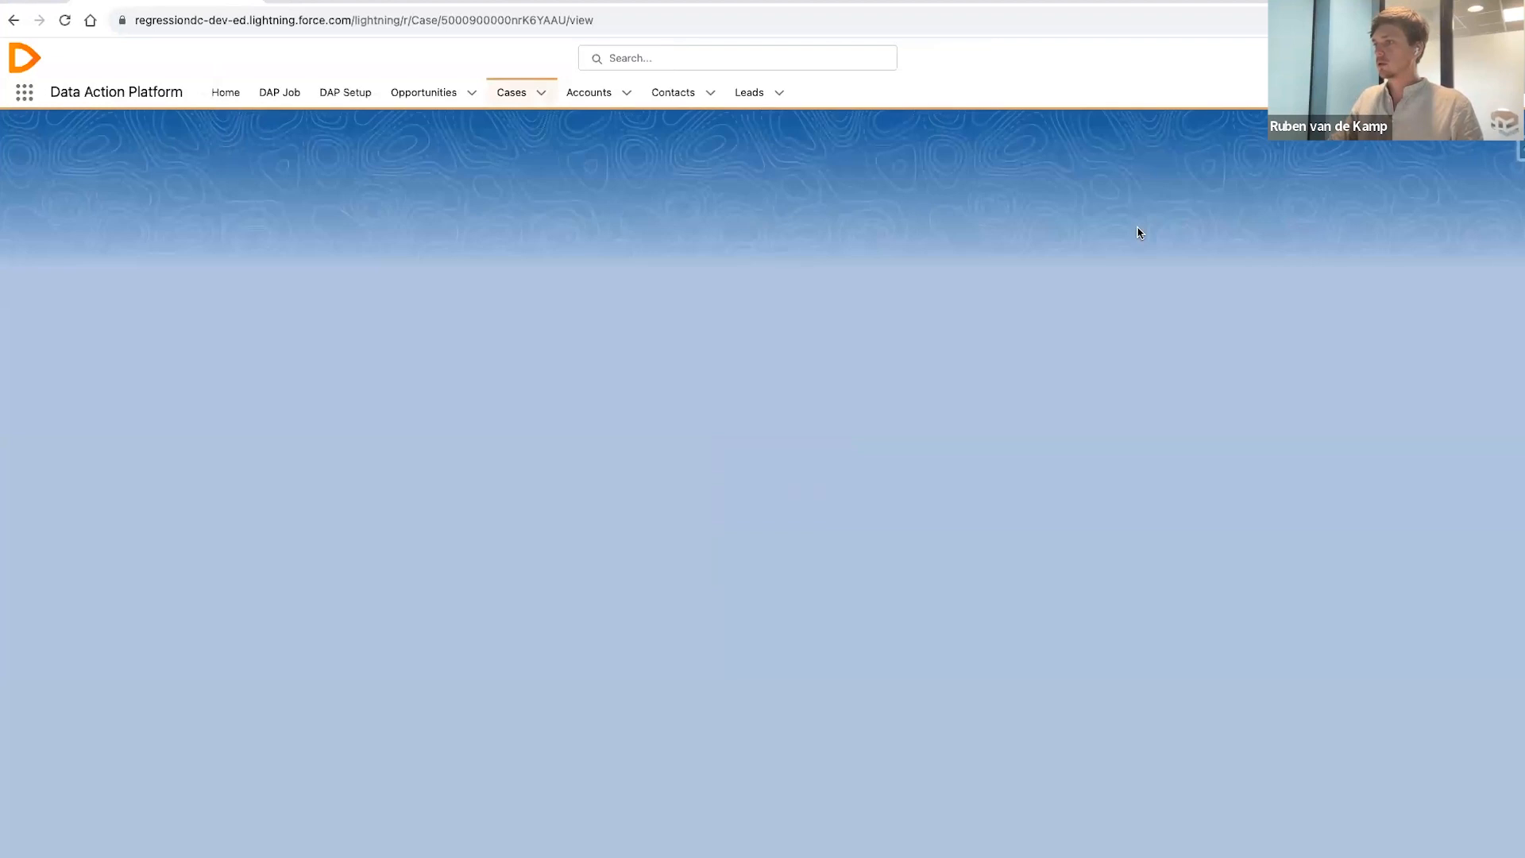
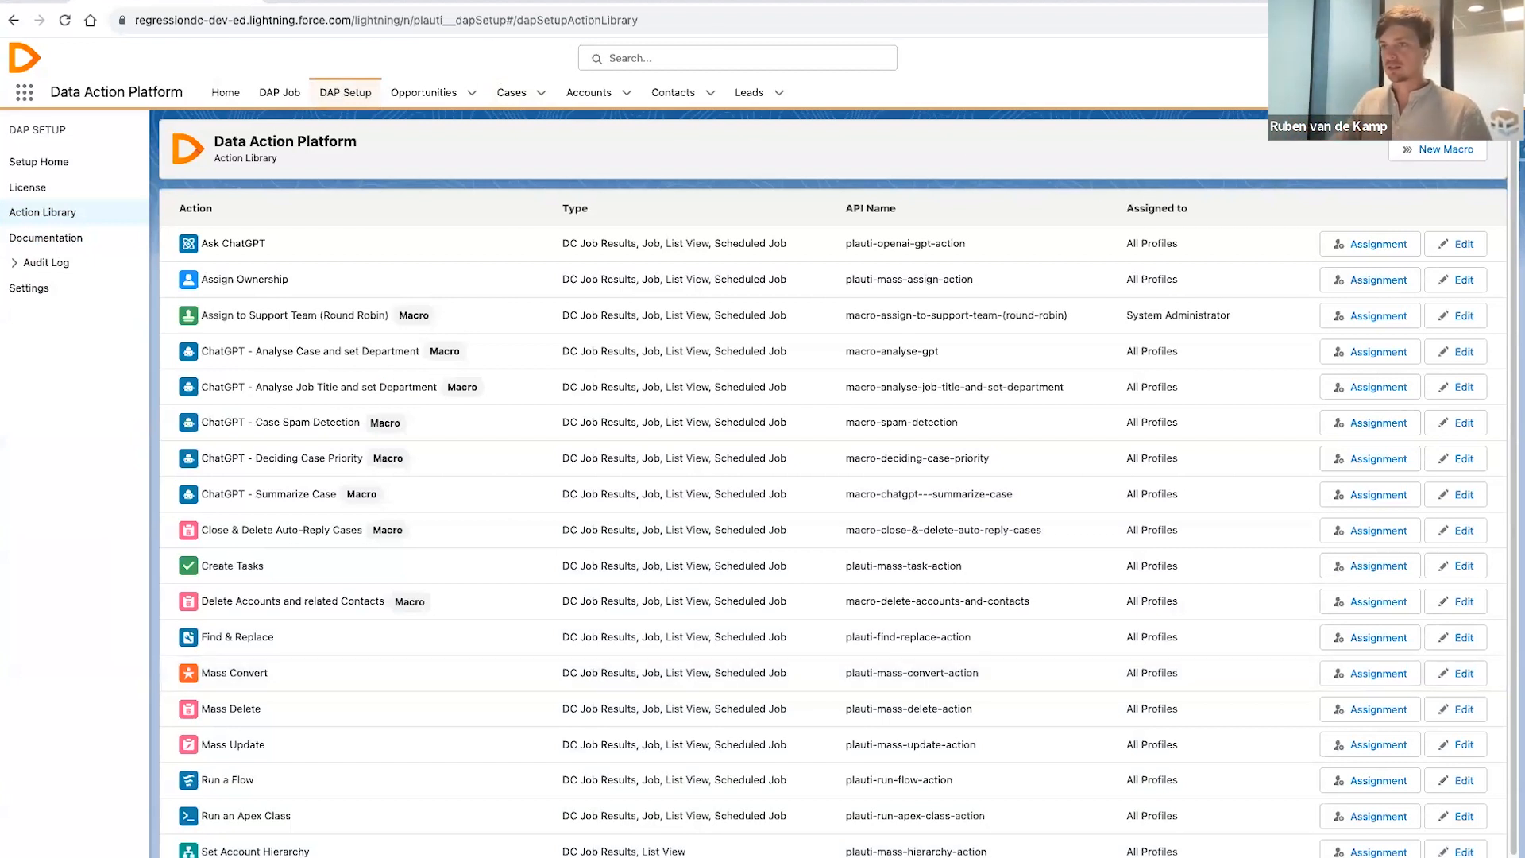
- Start a new macro based on the Ask ChatGPT action and proceed to the macro configuration
{"action": "left_click", "coordinate": [1416, 155]}
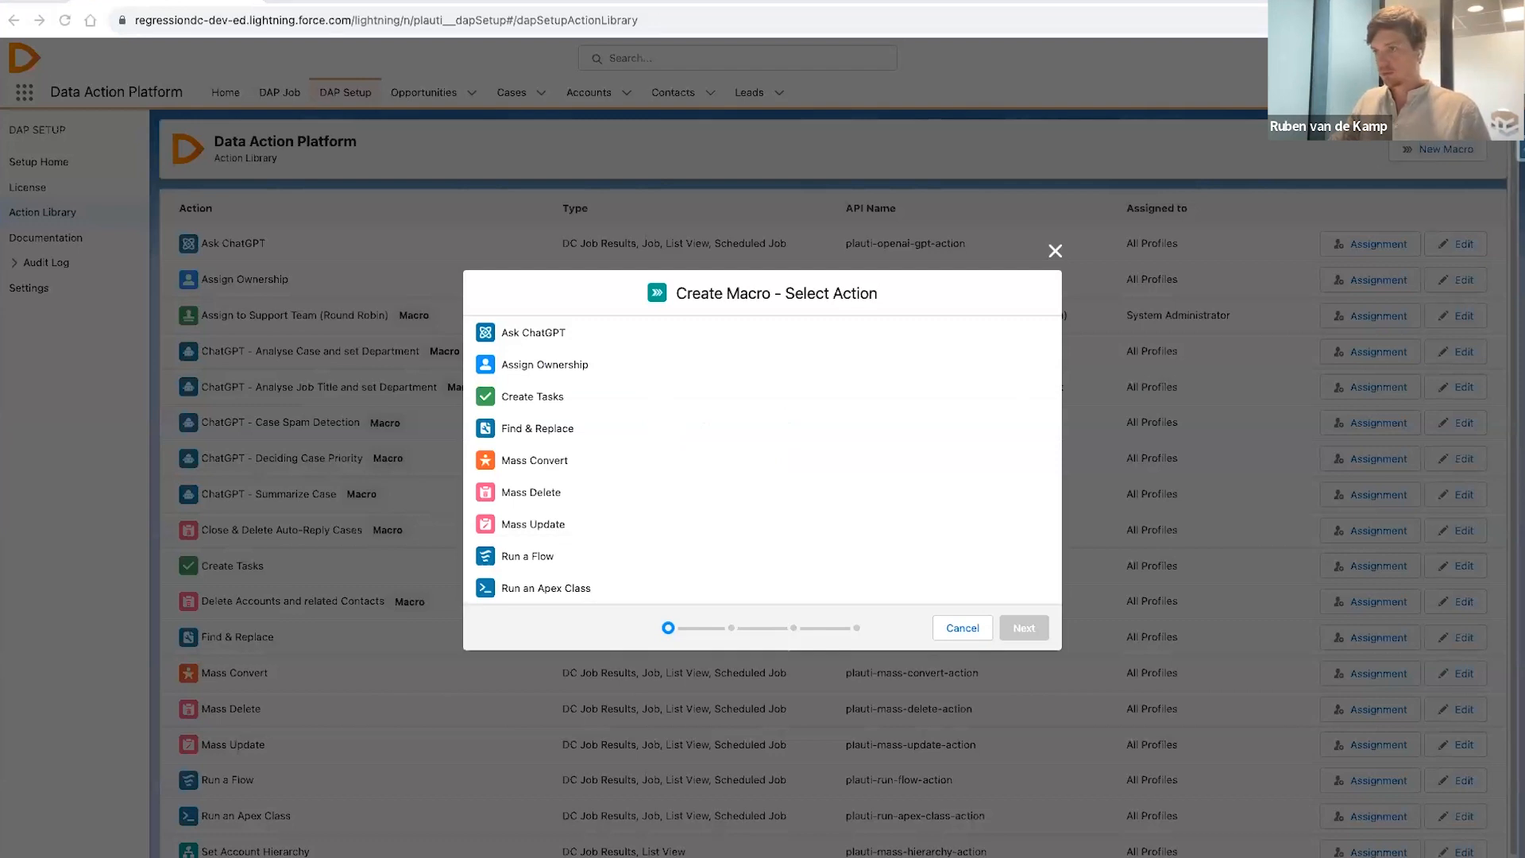
{"action": "left_click", "coordinate": [547, 335]}
{"action": "left_click", "coordinate": [1024, 628]}
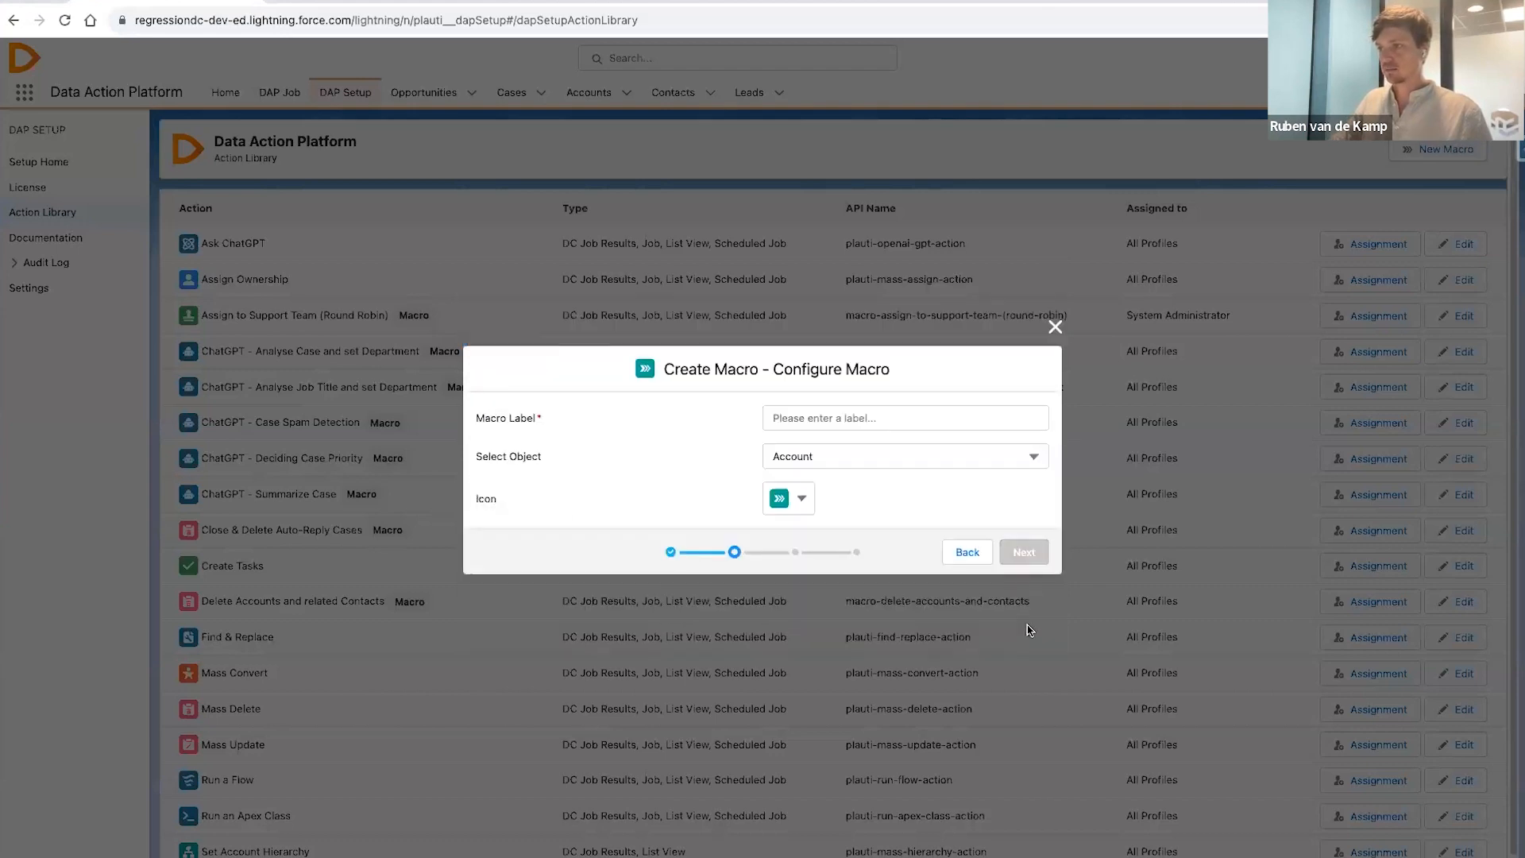
- Label the new macro Summarize Case and set its object to Case
{"action": "left_click", "coordinate": [887, 427]}
{"action": "type", "text": "Su"}
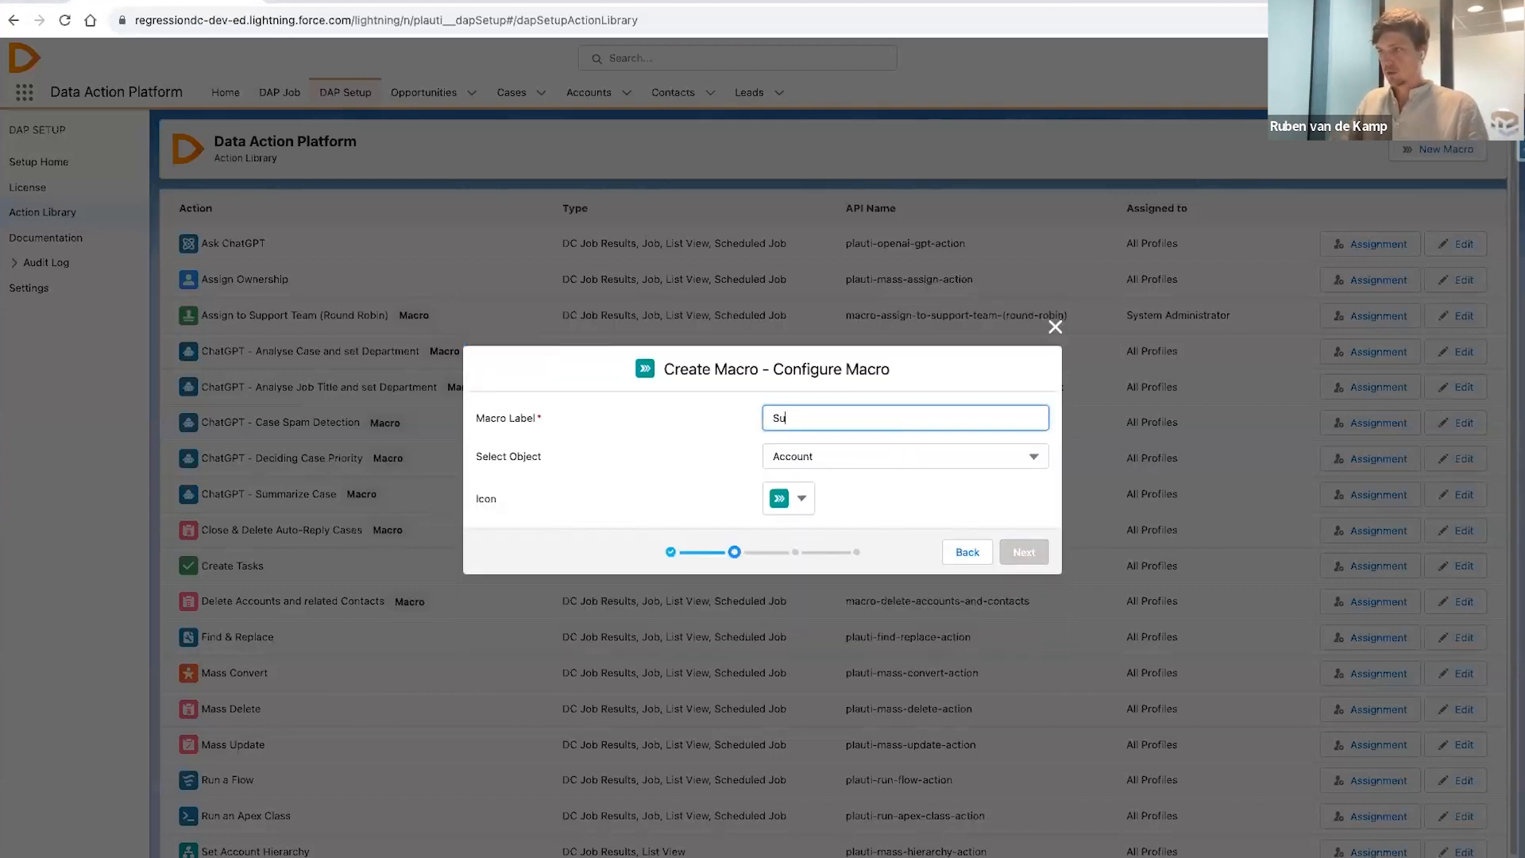
{"action": "type", "text": "mmarize Case"}
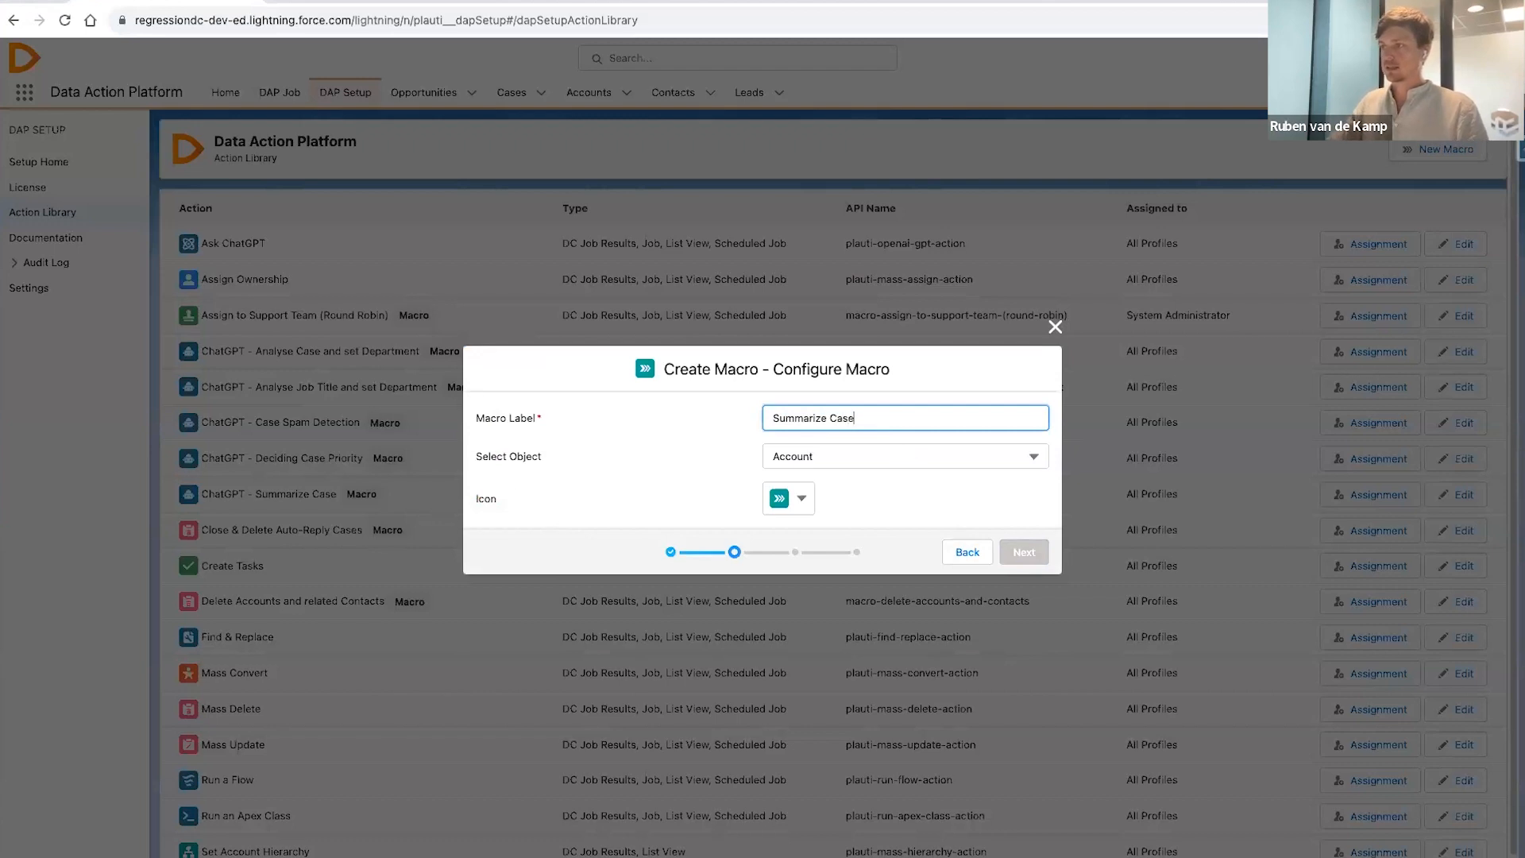
{"action": "left_click", "coordinate": [900, 455]}
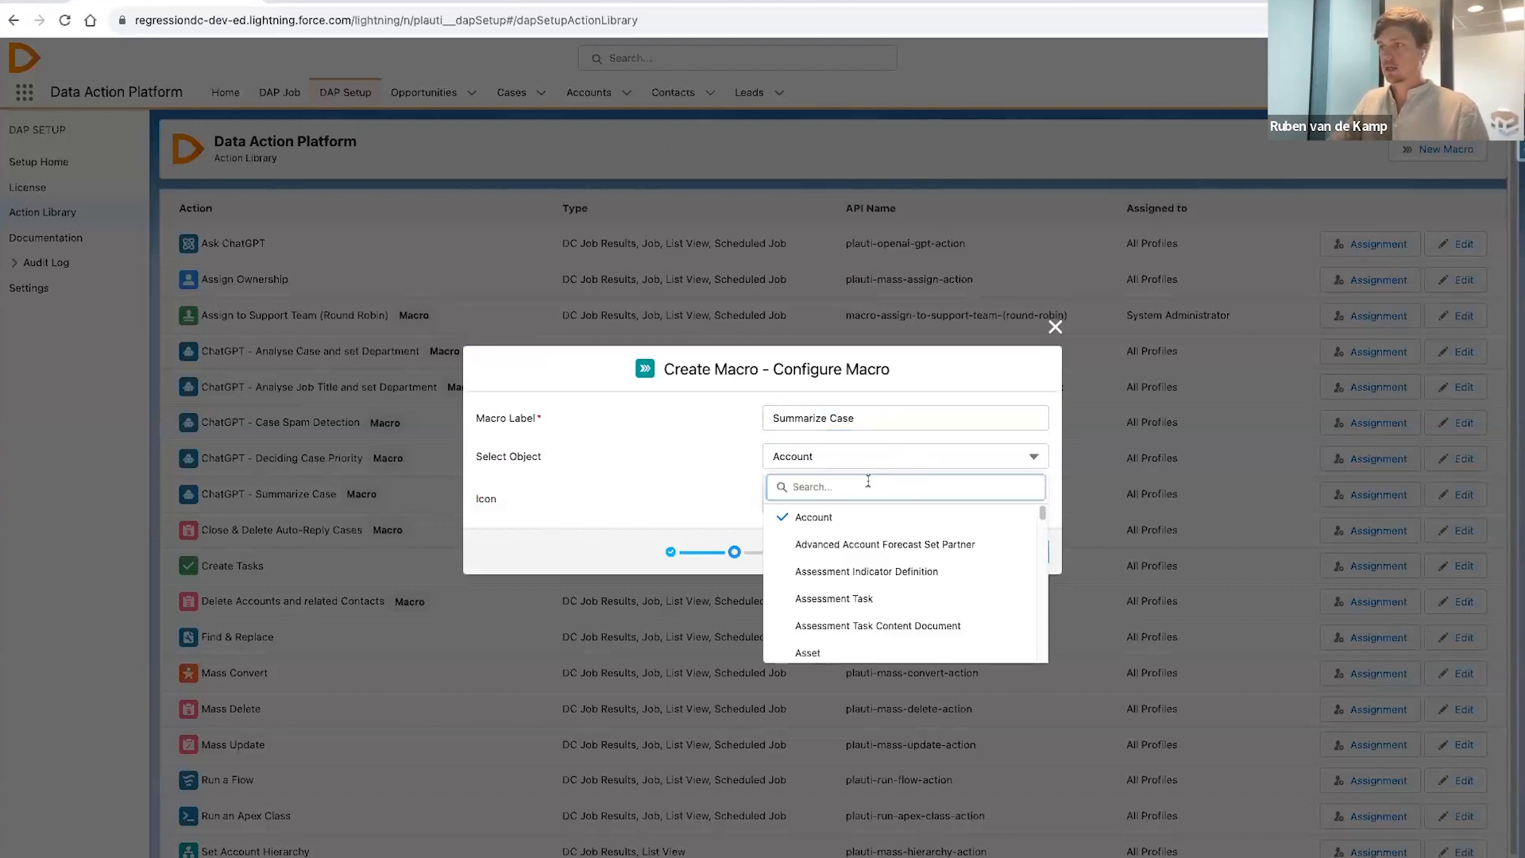
{"action": "type", "text": "Case"}
{"action": "left_click", "coordinate": [817, 517]}
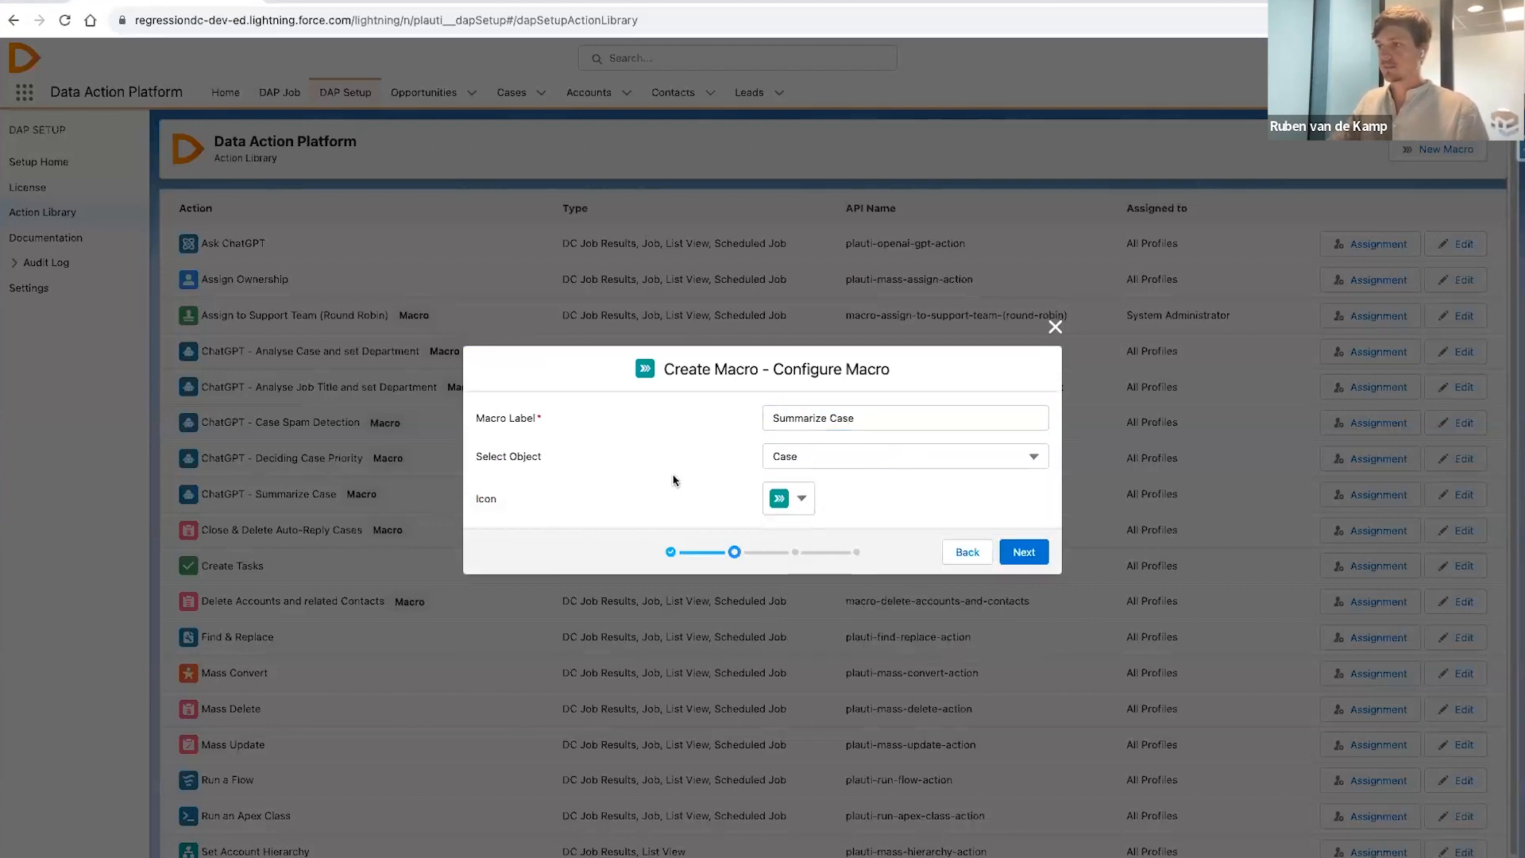
- Give the macro the same blue icon as the existing ChatGPT macros and proceed to its prompt configuration
{"action": "left_click", "coordinate": [802, 498]}
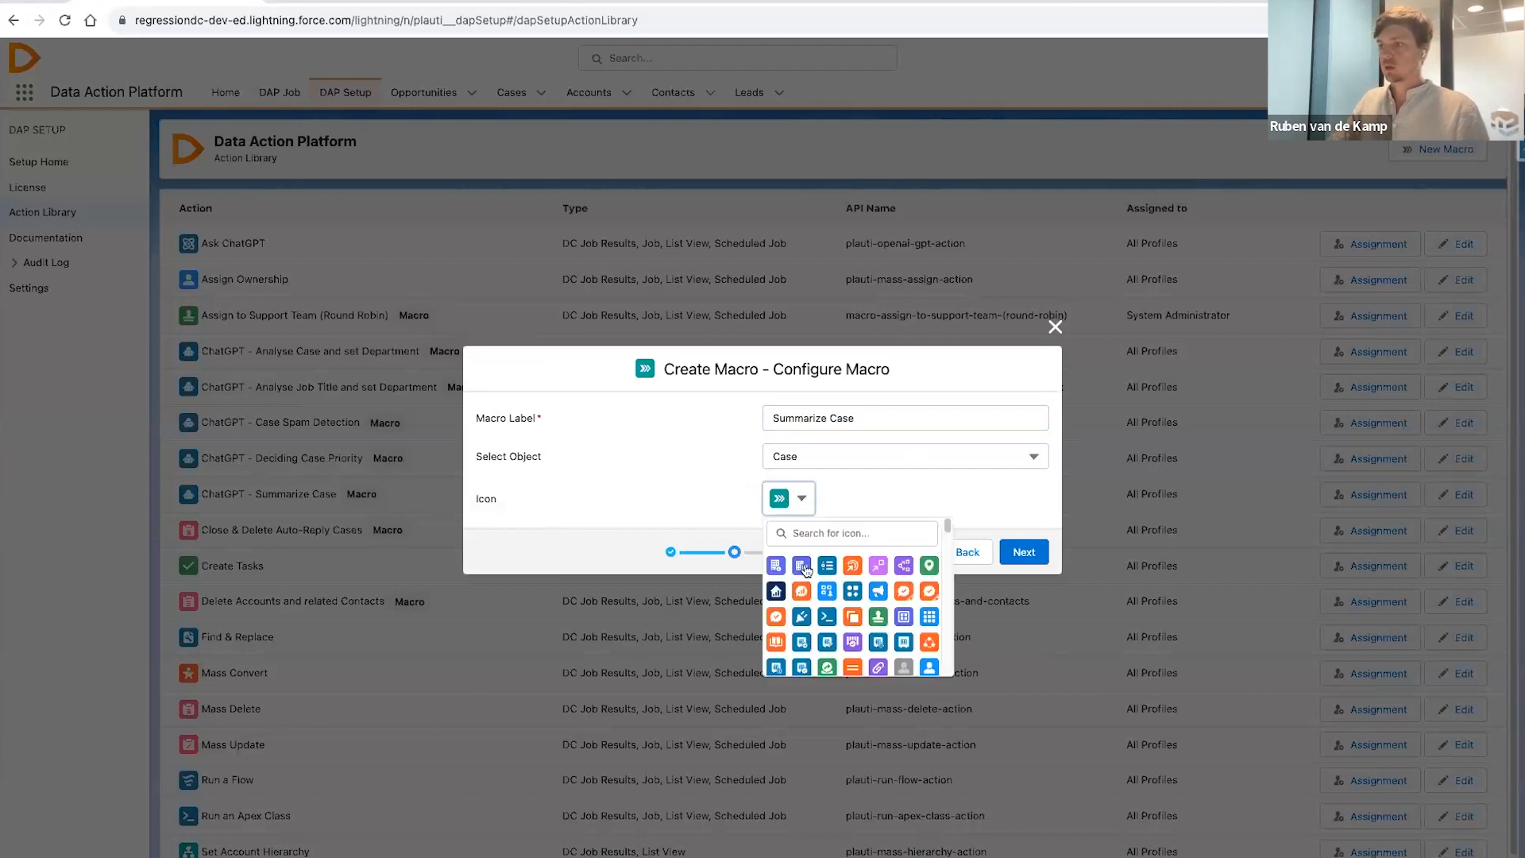
{"action": "left_click", "coordinate": [801, 669]}
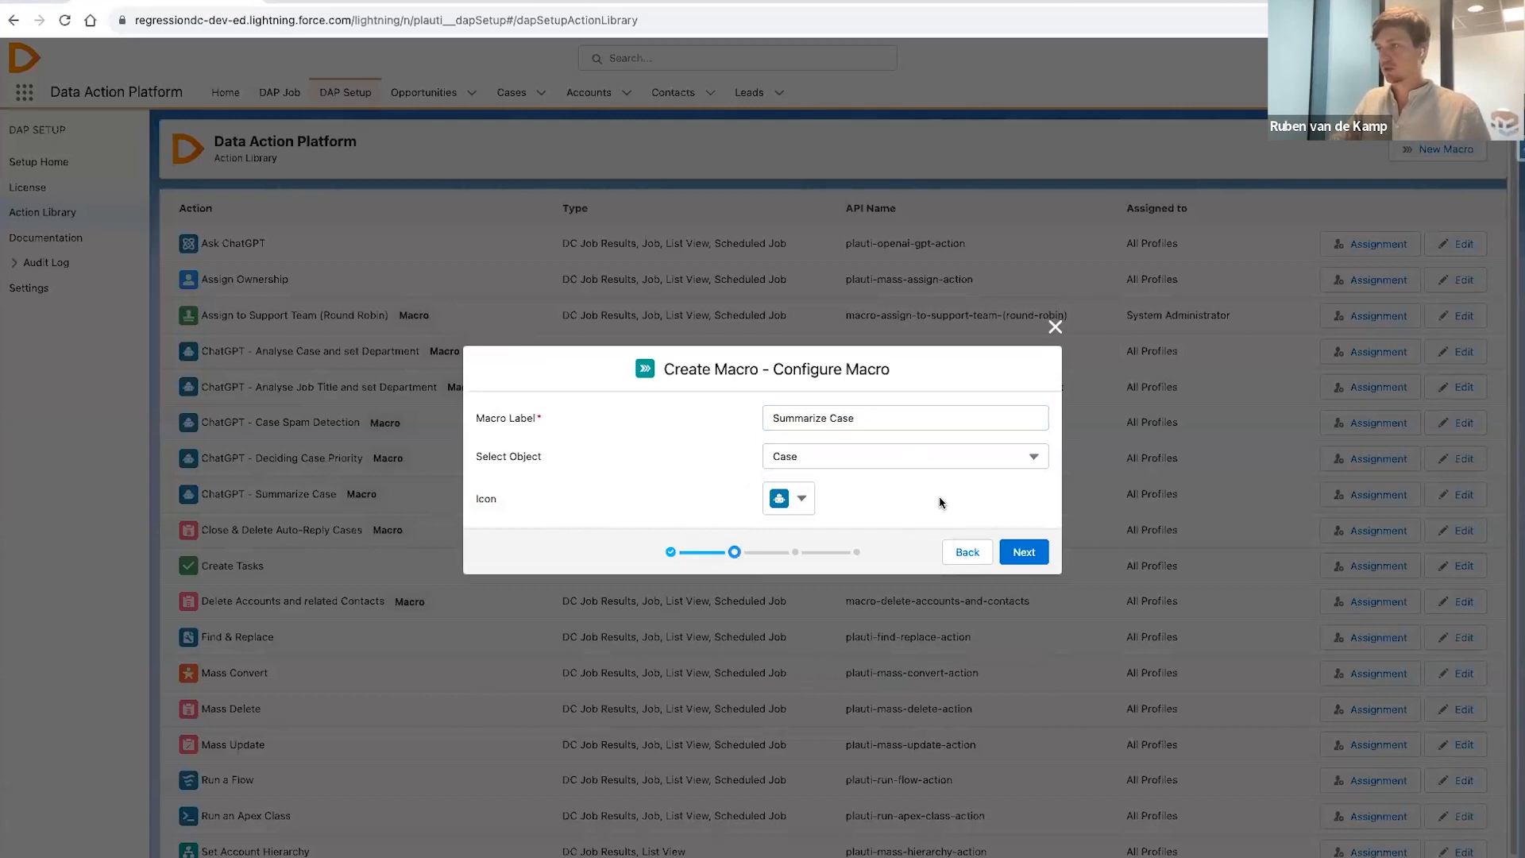
{"action": "left_click", "coordinate": [1014, 557]}
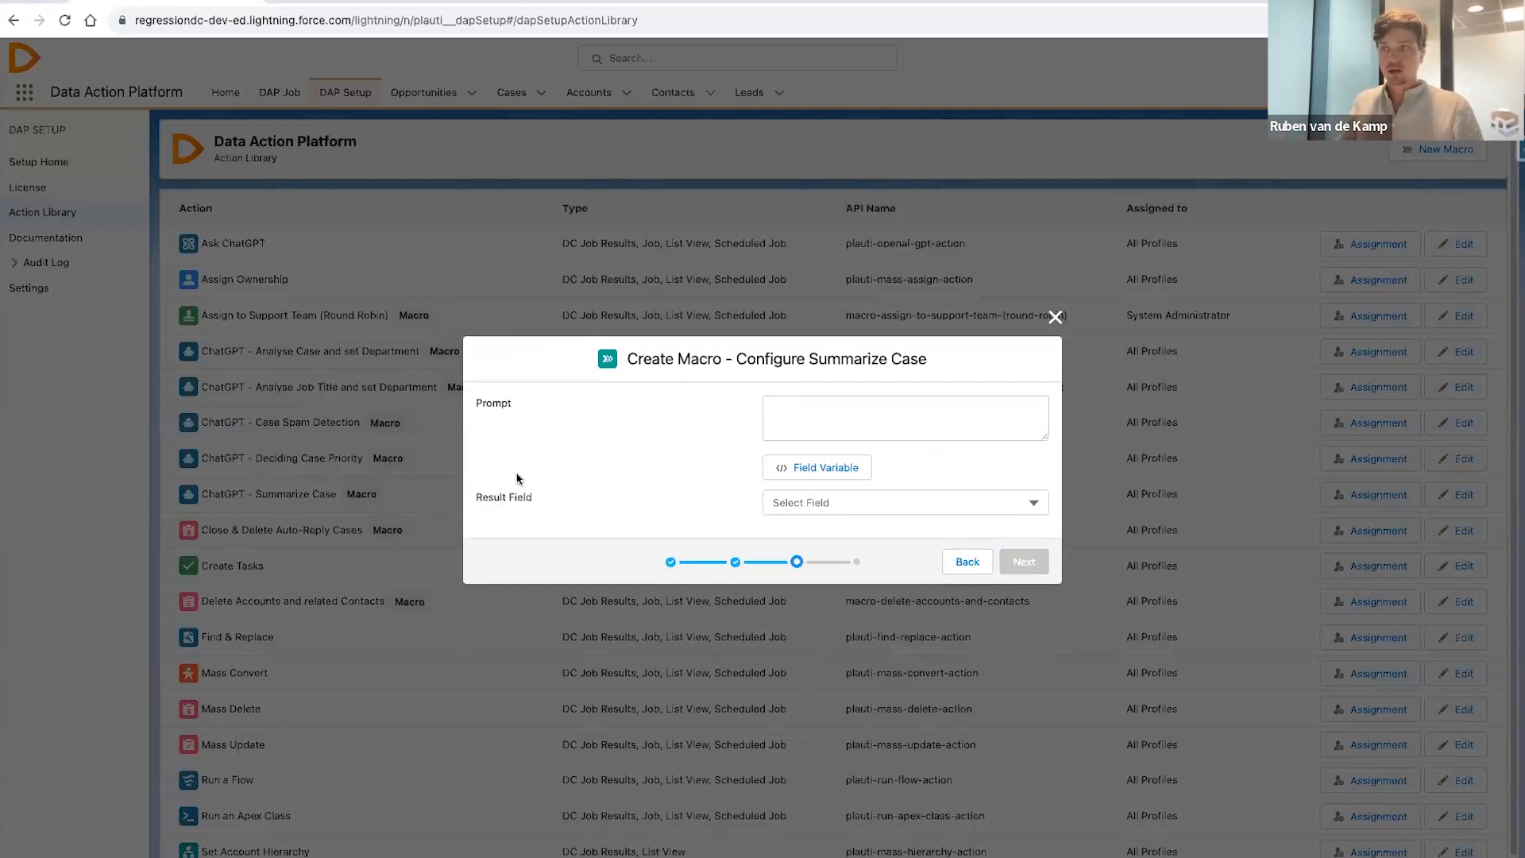
- Paste the prompt asking for a bullet-point case summary from {!Subject} and {!Description}, and enlarge the prompt box to show it fully
{"action": "left_click", "coordinate": [824, 405]}
{"action": "key", "text": "ctrl+v"}
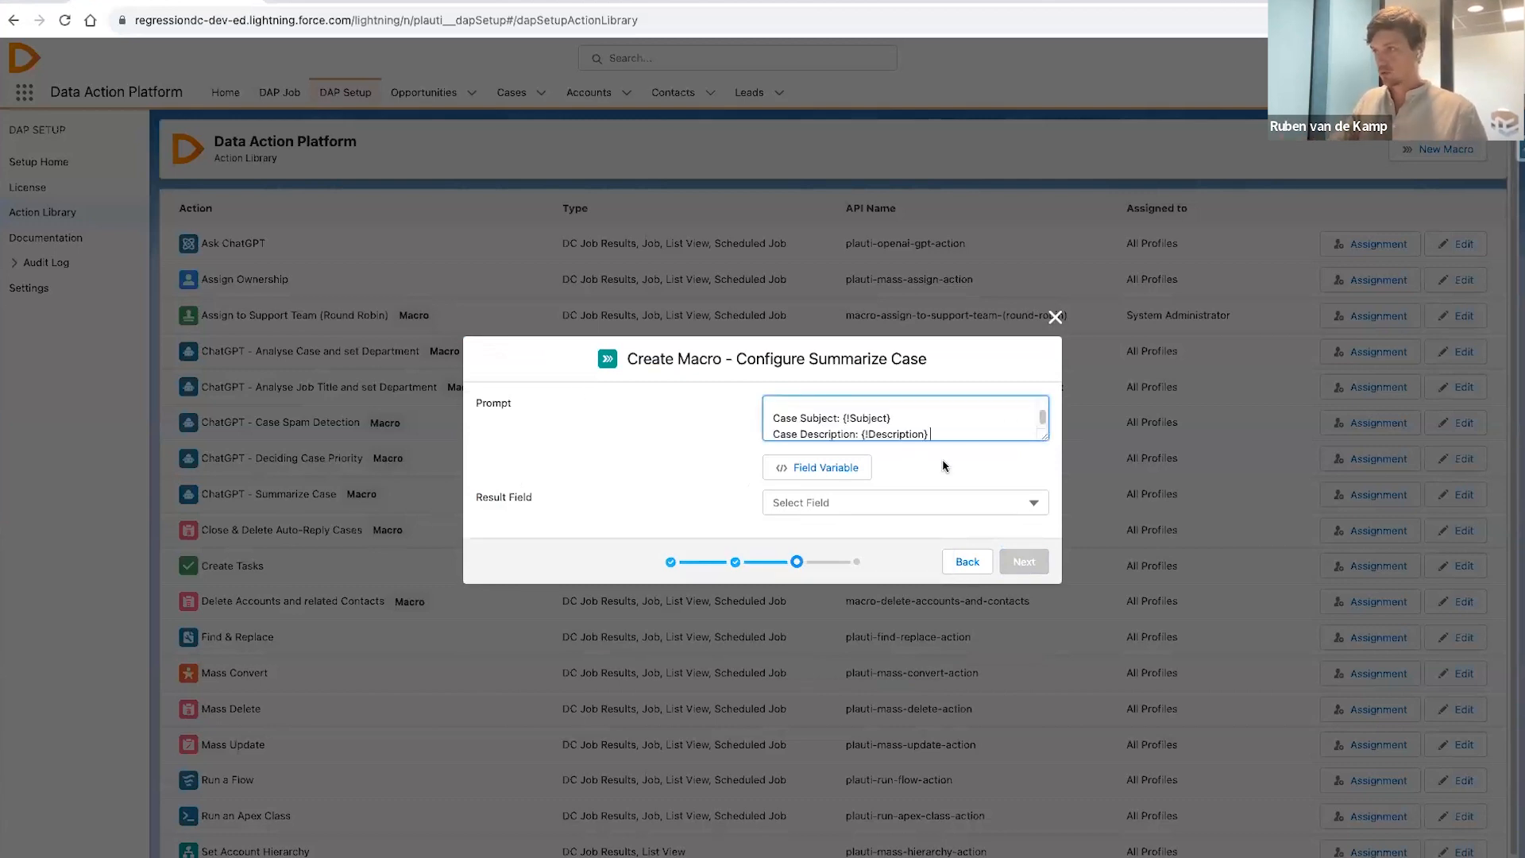
{"action": "left_click_drag", "start_coordinate": [1044, 437], "coordinate": [1048, 461]}
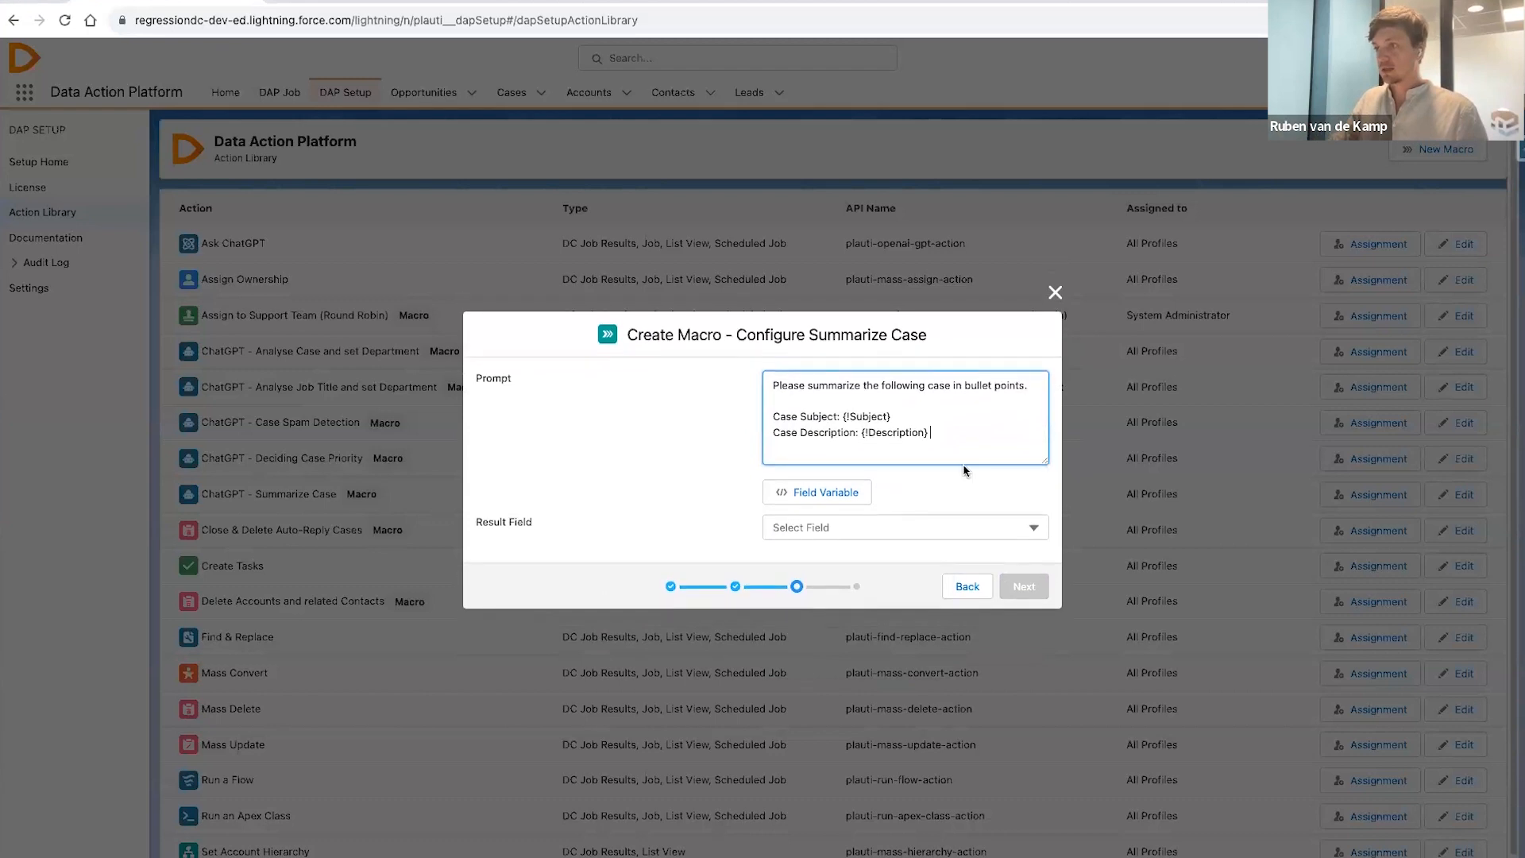
{"action": "left_click", "coordinate": [611, 450]}
- Store the prompt's result in the Case Summary field and finish creating the macro
{"action": "left_click", "coordinate": [776, 533]}
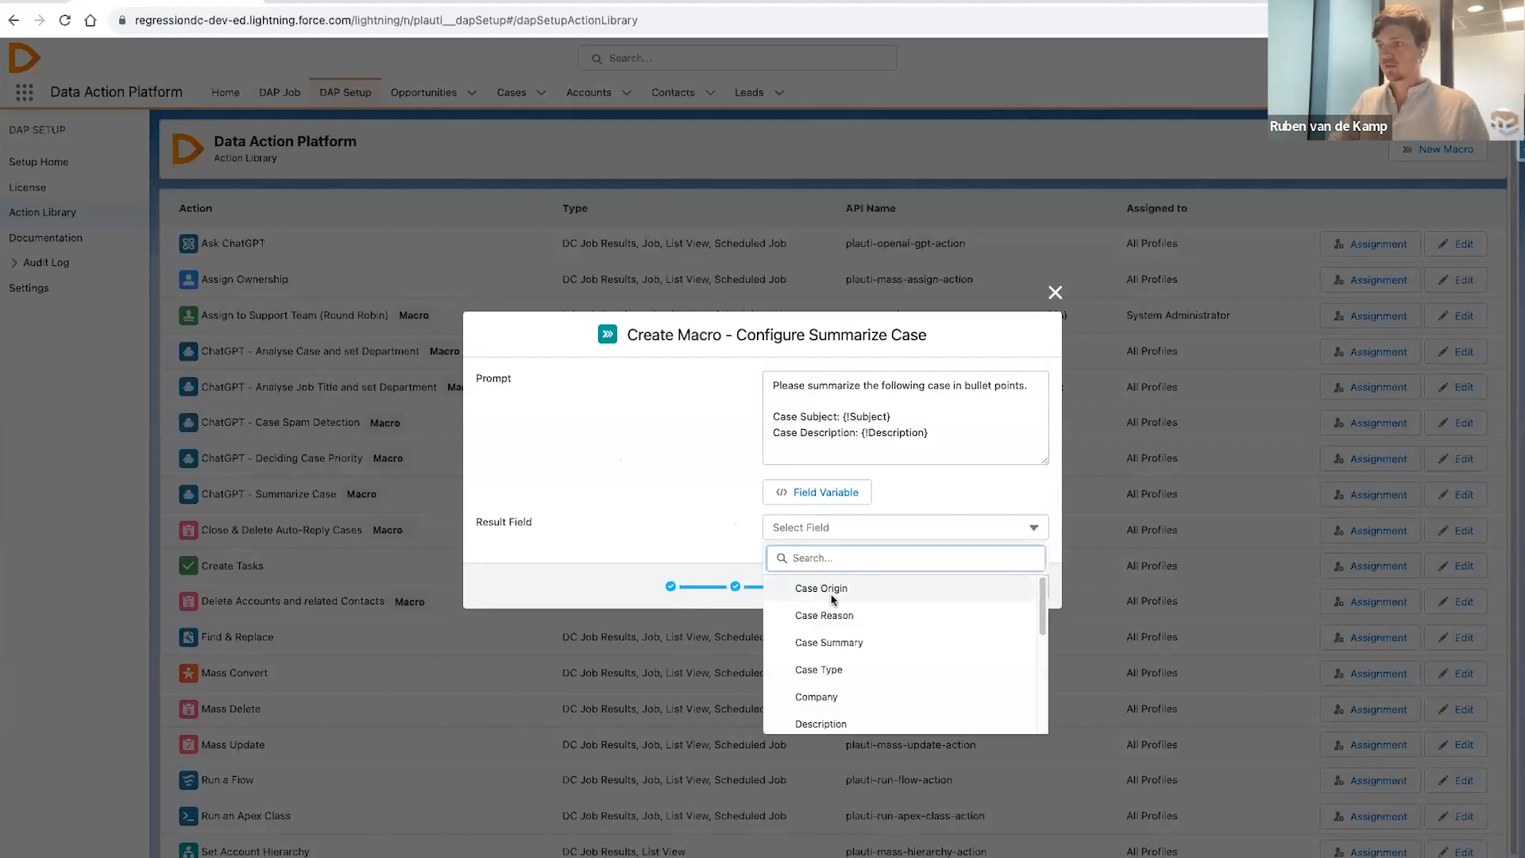
{"action": "left_click", "coordinate": [868, 650]}
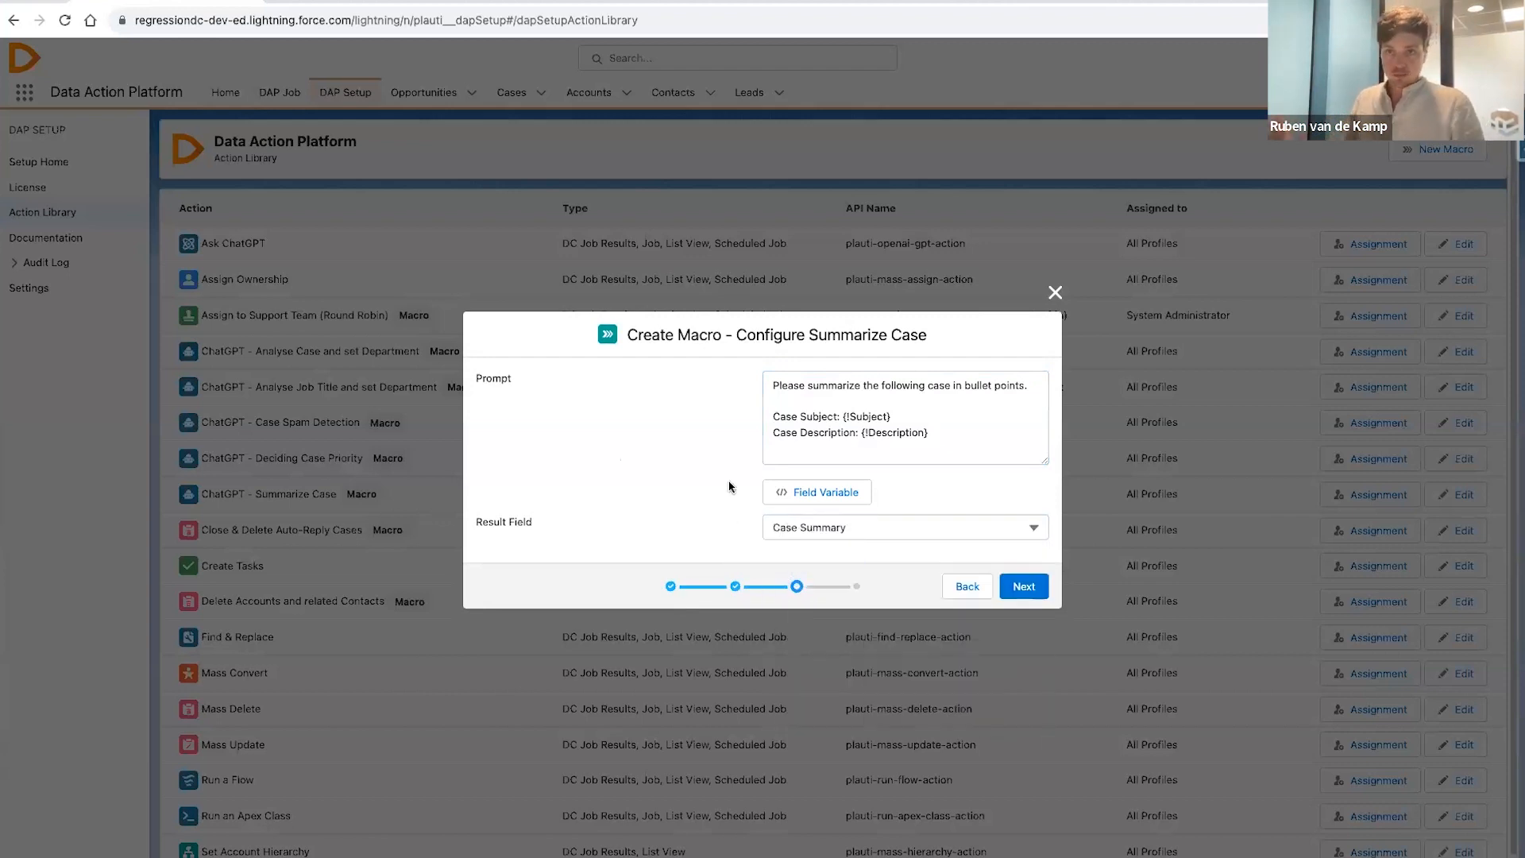
{"action": "left_click", "coordinate": [1023, 586]}
{"action": "left_click", "coordinate": [1019, 557]}
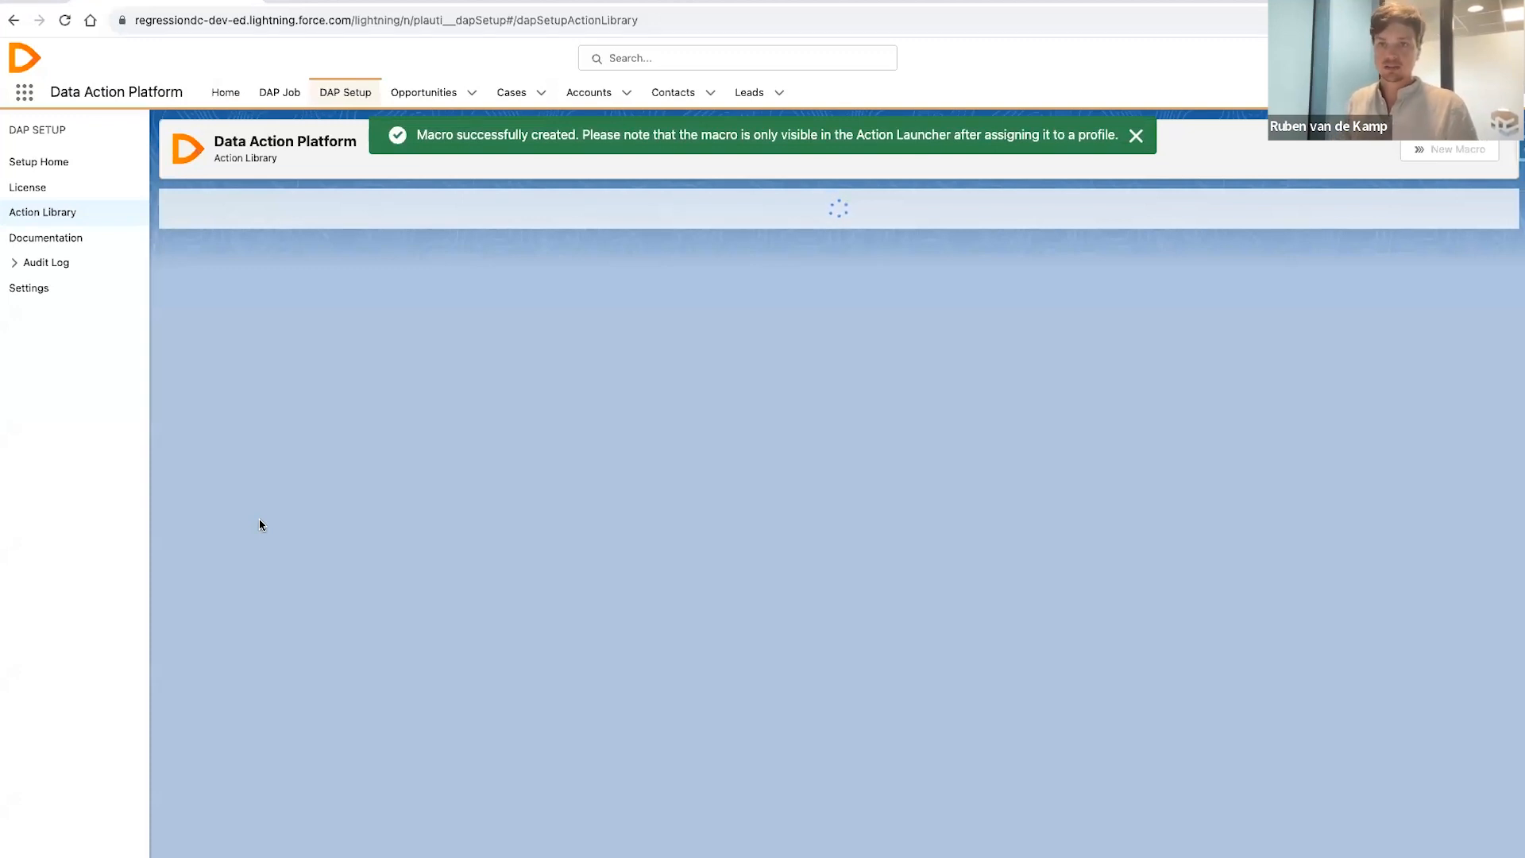
- Examine the Summarize Case macro's API name and profile assignment in the Action Library
{"action": "scroll", "coordinate": [606, 469], "scroll_direction": "down", "scroll_amount": 2}
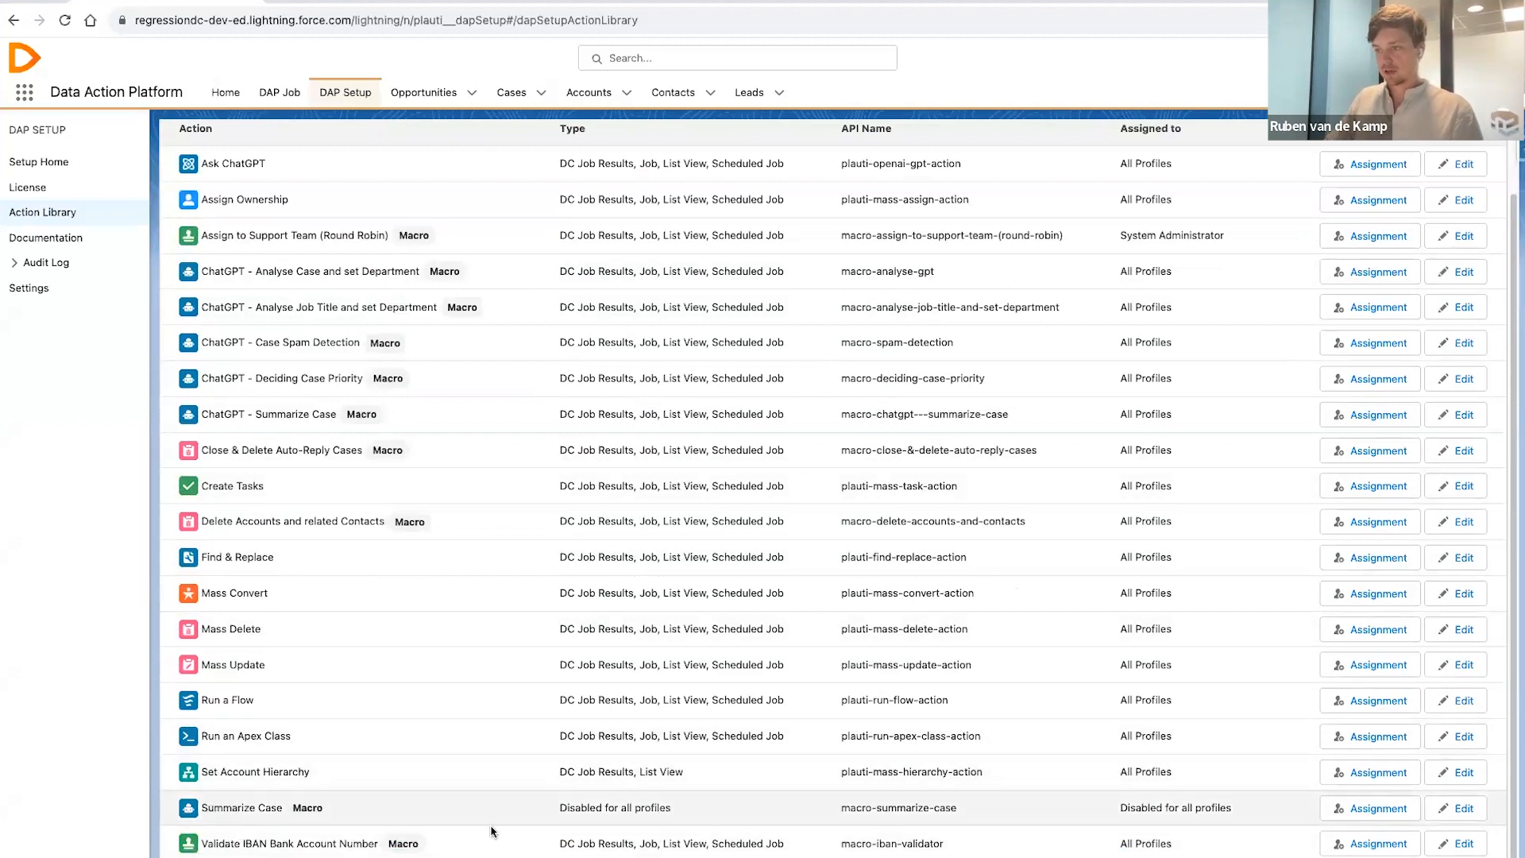
{"action": "left_click_drag", "start_coordinate": [841, 805], "coordinate": [968, 812]}
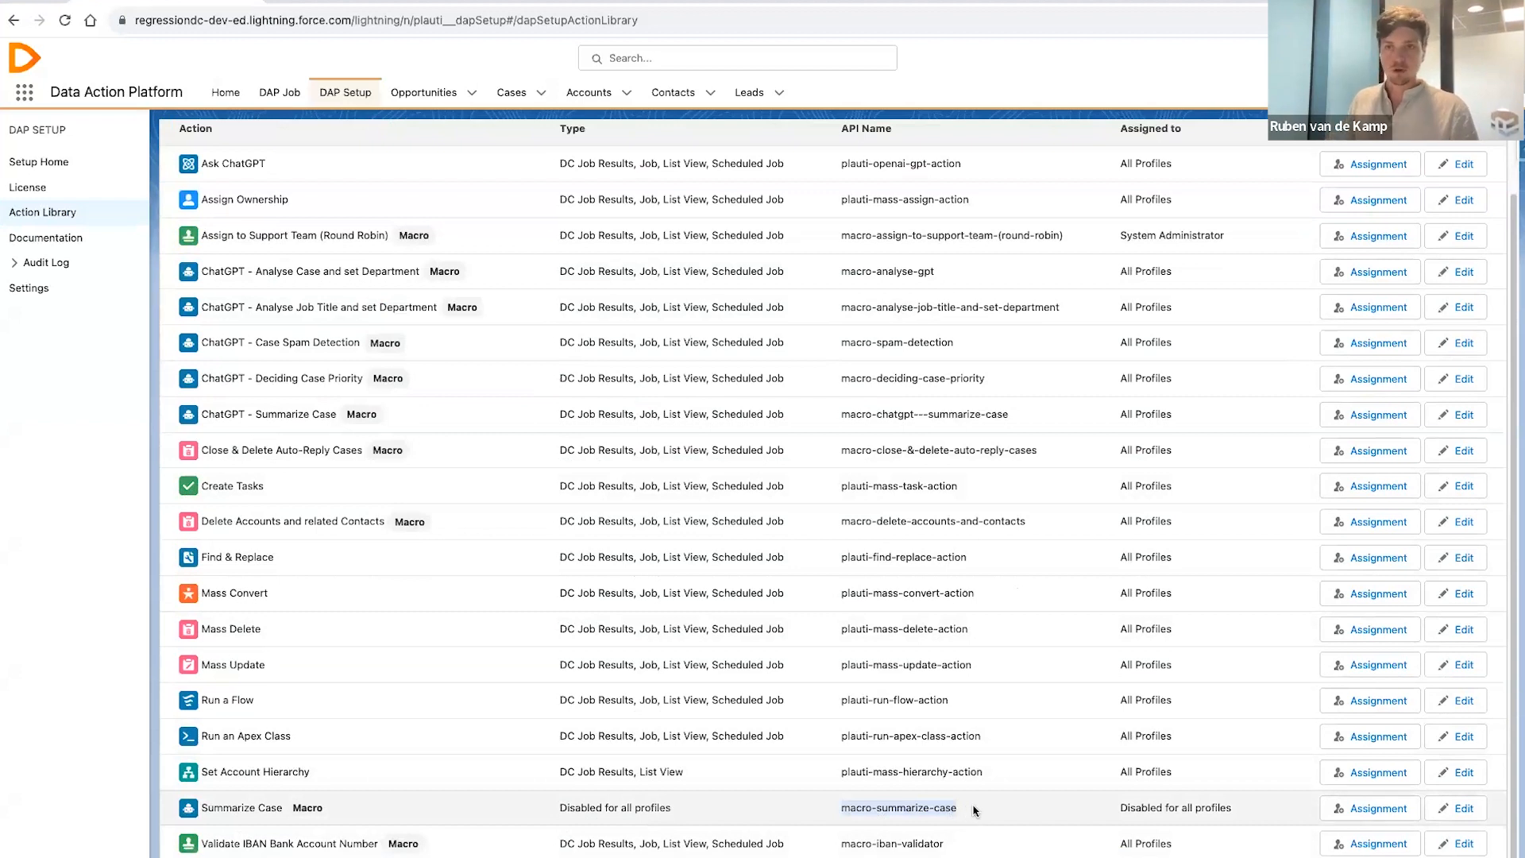
{"action": "left_click", "coordinate": [972, 810]}
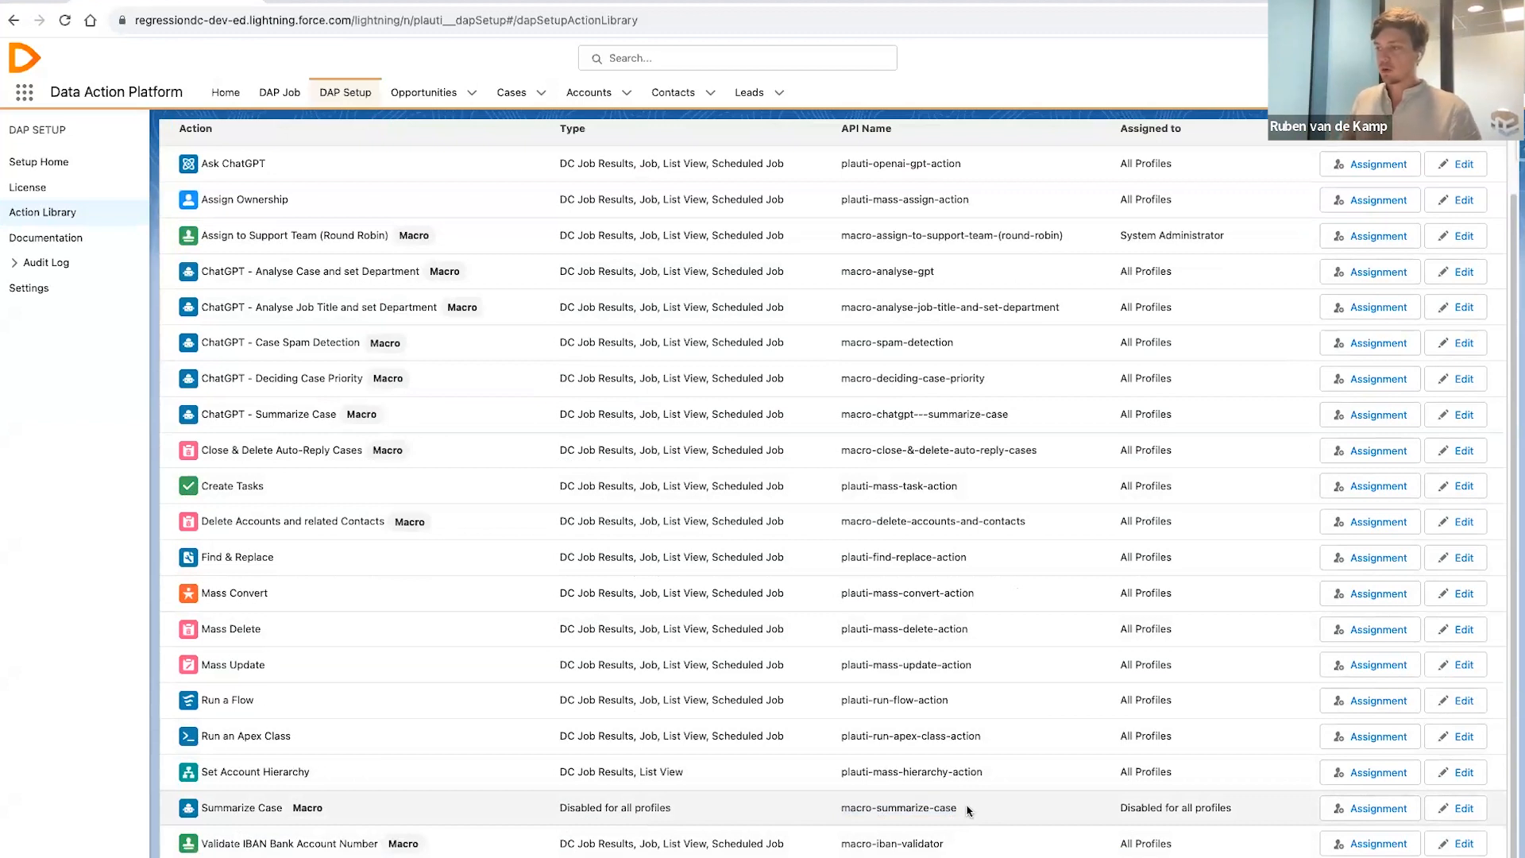
{"action": "left_click_drag", "start_coordinate": [1114, 808], "coordinate": [1213, 808]}
{"action": "left_click", "coordinate": [1176, 799]}
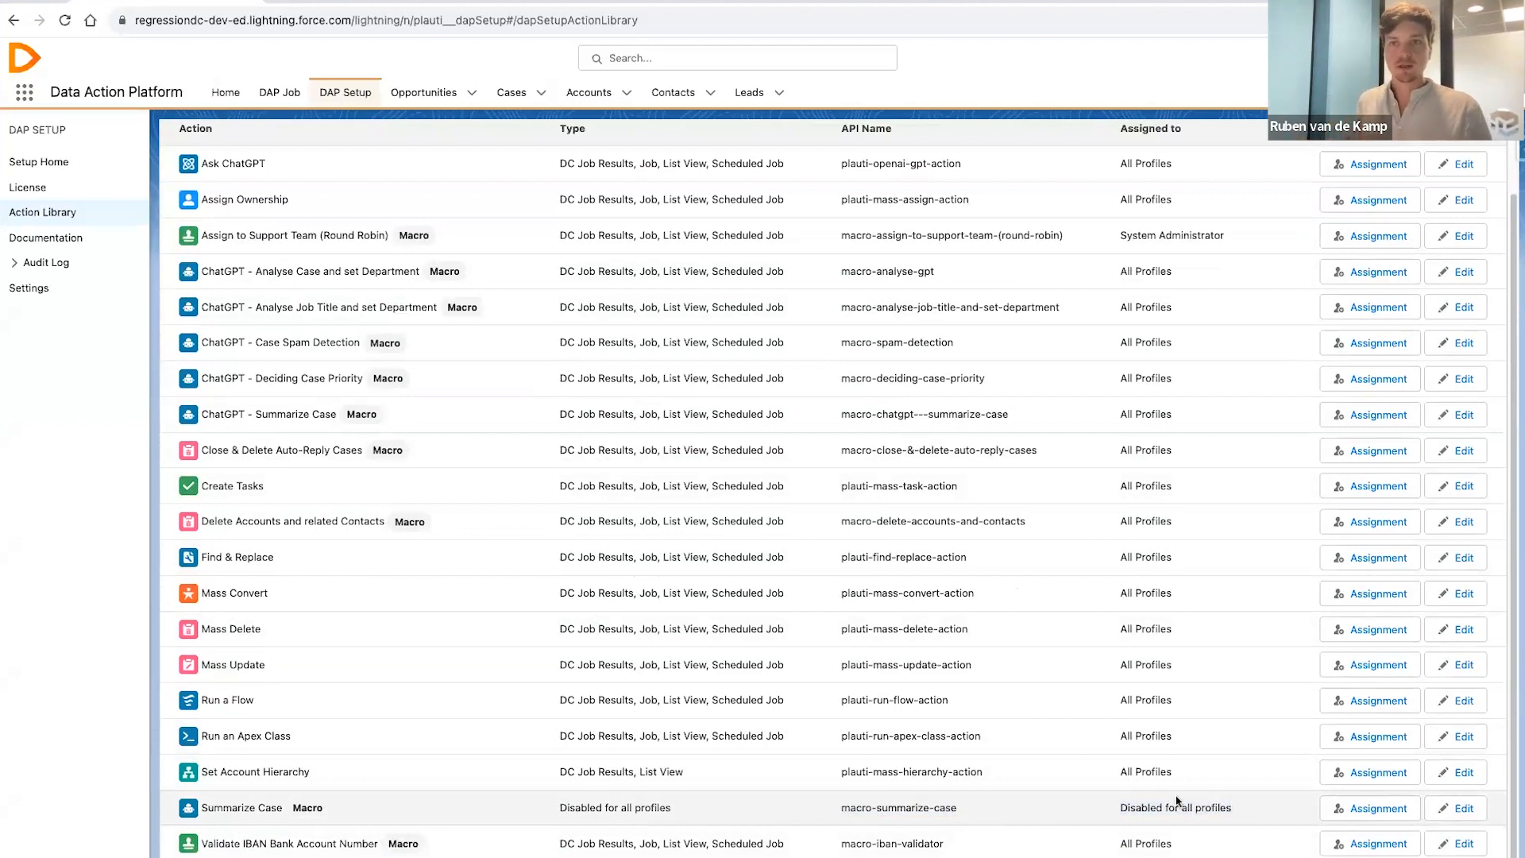
- Enable the Summarize Case macro for the System Administrator profile with Job, List and both Start from a Flow options
{"action": "left_click", "coordinate": [1361, 809]}
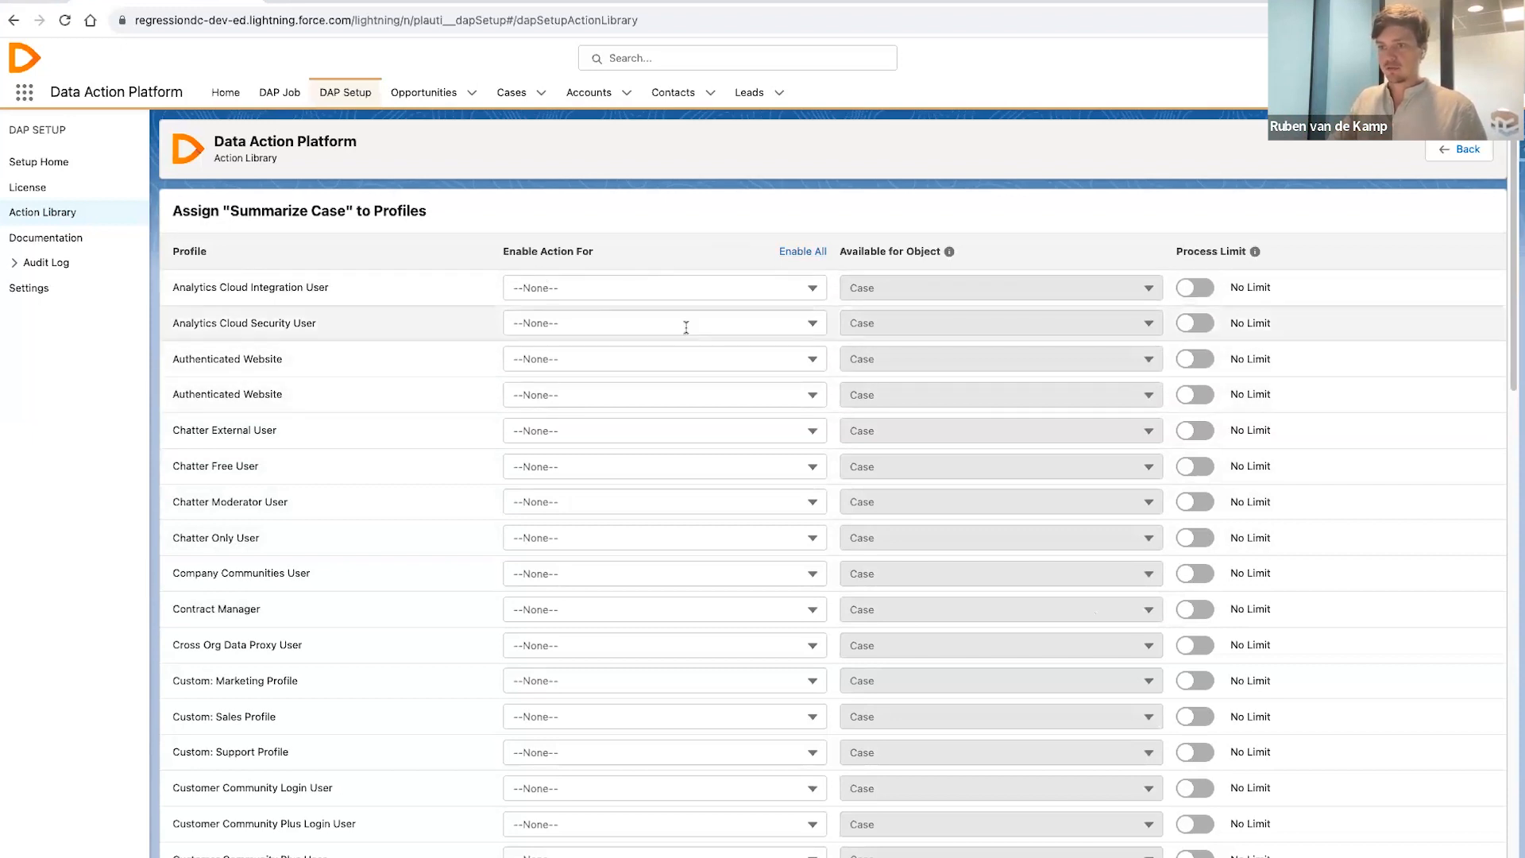
{"action": "scroll", "coordinate": [686, 327], "scroll_direction": "down", "scroll_amount": 15}
{"action": "left_click", "coordinate": [620, 602]}
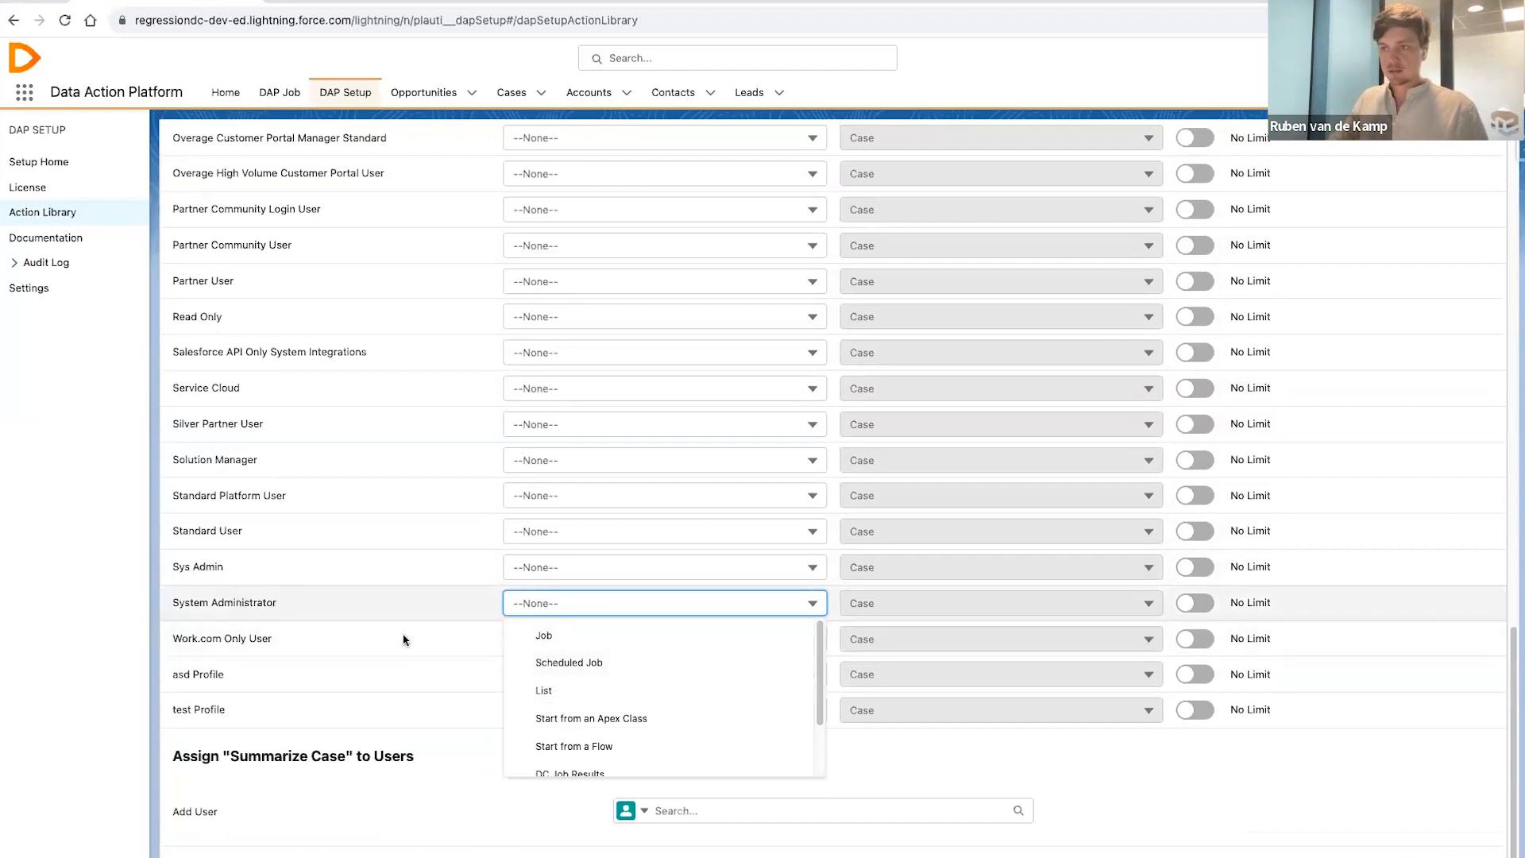
{"action": "scroll", "coordinate": [640, 680], "scroll_direction": "down", "scroll_amount": 2}
{"action": "left_click", "coordinate": [598, 758]}
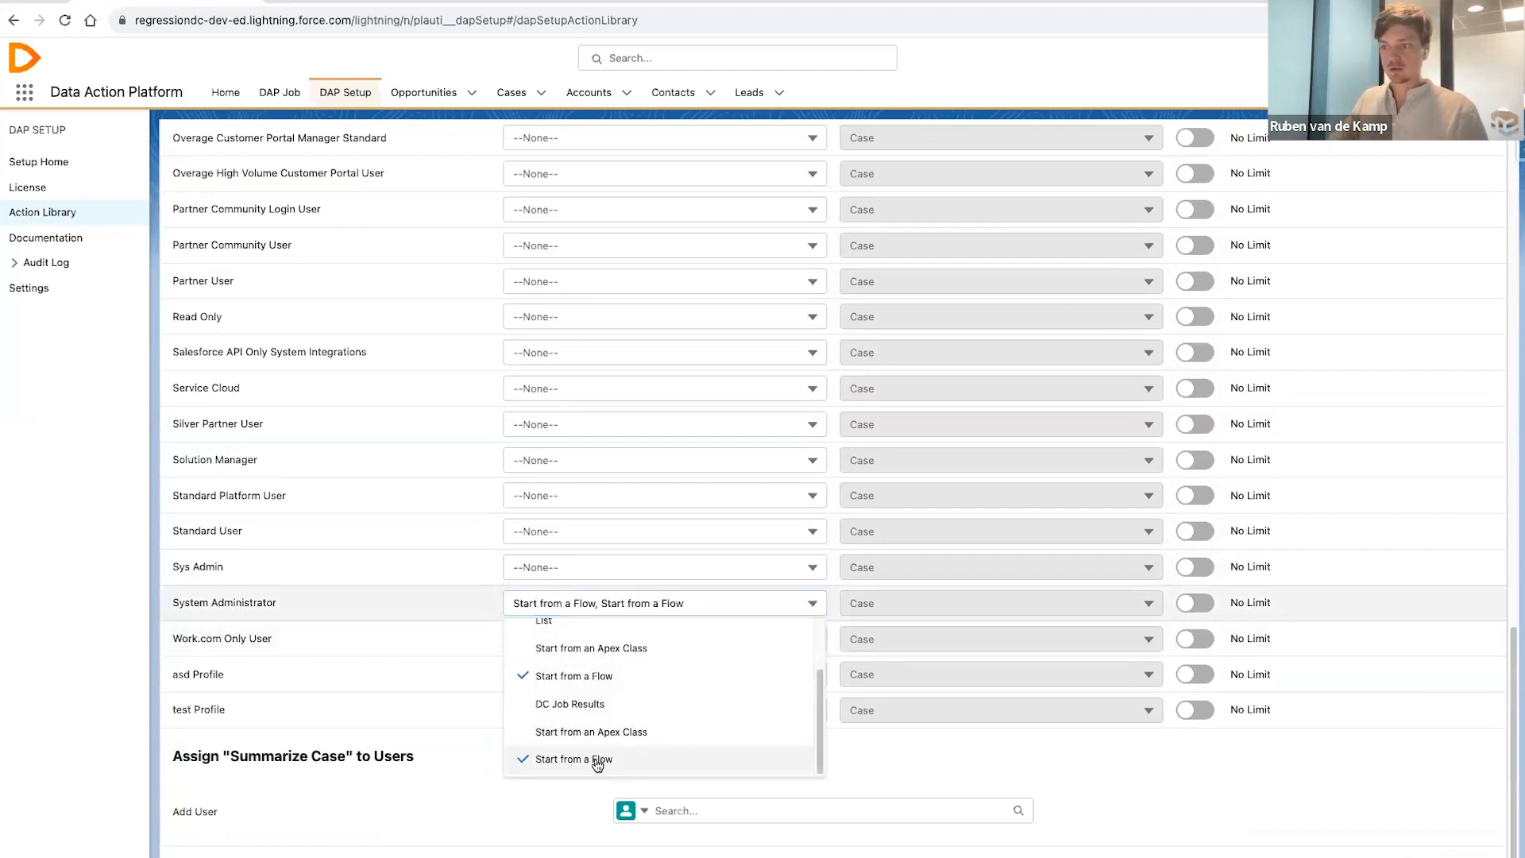
{"action": "scroll", "coordinate": [602, 730], "scroll_direction": "up", "scroll_amount": 4}
{"action": "left_click", "coordinate": [569, 635]}
{"action": "left_click", "coordinate": [543, 690]}
{"action": "left_click", "coordinate": [432, 598]}
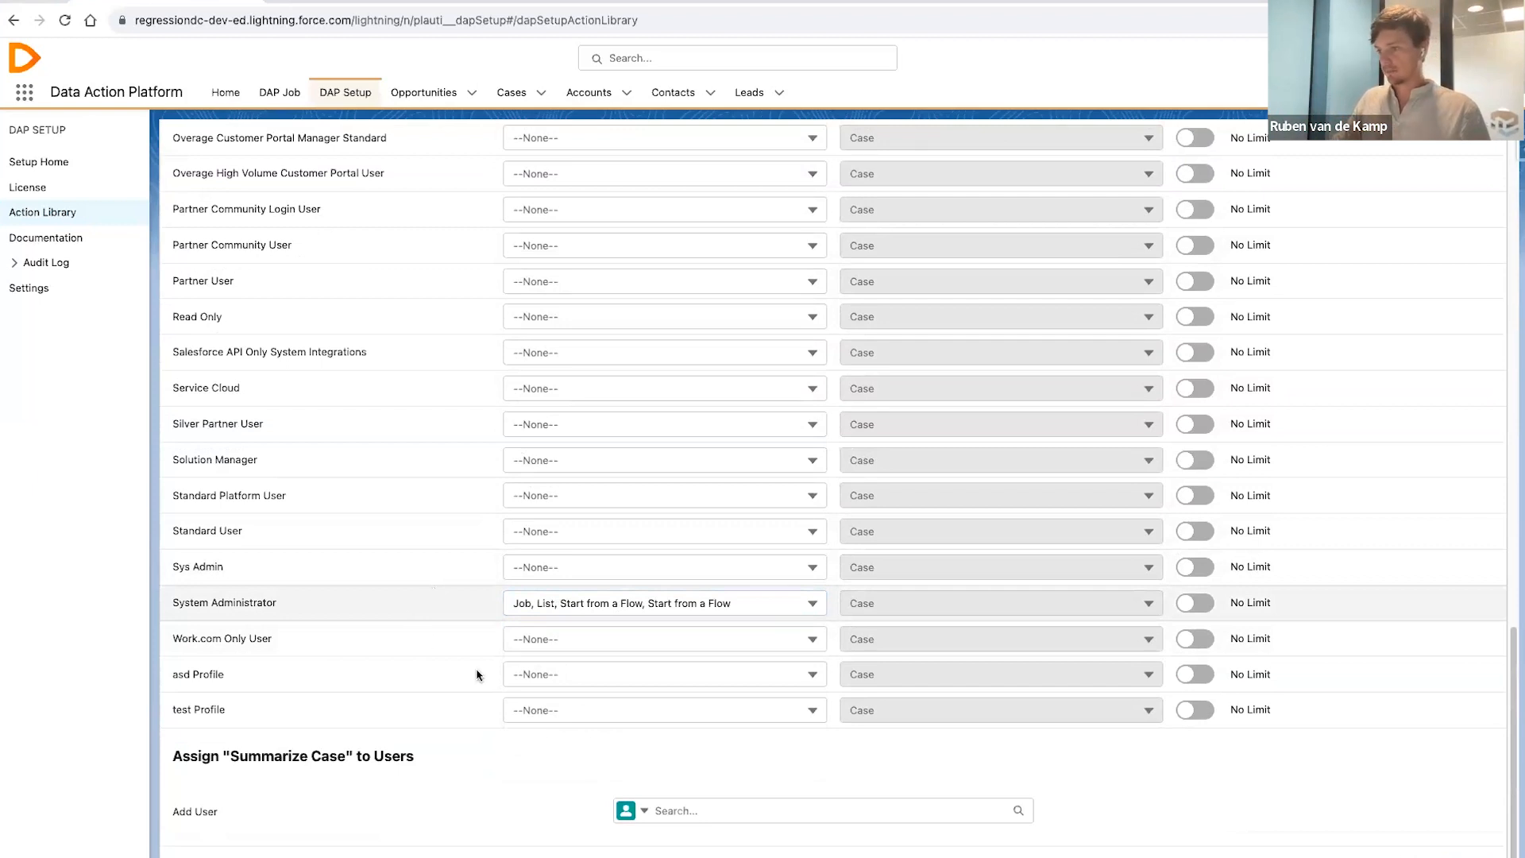
- Save the Summarize Case assignment without adding individual users and return to the Action Library
{"action": "left_click", "coordinate": [670, 809]}
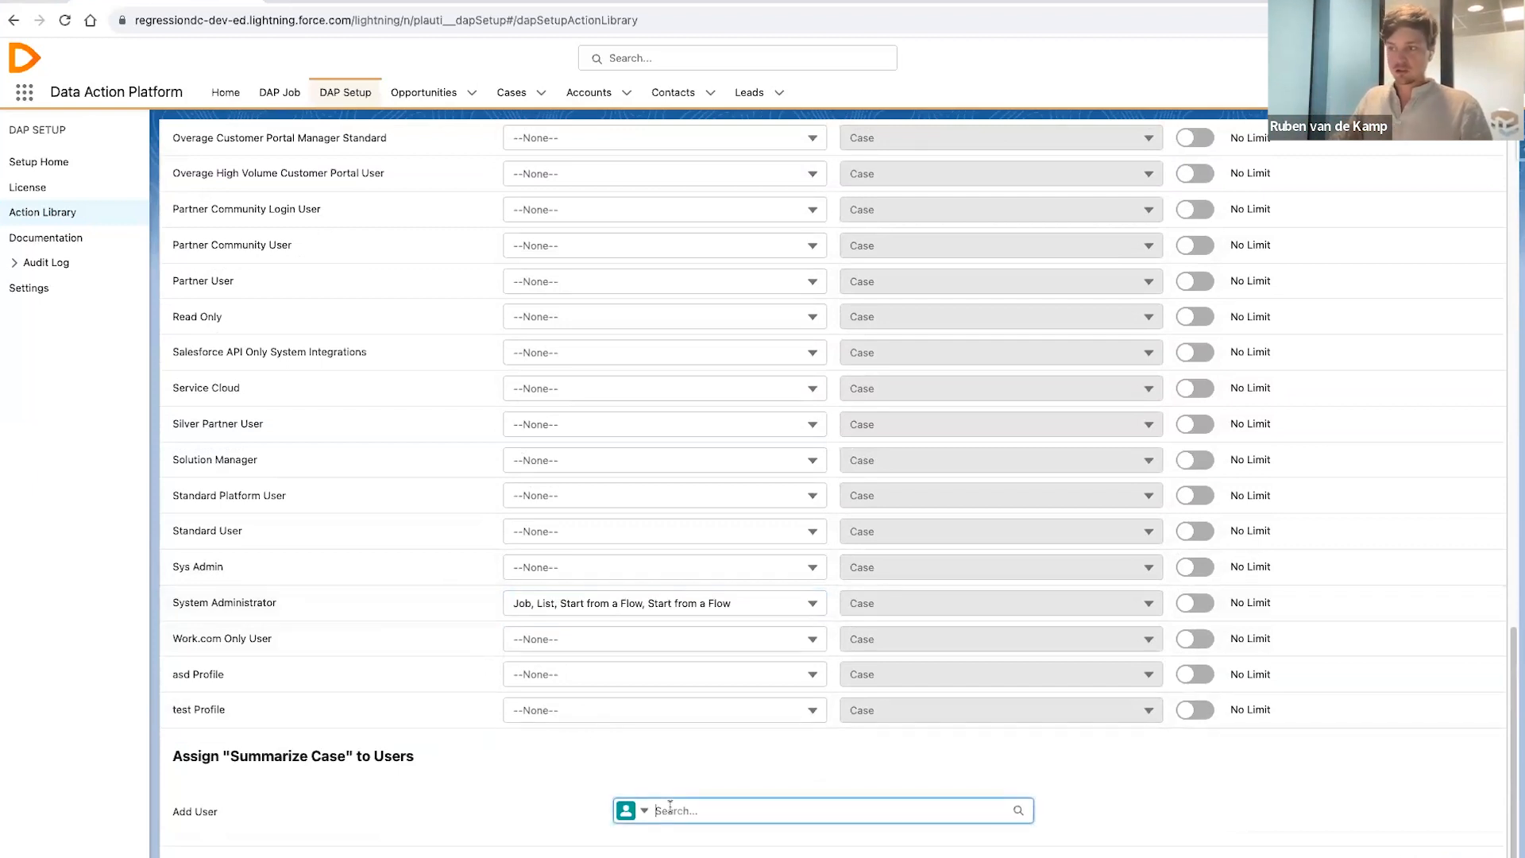
{"action": "left_click", "coordinate": [671, 779]}
{"action": "scroll", "coordinate": [671, 778], "scroll_direction": "down", "scroll_amount": 2}
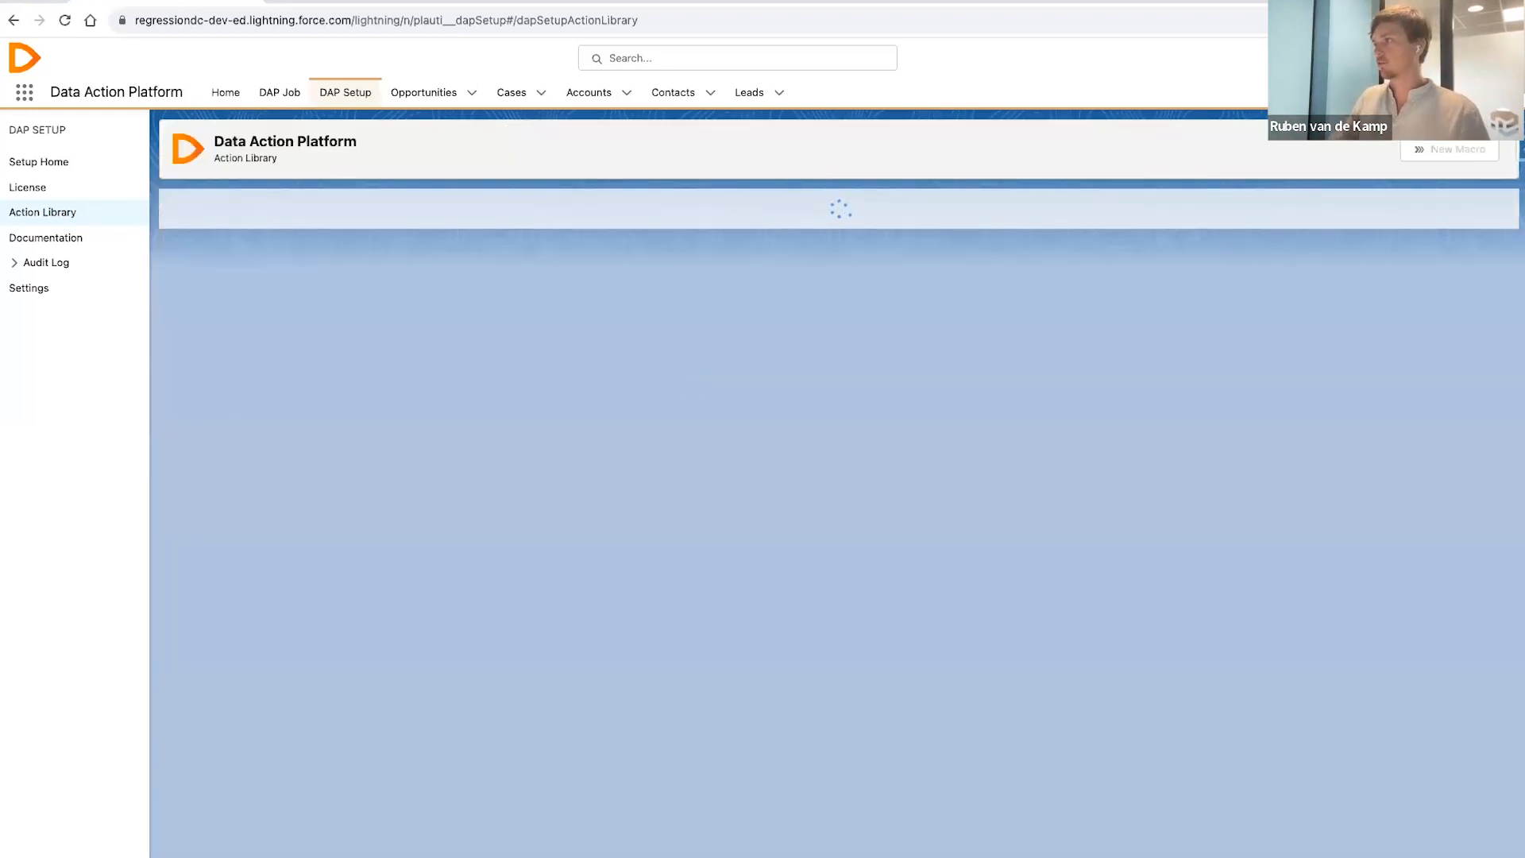
- Switch to Salesforce Setup and find the Flows page by searching for Flow
{"action": "left_click", "coordinate": [1446, 58]}
{"action": "left_click", "coordinate": [1385, 167]}
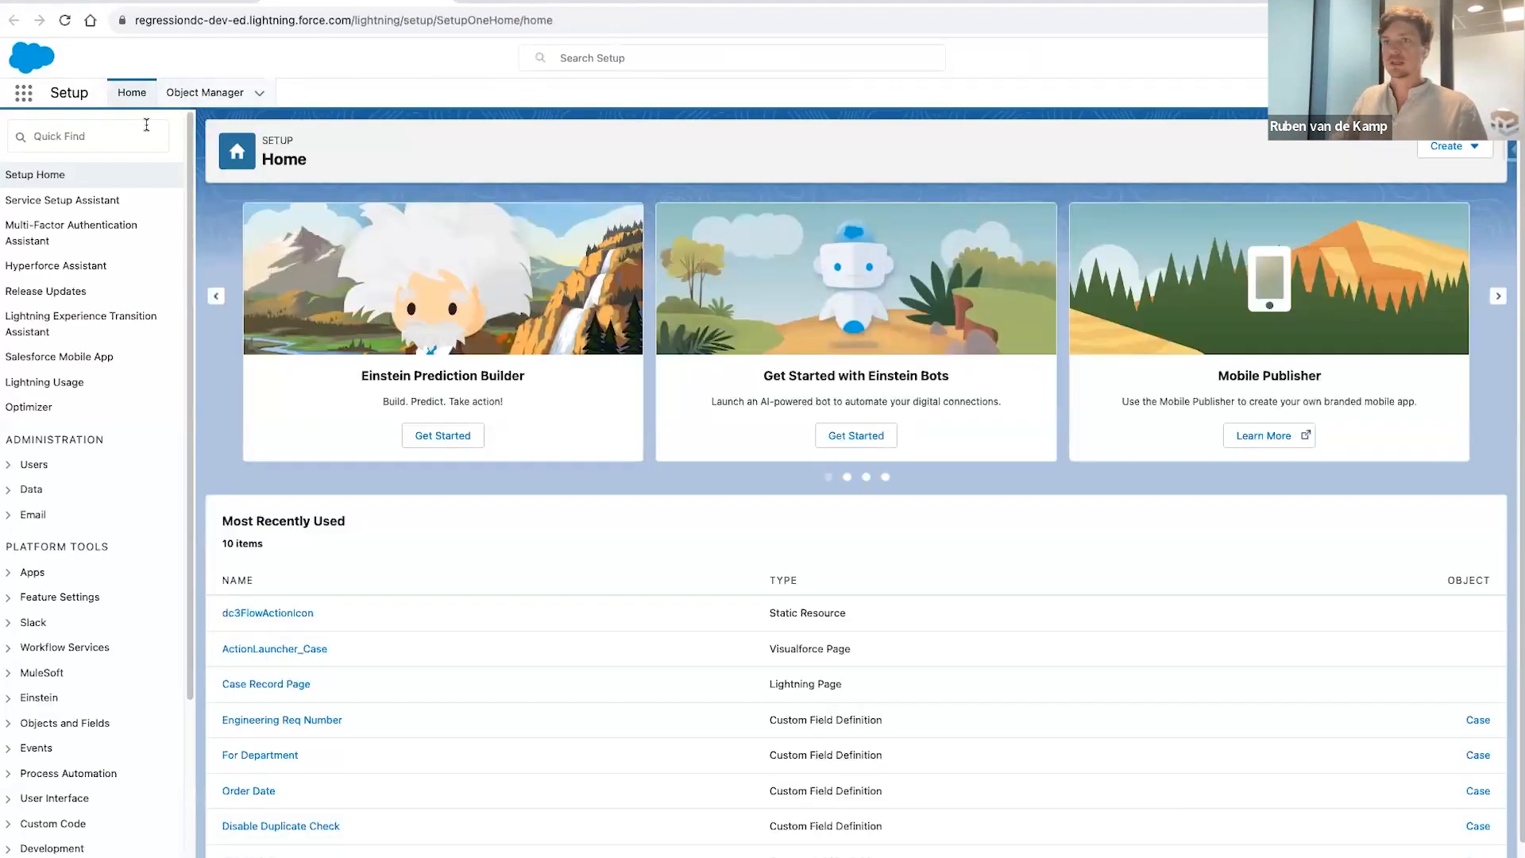
{"action": "left_click", "coordinate": [87, 136]}
{"action": "type", "text": "Flow"}
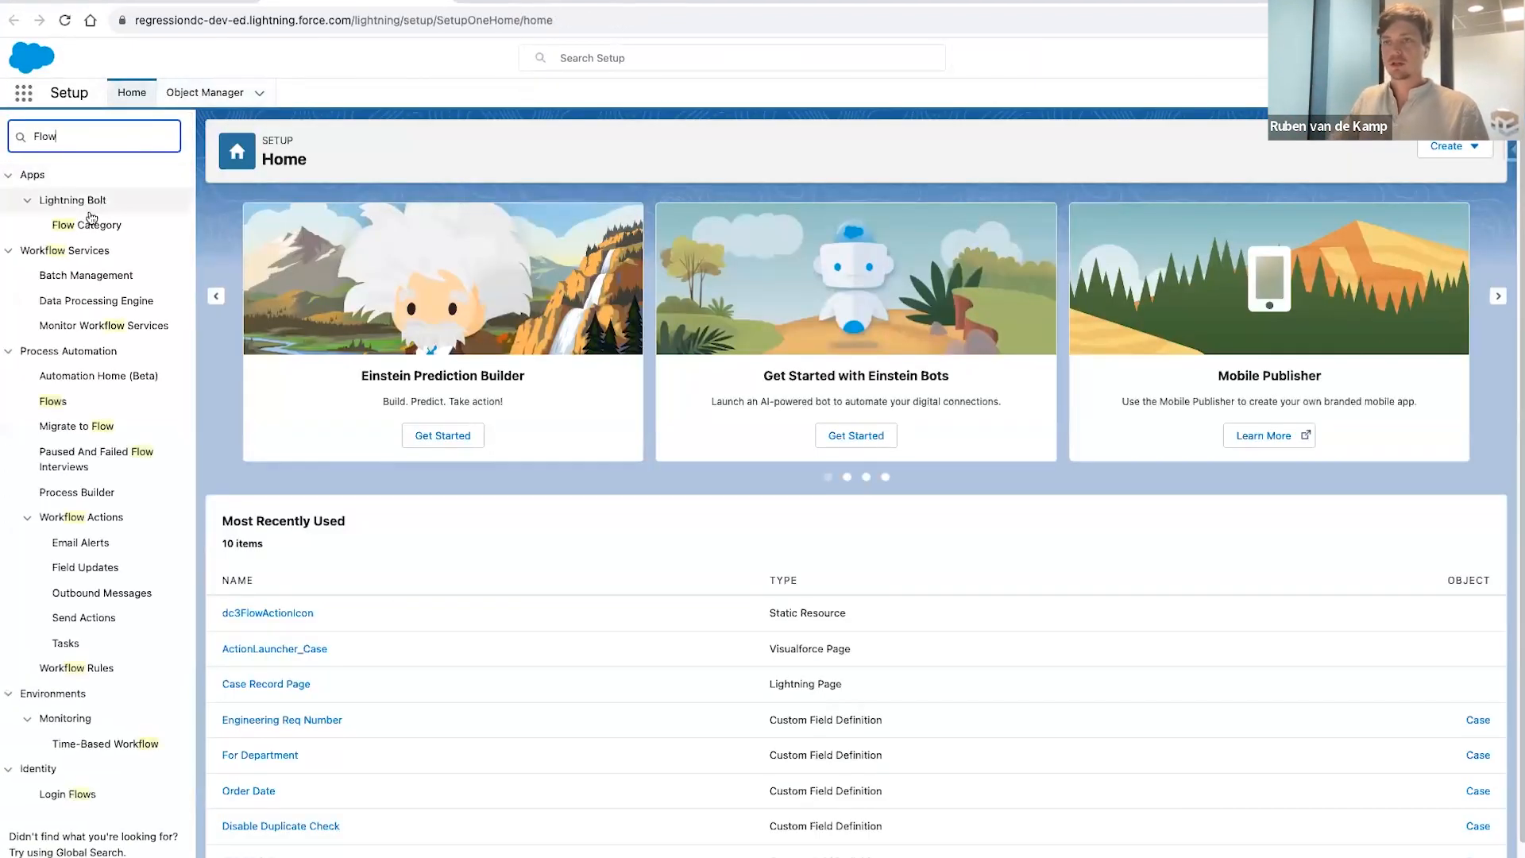
{"action": "left_click", "coordinate": [54, 402]}
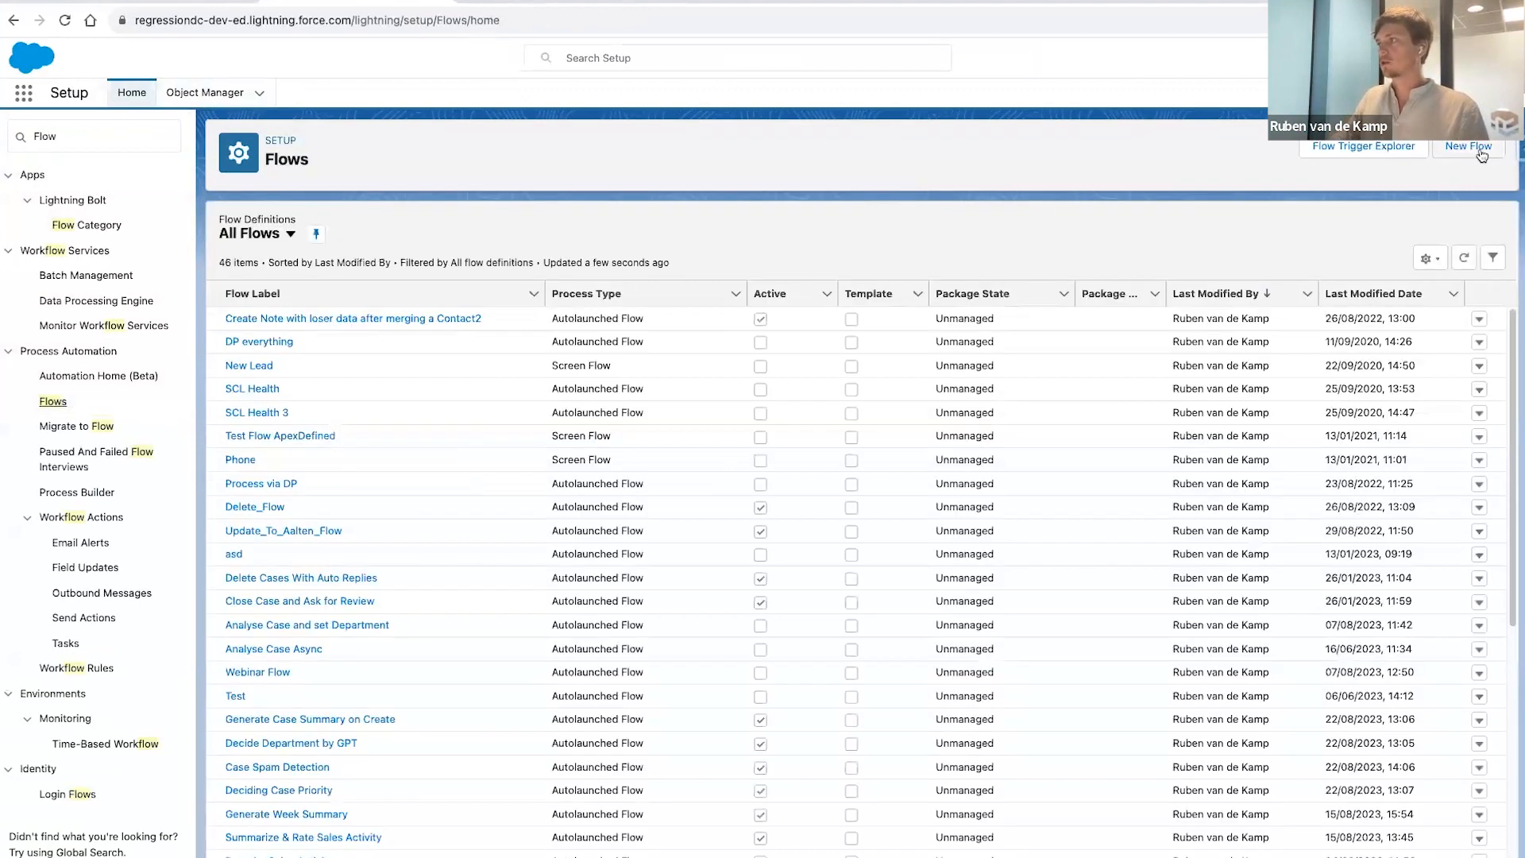
- Create a new Record-Triggered Flow
{"action": "left_click", "coordinate": [1474, 146]}
{"action": "left_click", "coordinate": [731, 384]}
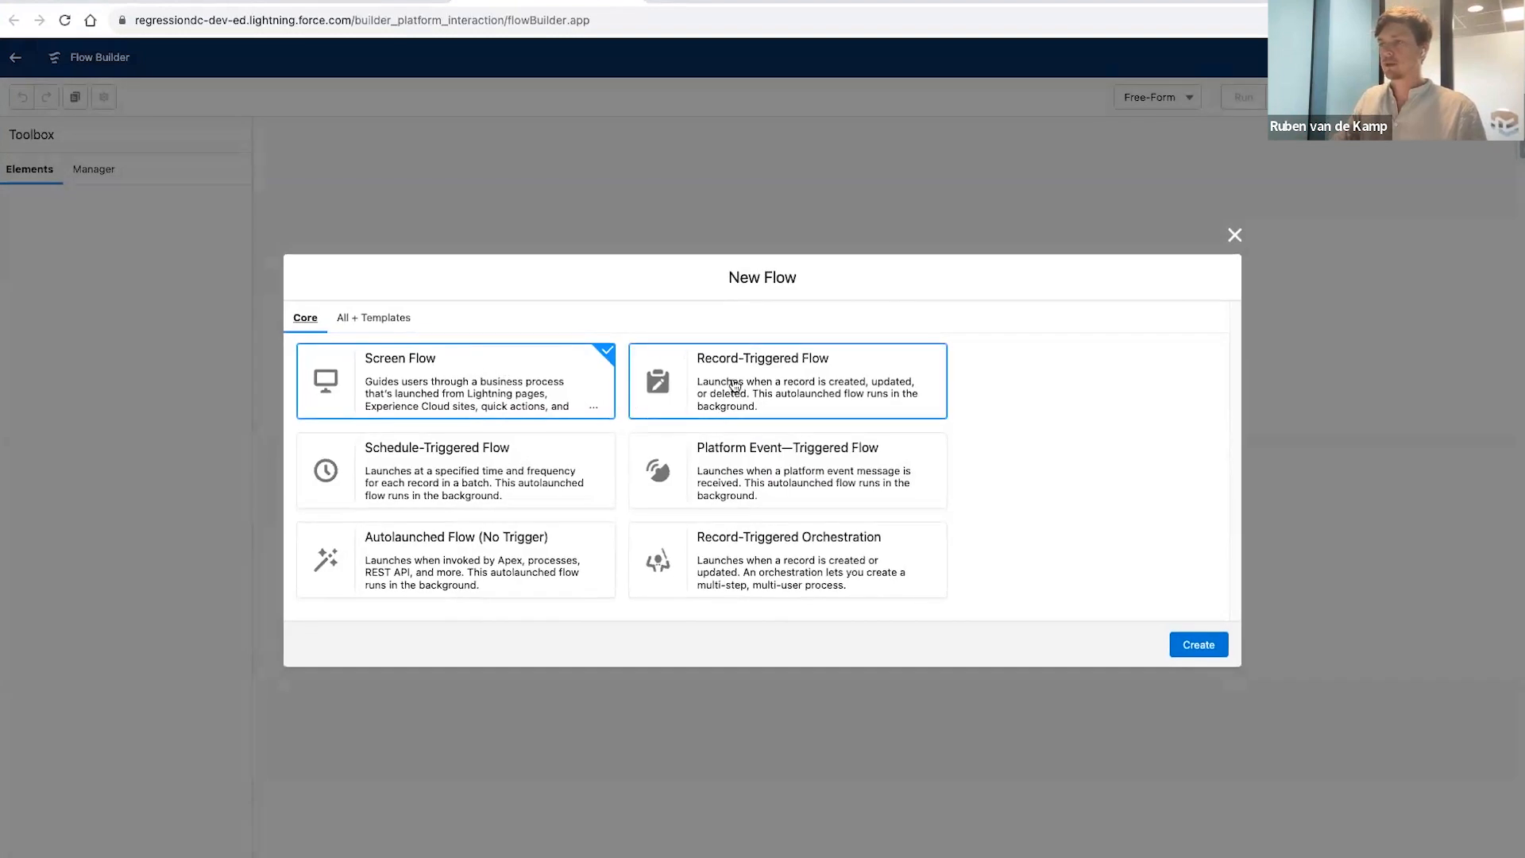
{"action": "left_click", "coordinate": [1198, 646]}
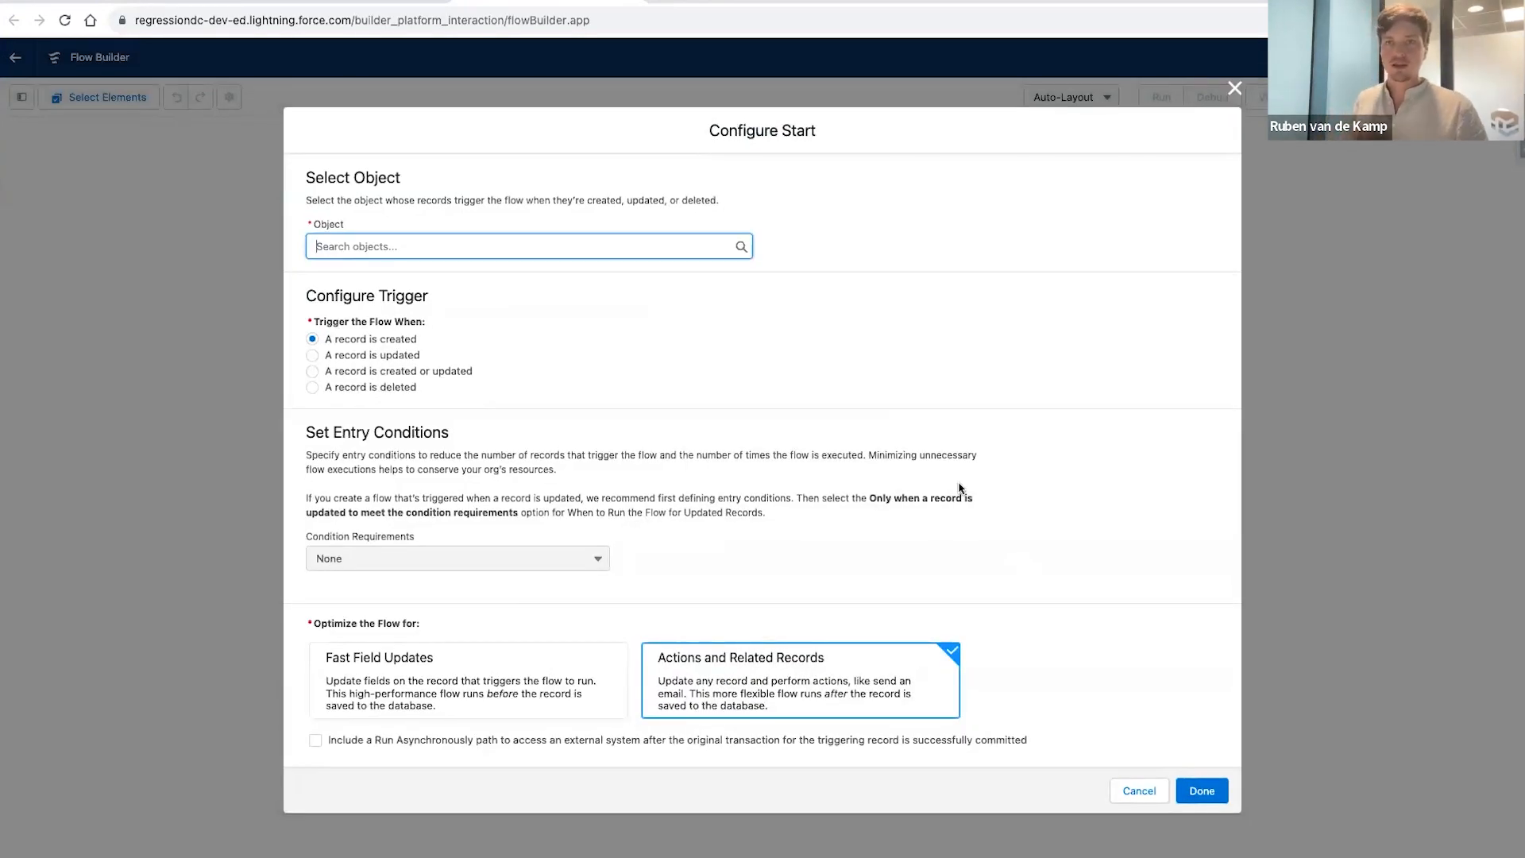
- Set the flow's triggering object to Case and include a Run Asynchronously path in its start configuration
{"action": "type", "text": "Case"}
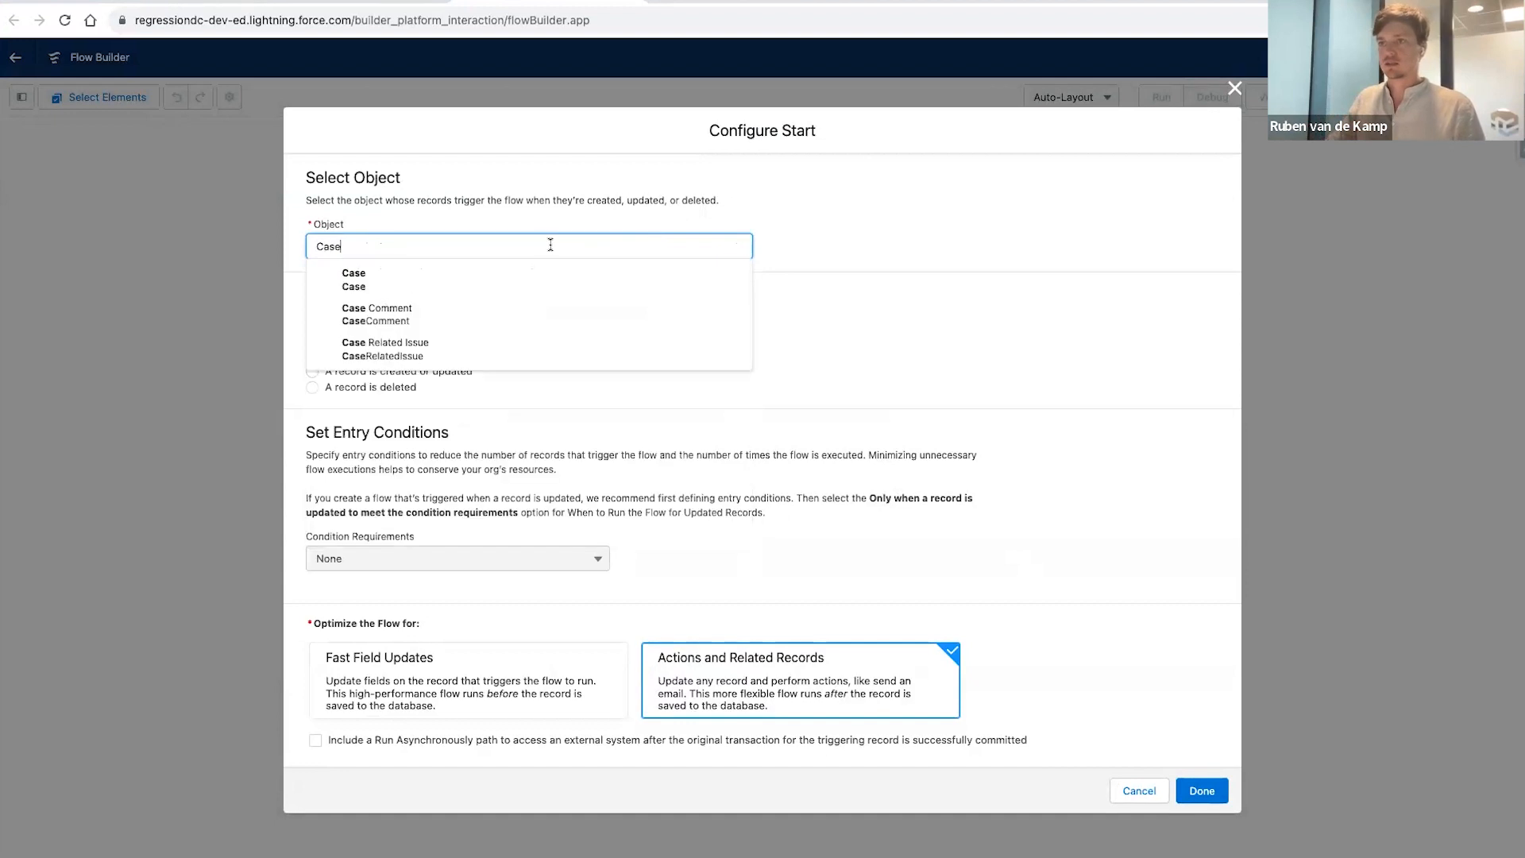
{"action": "left_click", "coordinate": [377, 277]}
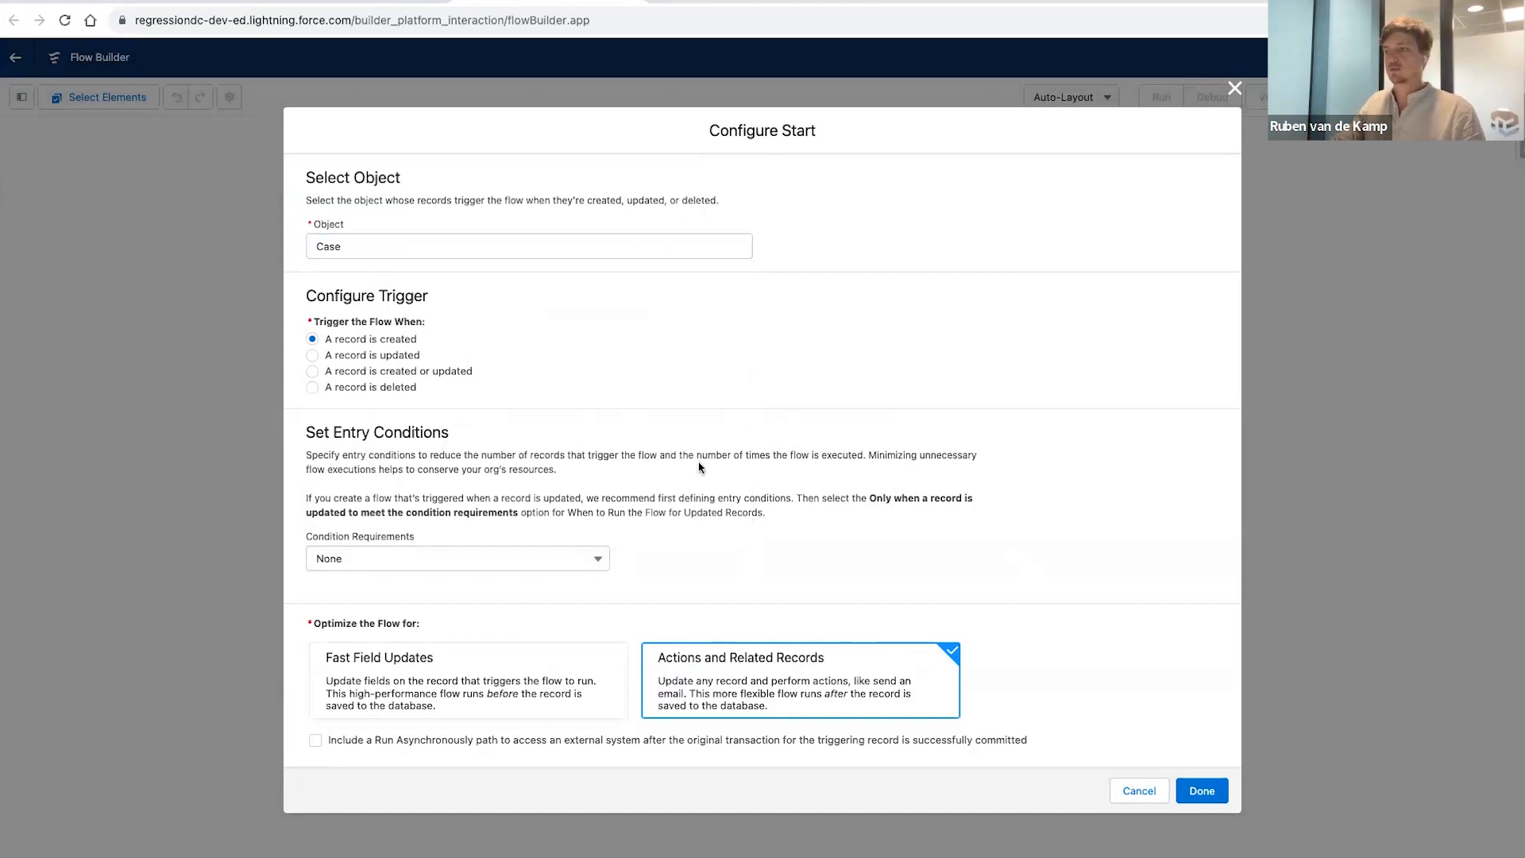
{"action": "left_click", "coordinate": [315, 740]}
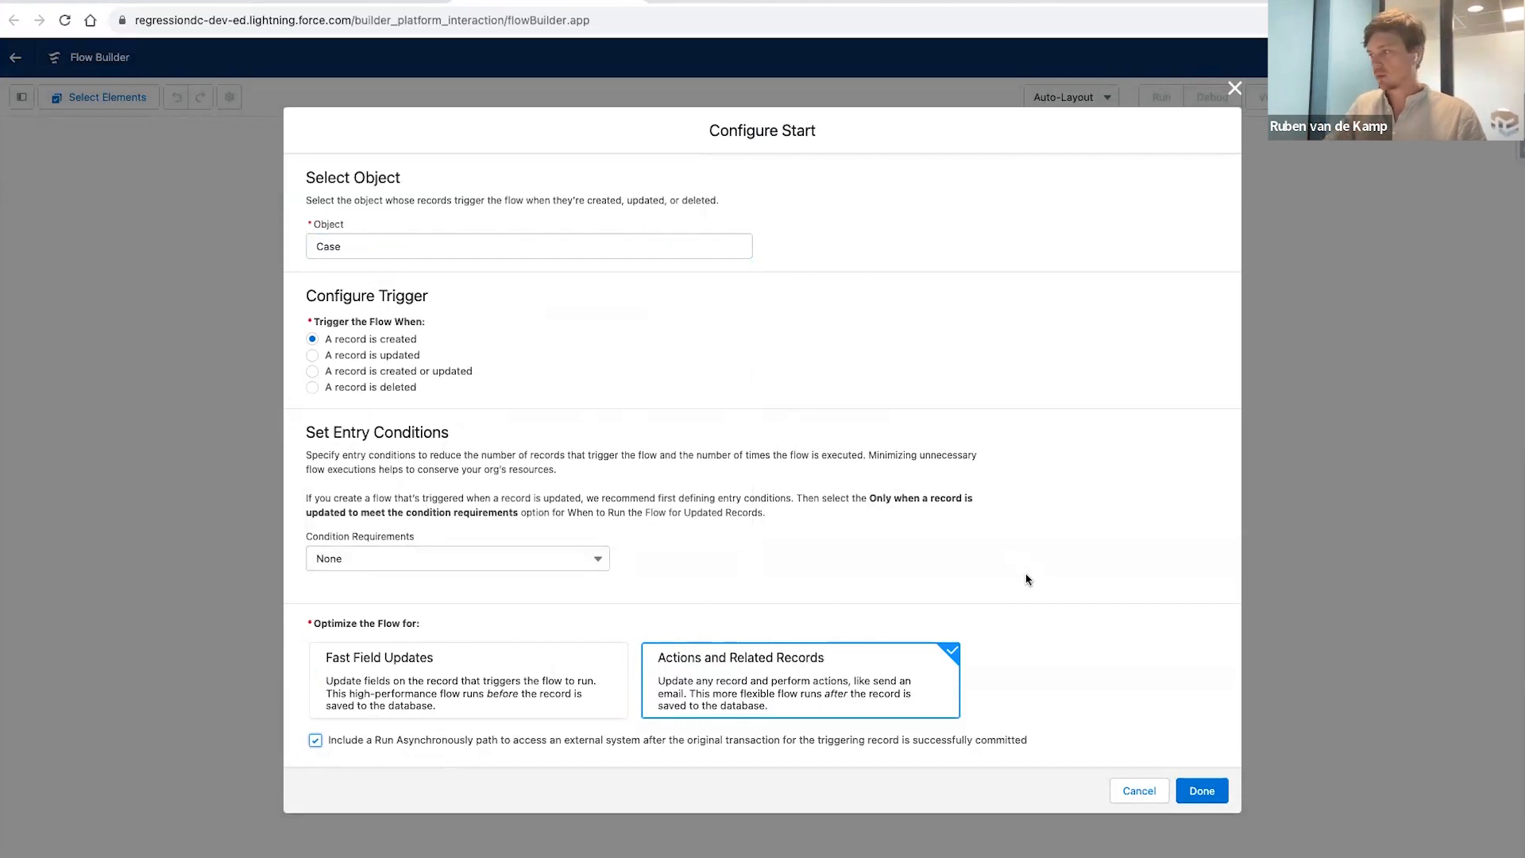
{"action": "left_click", "coordinate": [1207, 786]}
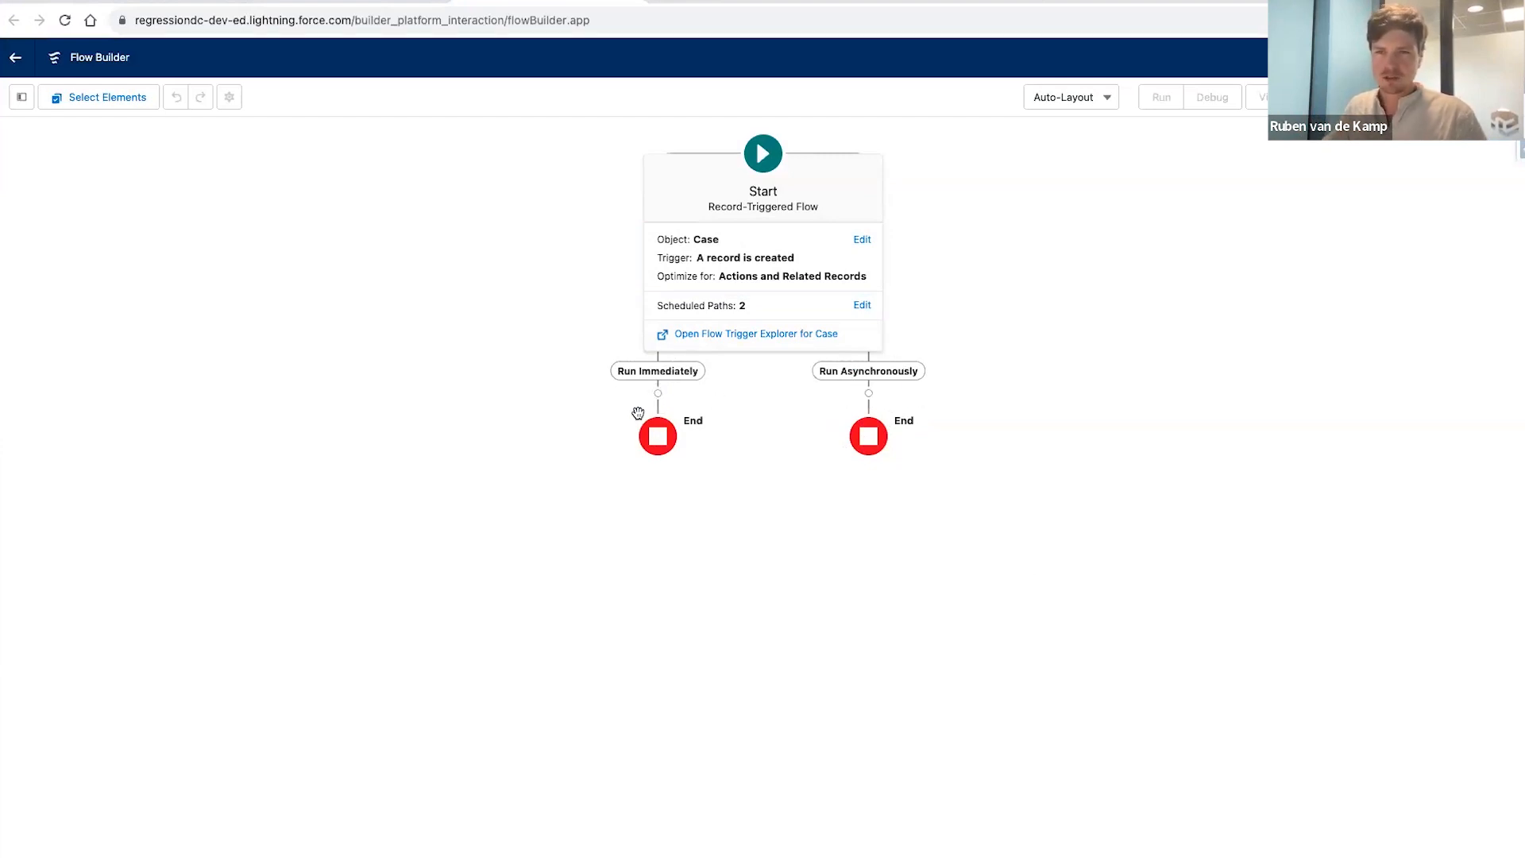
- Add an Update Triggering Record element labelled Update Dumb Checkbox to the Run Immediately path
{"action": "left_click", "coordinate": [613, 559]}
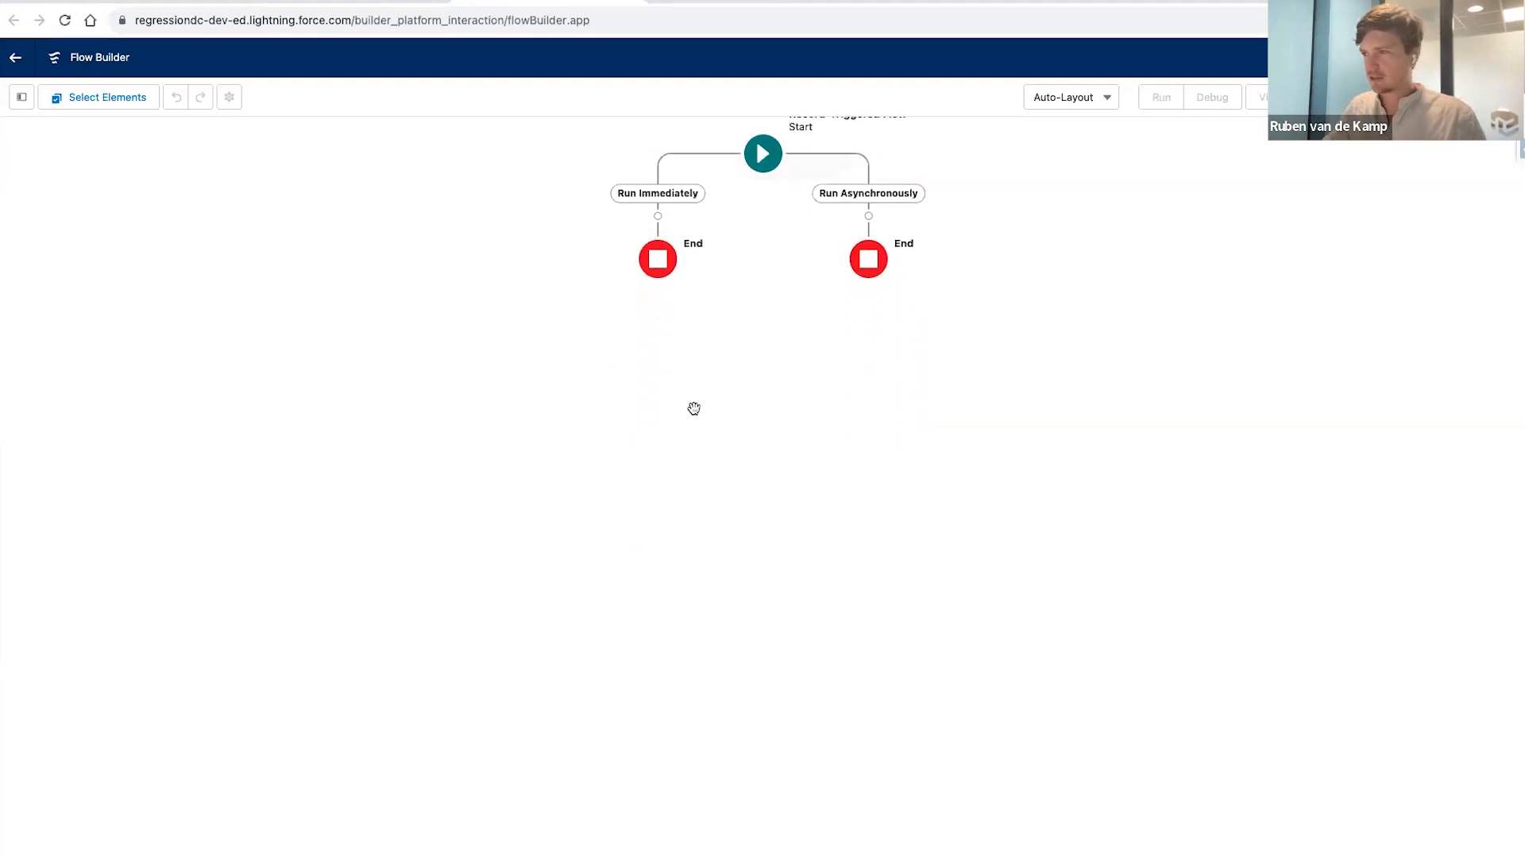
{"action": "left_click_drag", "start_coordinate": [701, 392], "coordinate": [689, 593]}
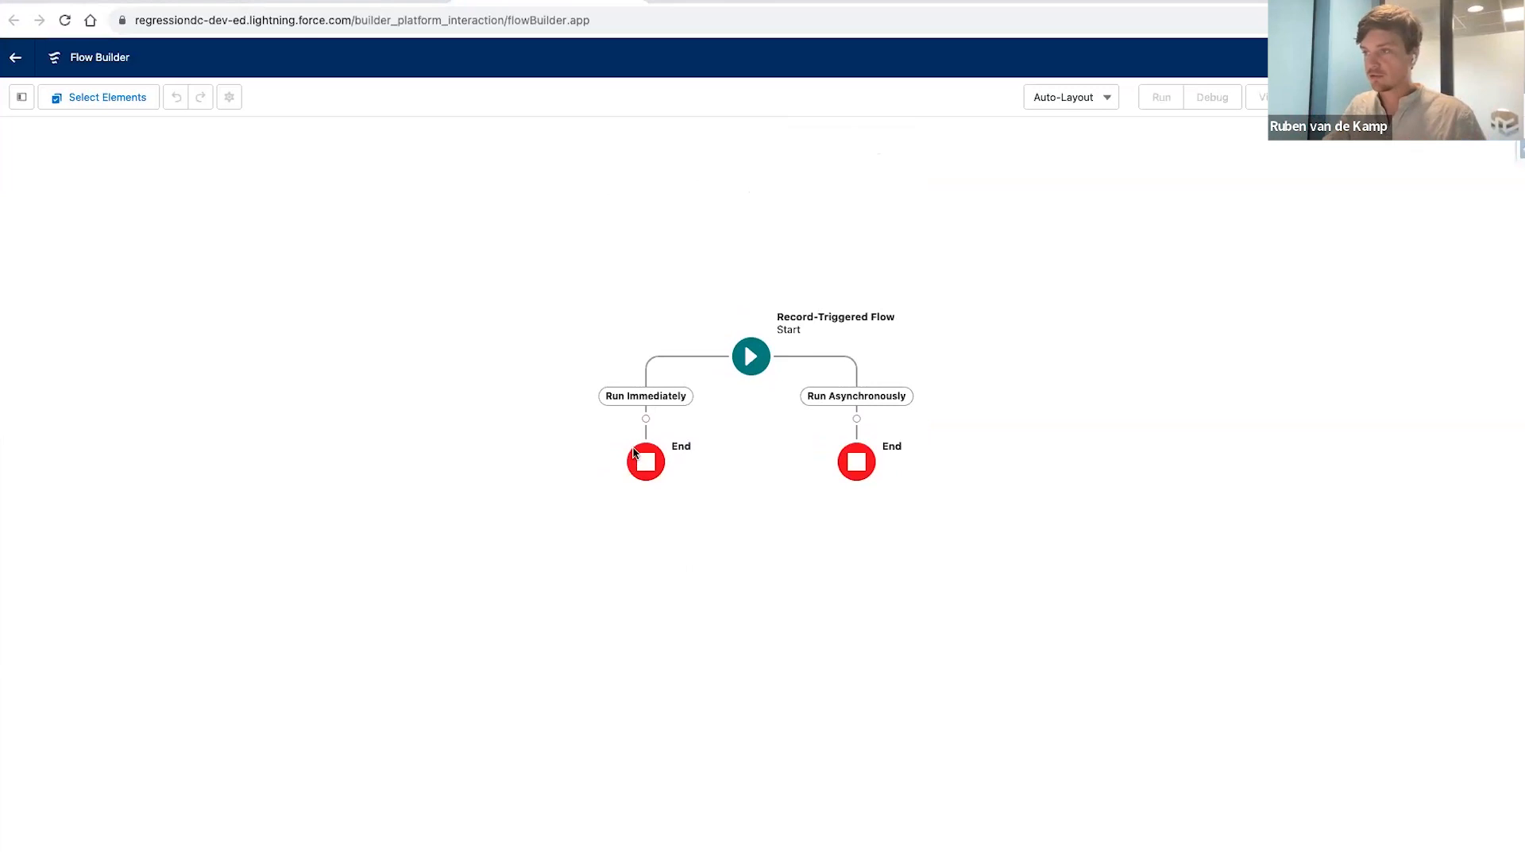
{"action": "left_click", "coordinate": [646, 419]}
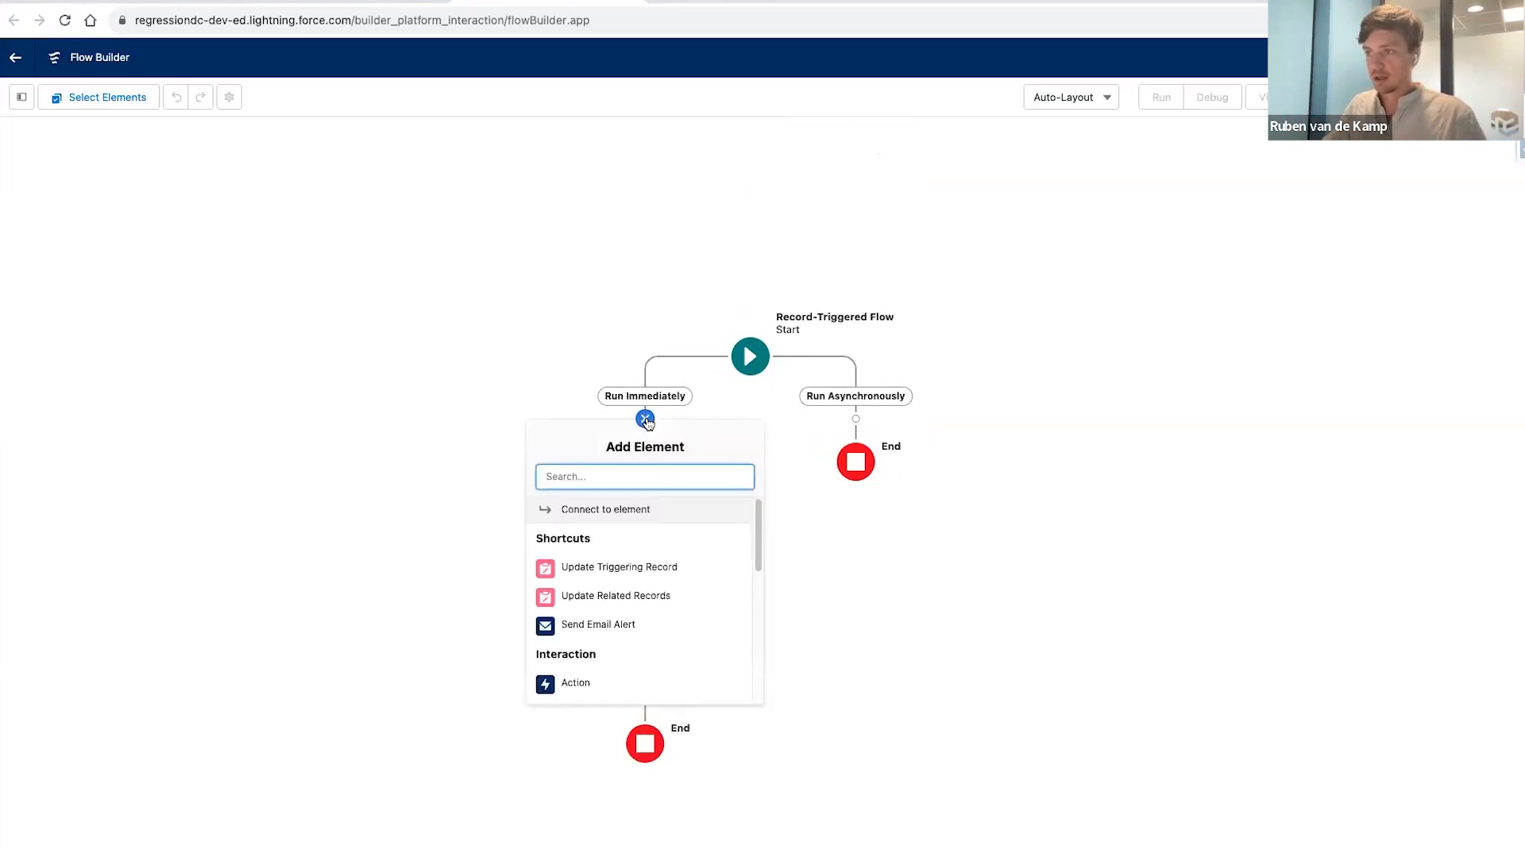
{"action": "left_click", "coordinate": [626, 570]}
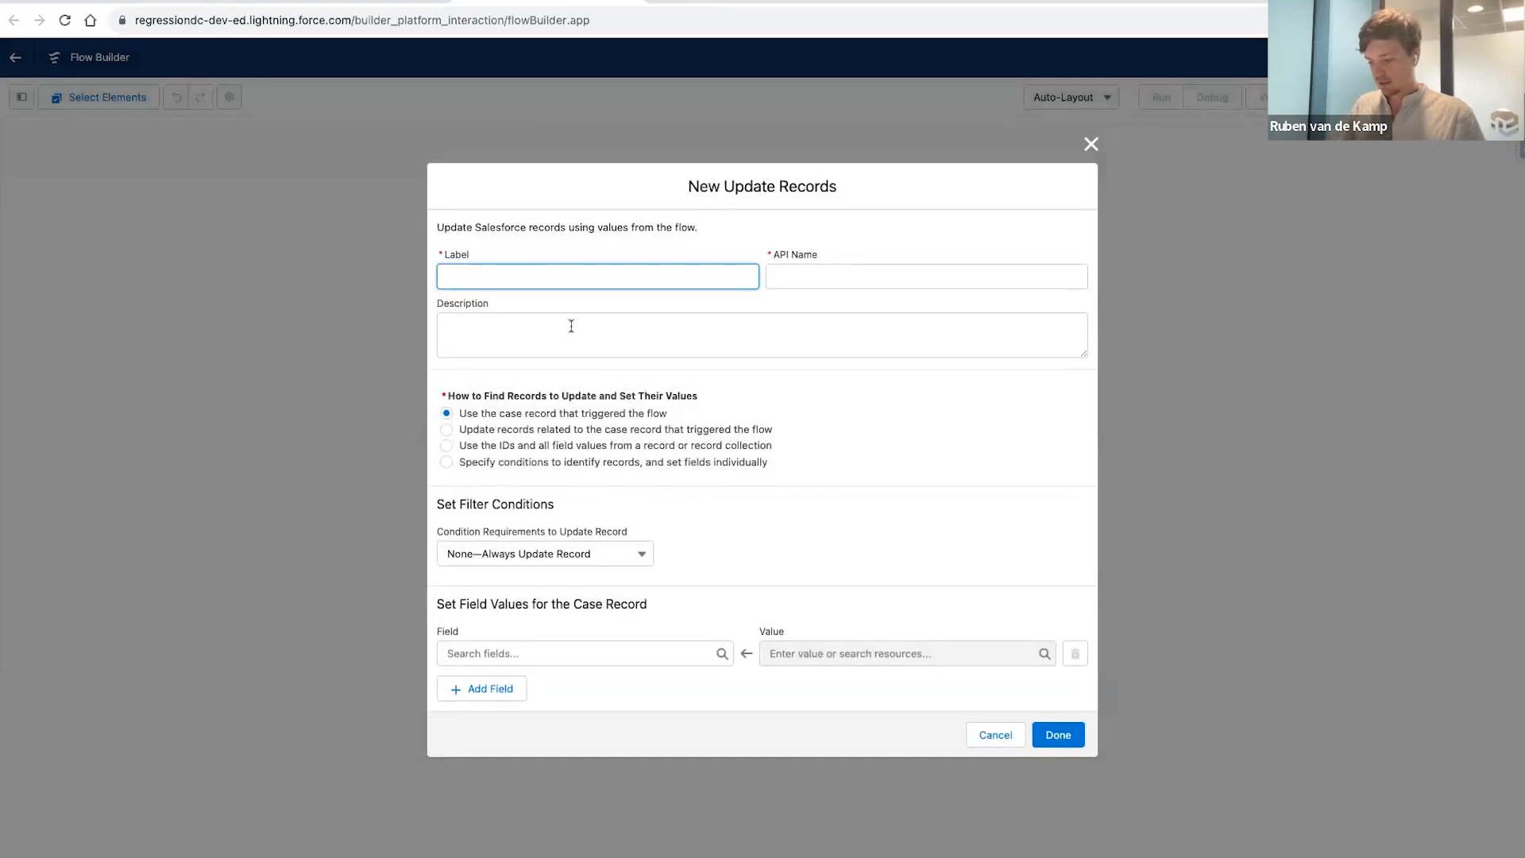
{"action": "type", "text": "Update Dumb Checkbox"}
{"action": "left_click", "coordinate": [804, 369]}
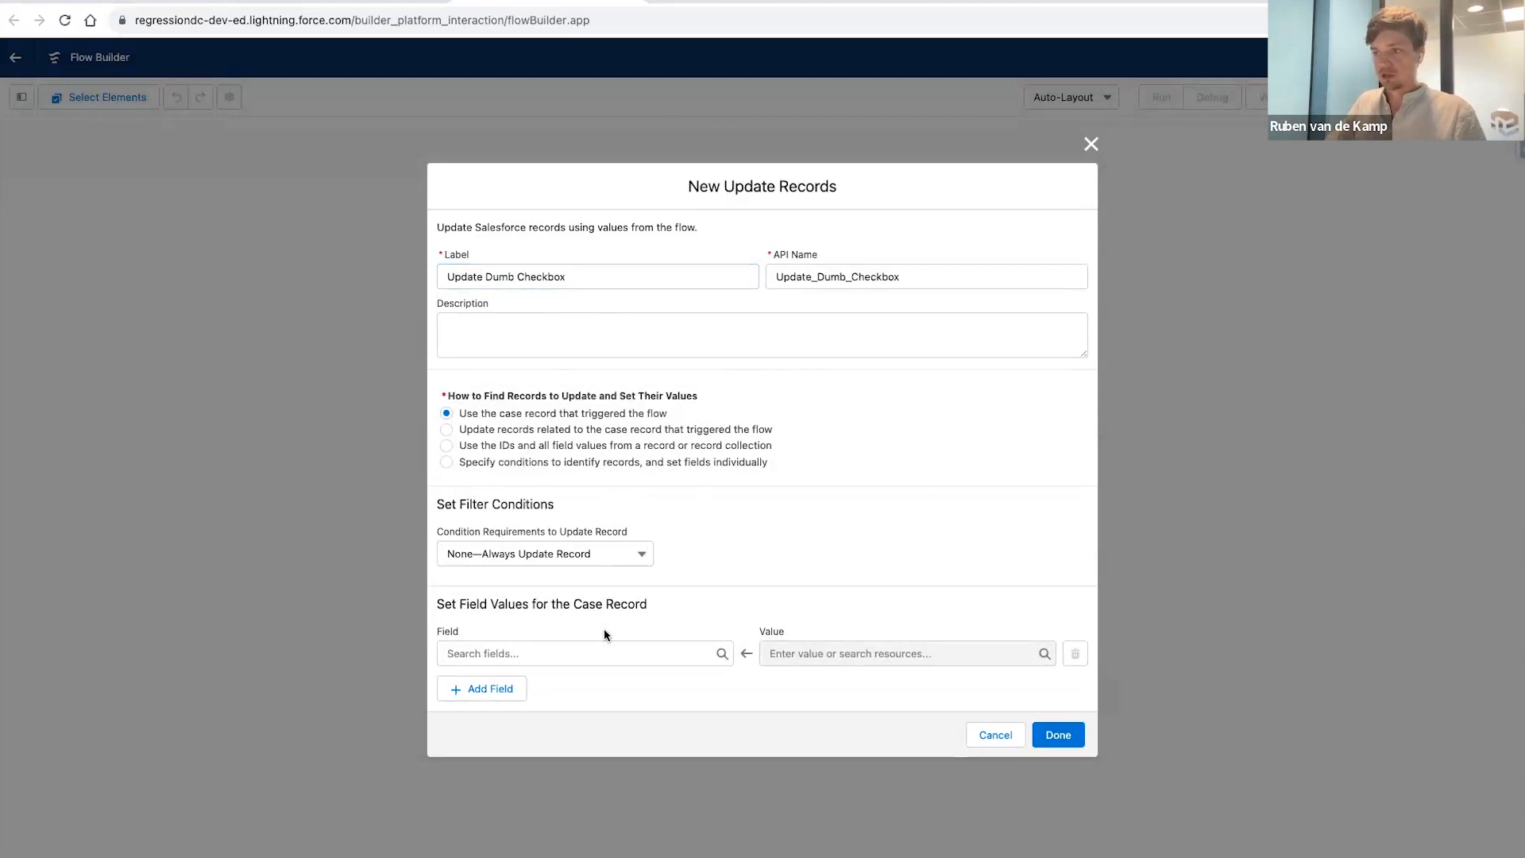
- Set the case record's Dumb_Checkbox__c field to {!$GlobalConstant.False} and finish the Update Records element
{"action": "left_click", "coordinate": [608, 653]}
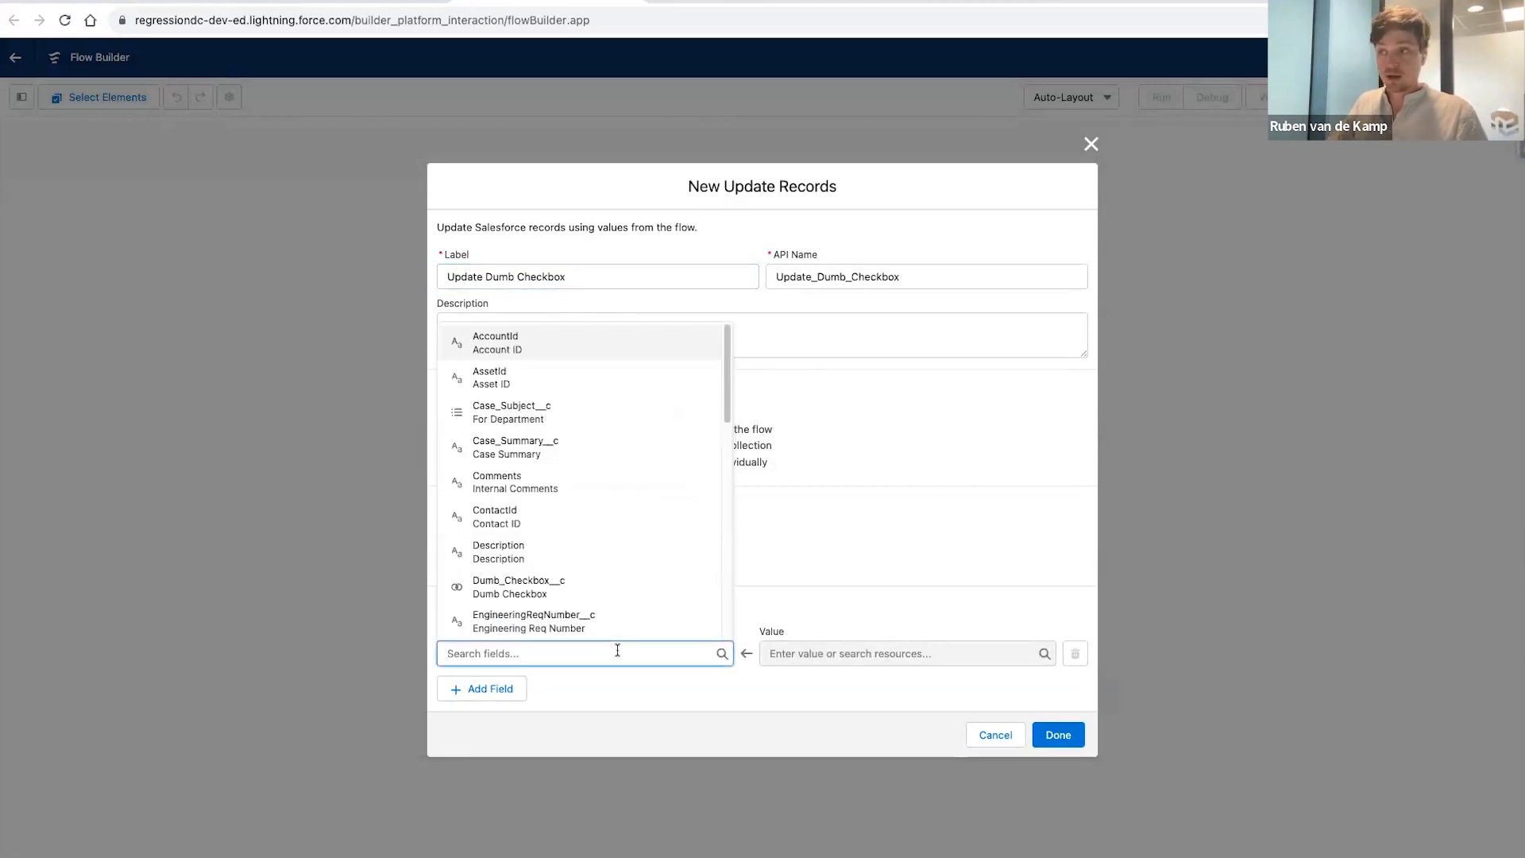
{"action": "left_click", "coordinate": [543, 588]}
{"action": "left_click", "coordinate": [888, 652]}
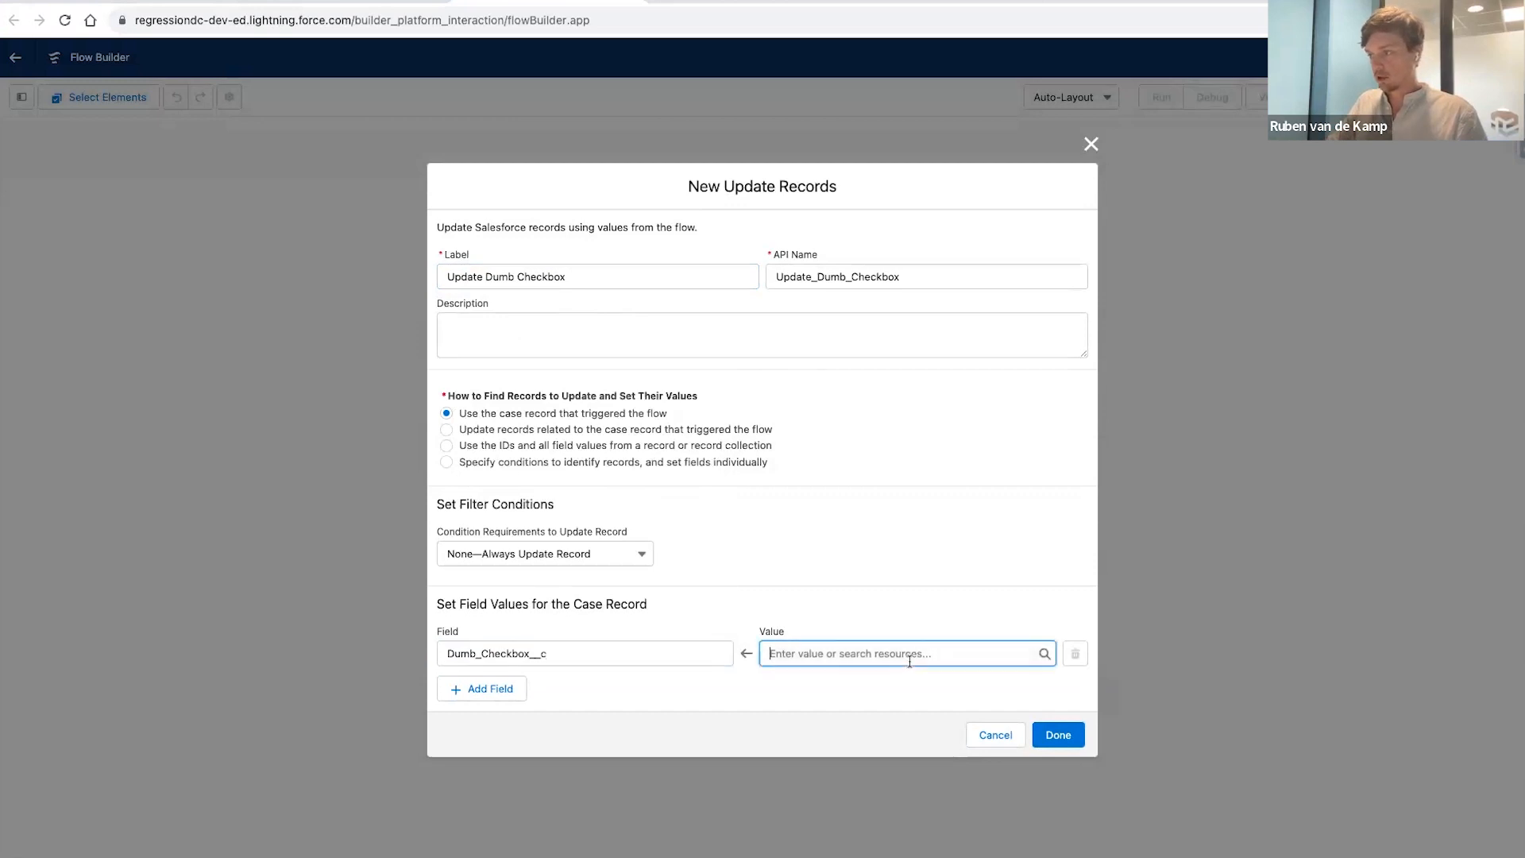
{"action": "left_click", "coordinate": [892, 401]}
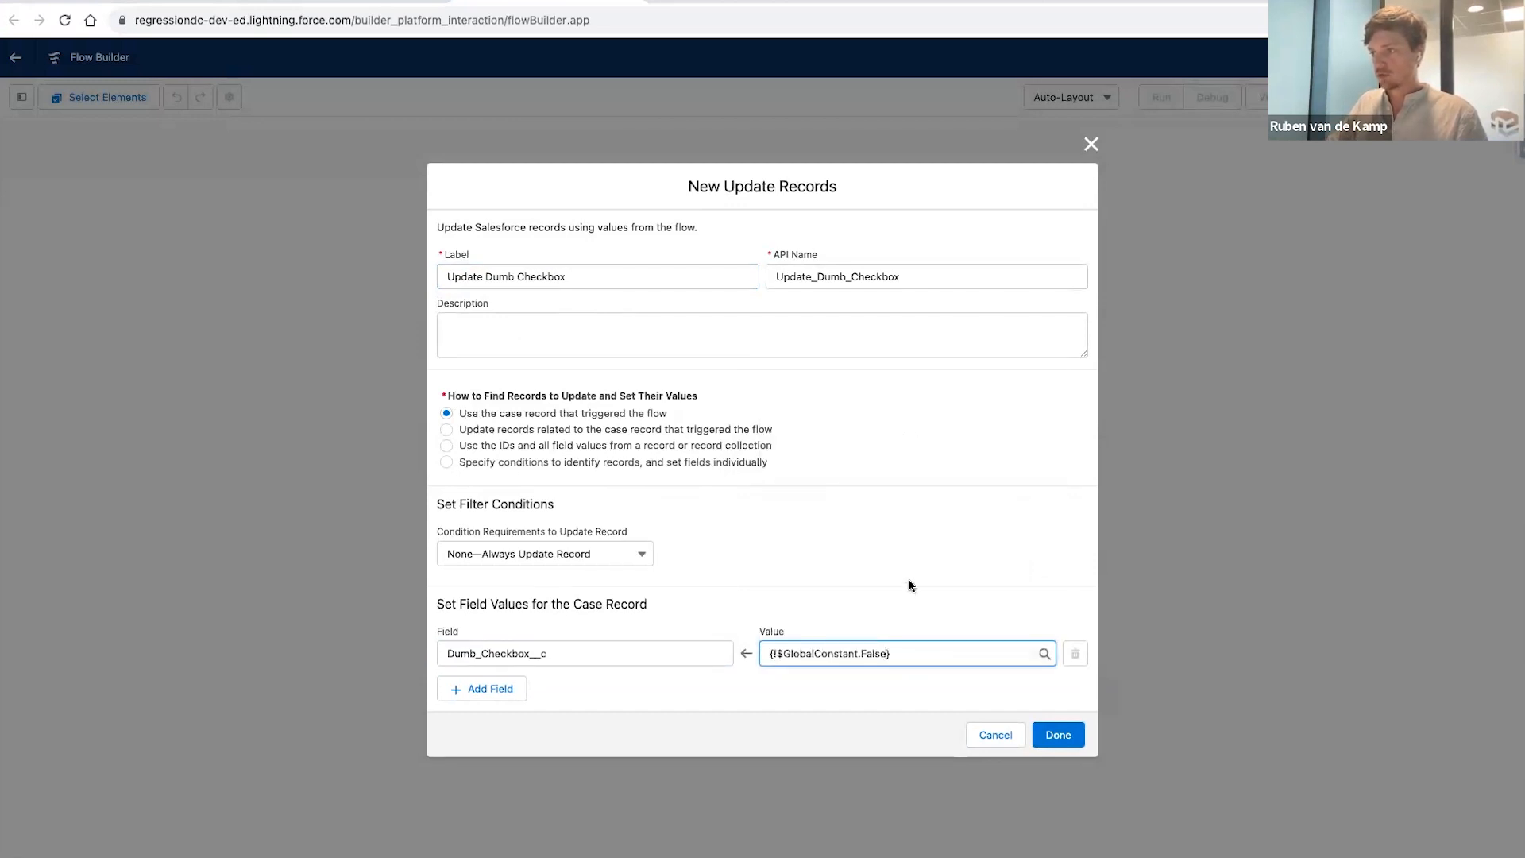
{"action": "left_click", "coordinate": [1053, 734]}
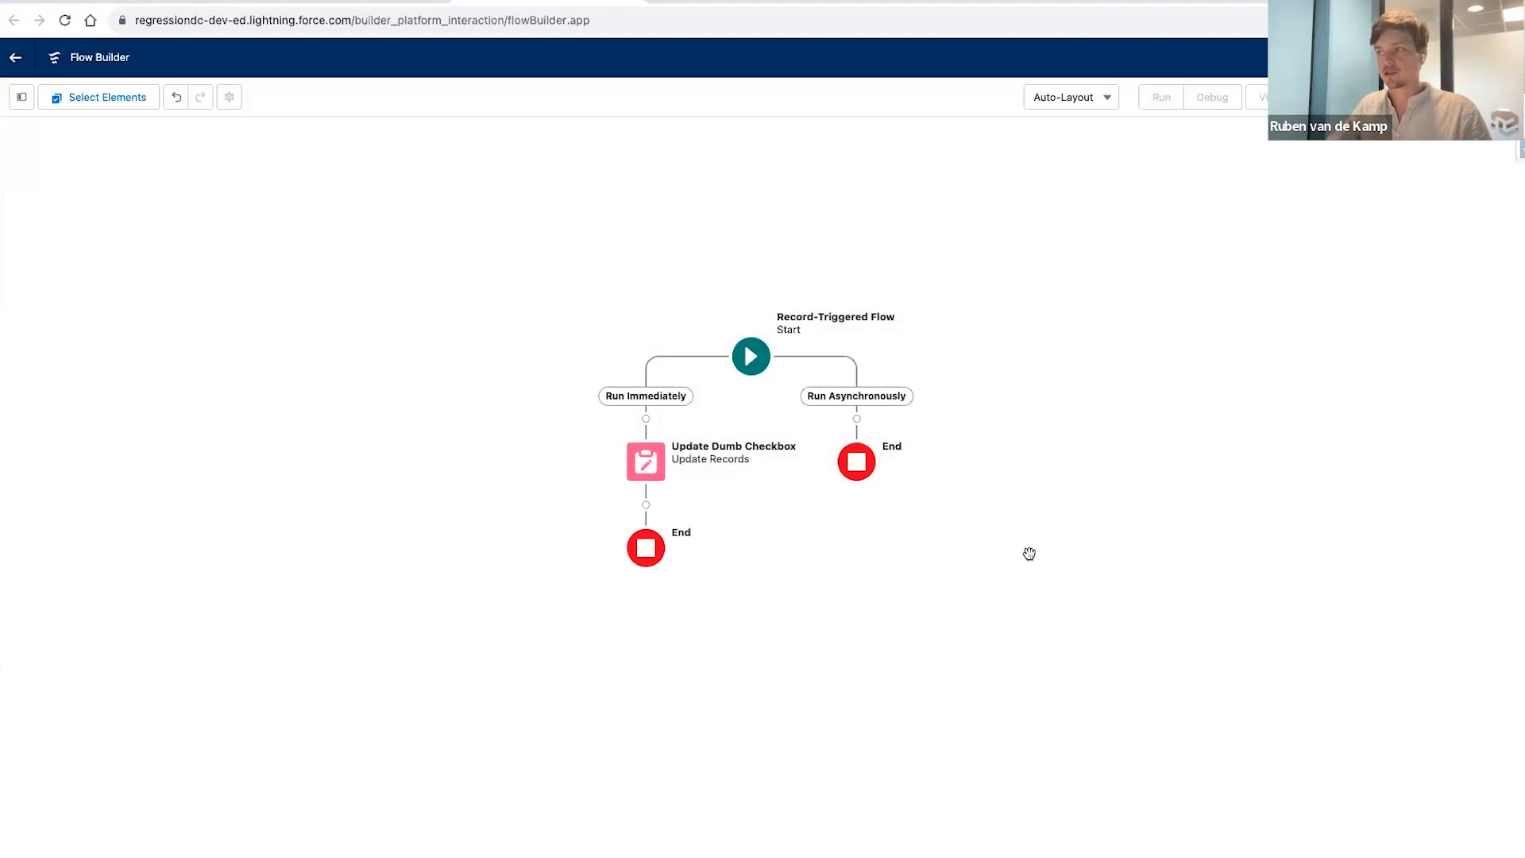
- Add an action to the Run Asynchronously path using "DAP - Start a macro with a single record"
{"action": "left_click", "coordinate": [855, 419]}
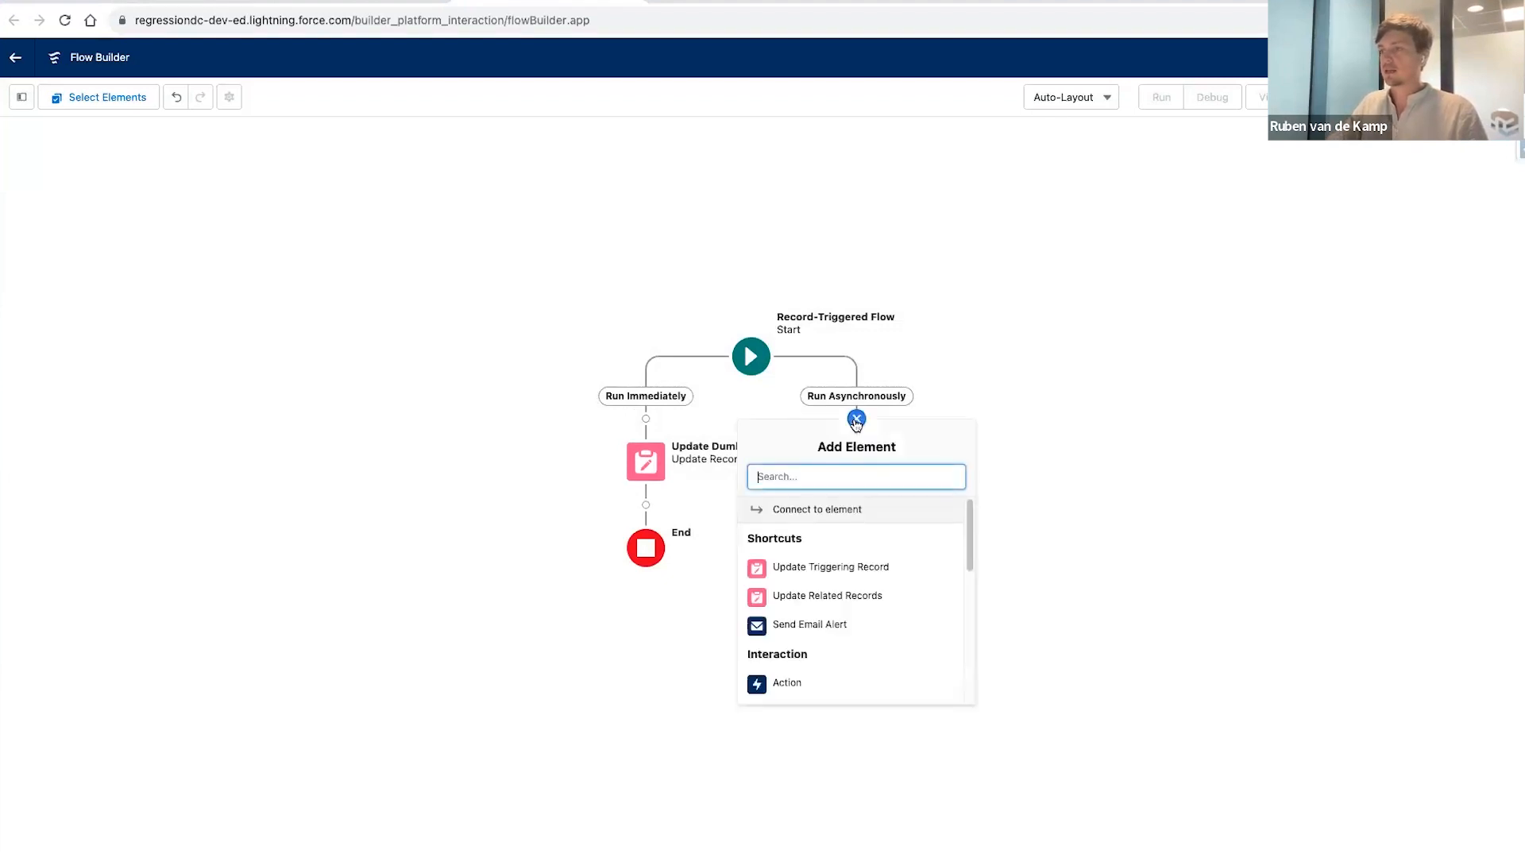
{"action": "left_click", "coordinate": [803, 686]}
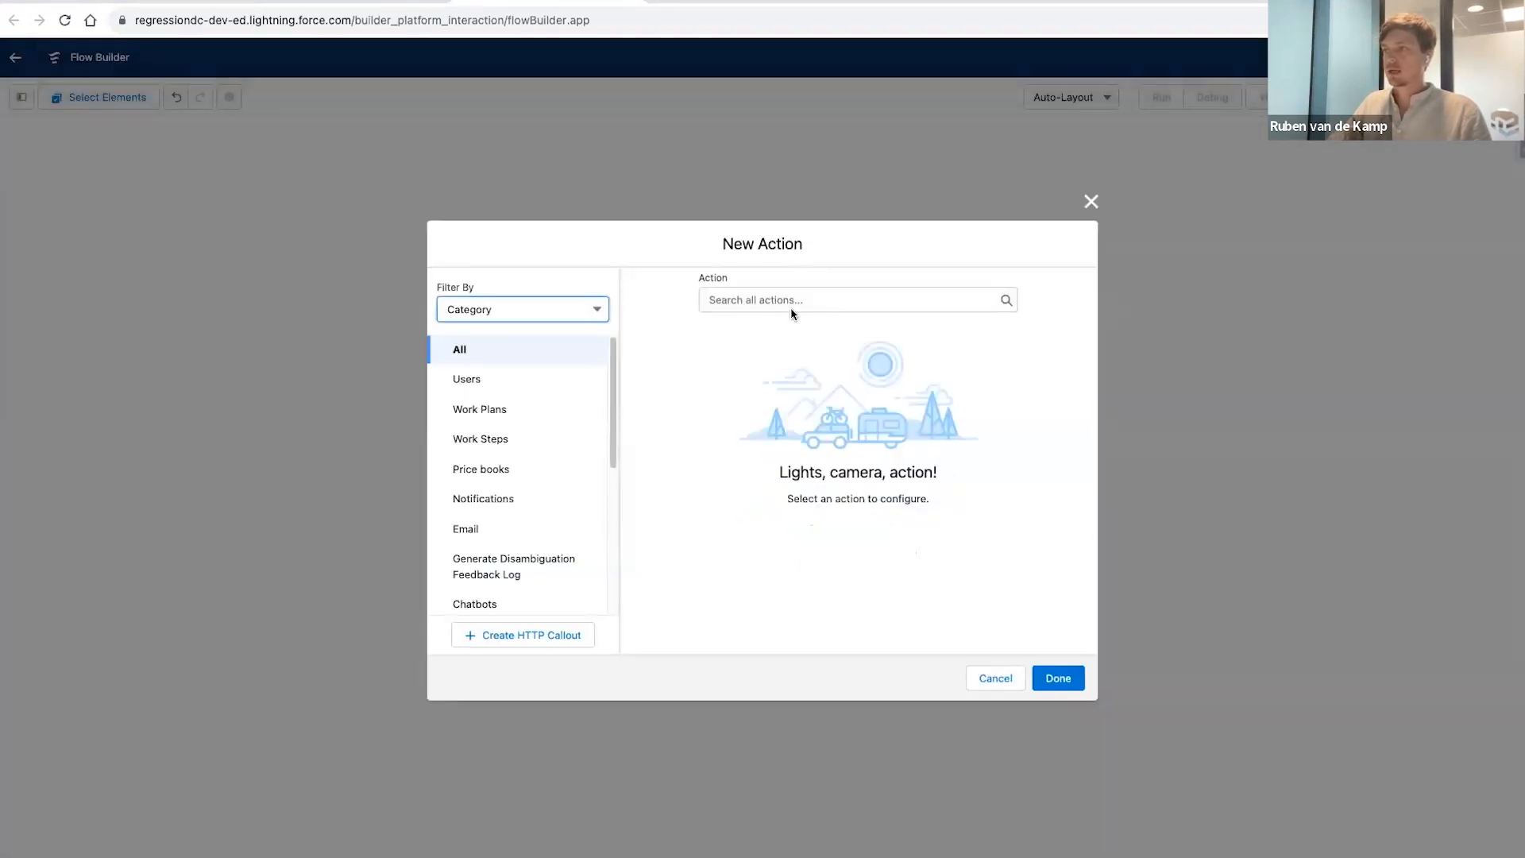
{"action": "left_click", "coordinate": [796, 300]}
{"action": "type", "text": "DAP"}
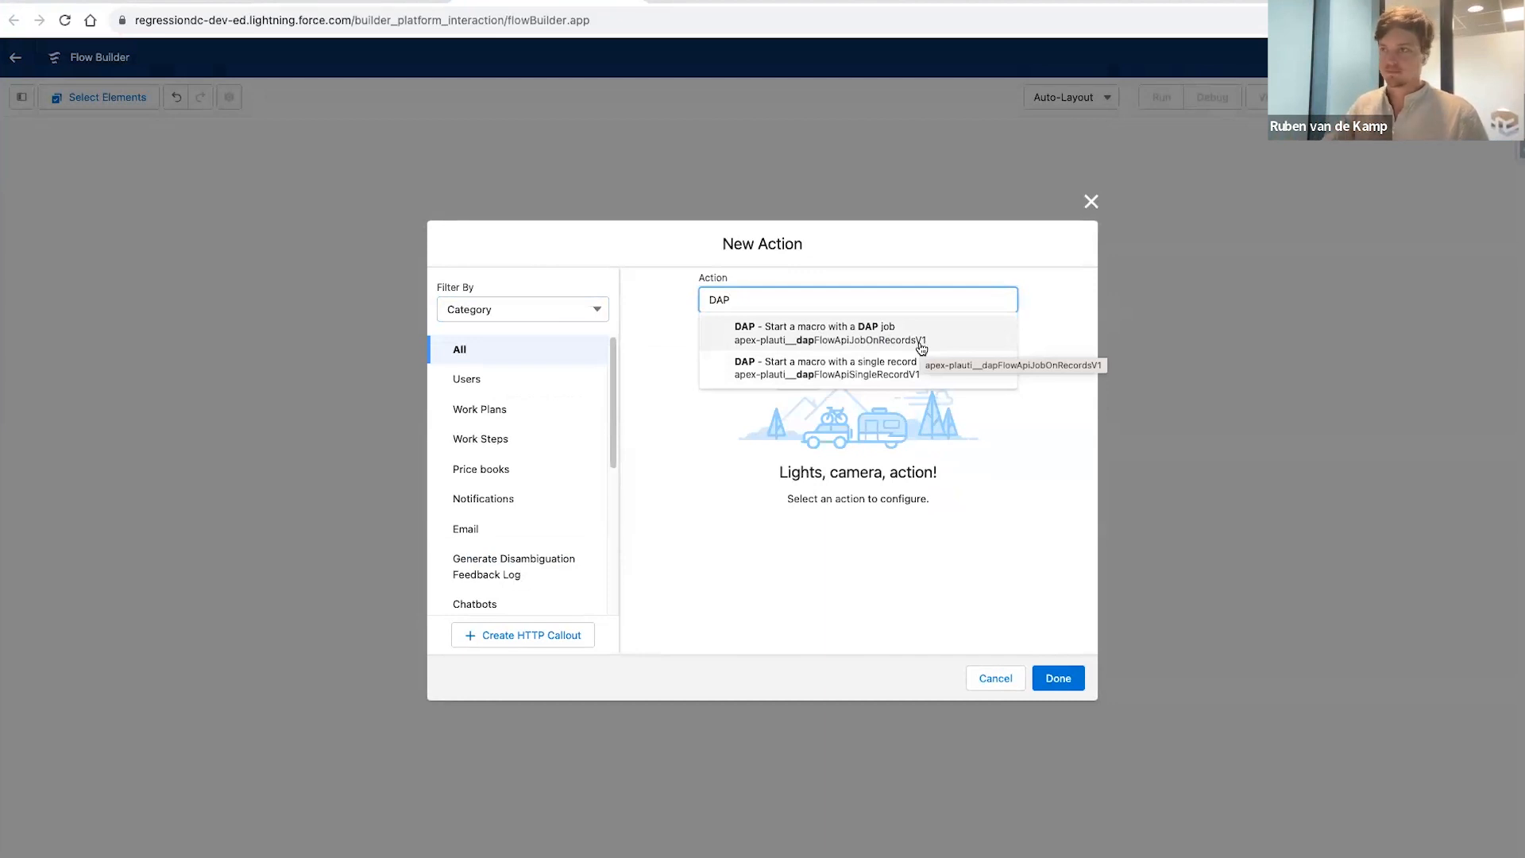
{"action": "left_click", "coordinate": [902, 371]}
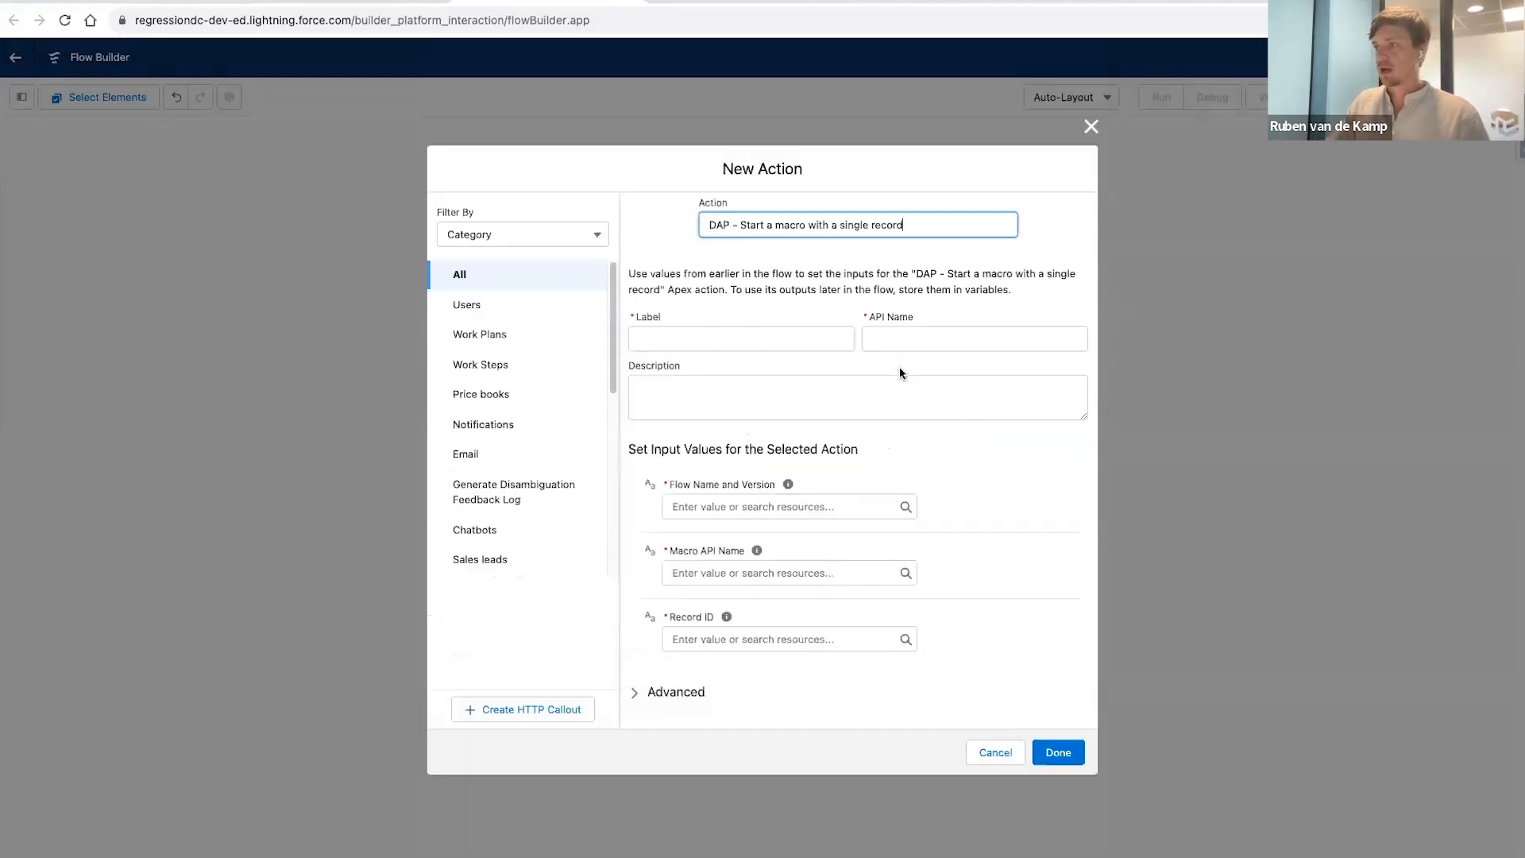
- Label the new DAP macro action "Summarise the Case"
{"action": "left_click", "coordinate": [759, 348]}
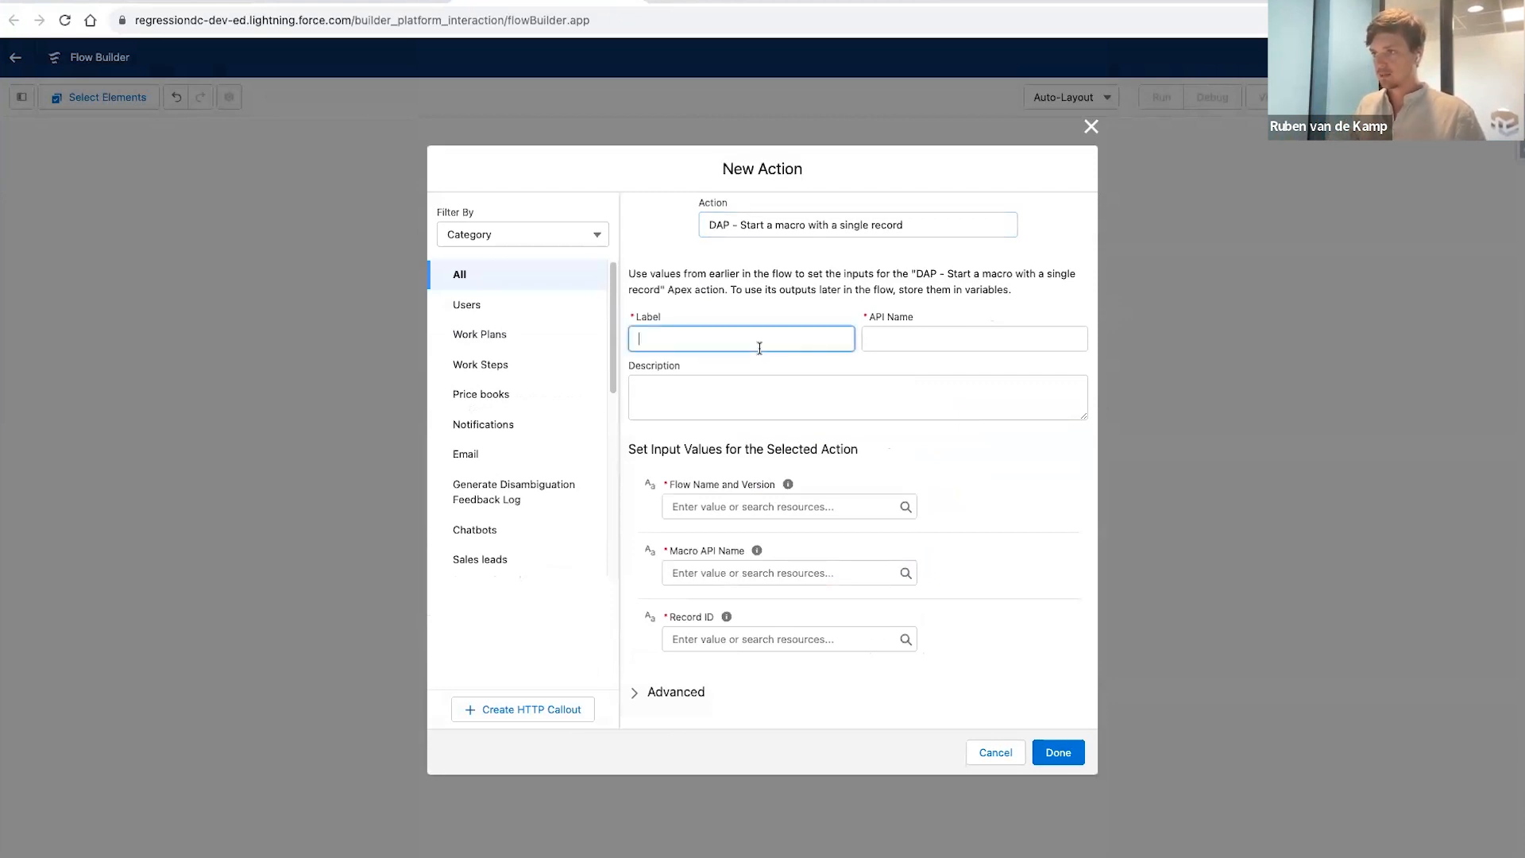
{"action": "type", "text": "S"}
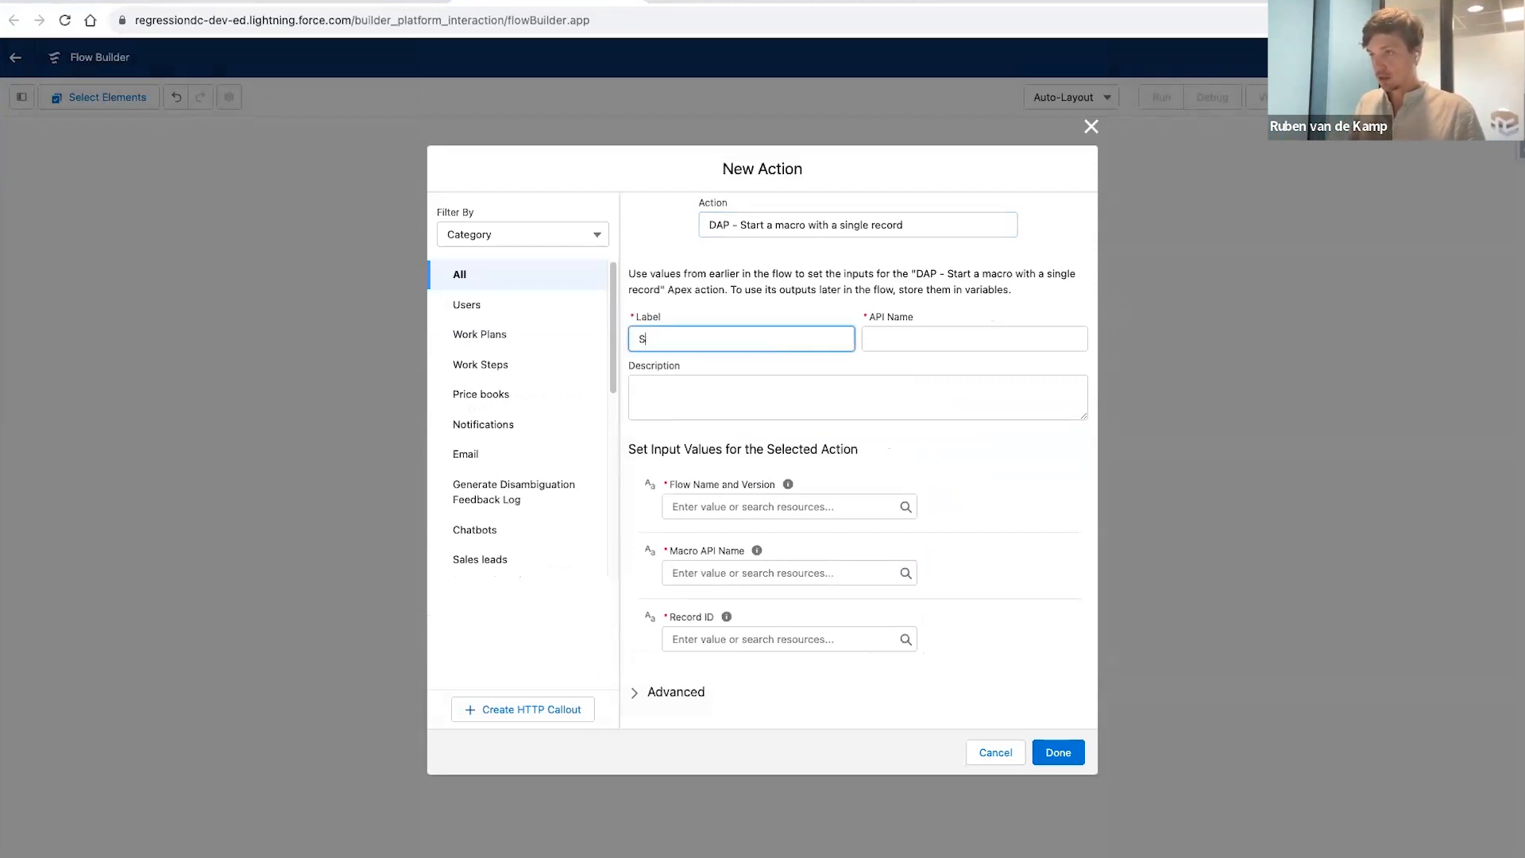
{"action": "type", "text": "ummarise the Case"}
{"action": "left_click", "coordinate": [842, 319]}
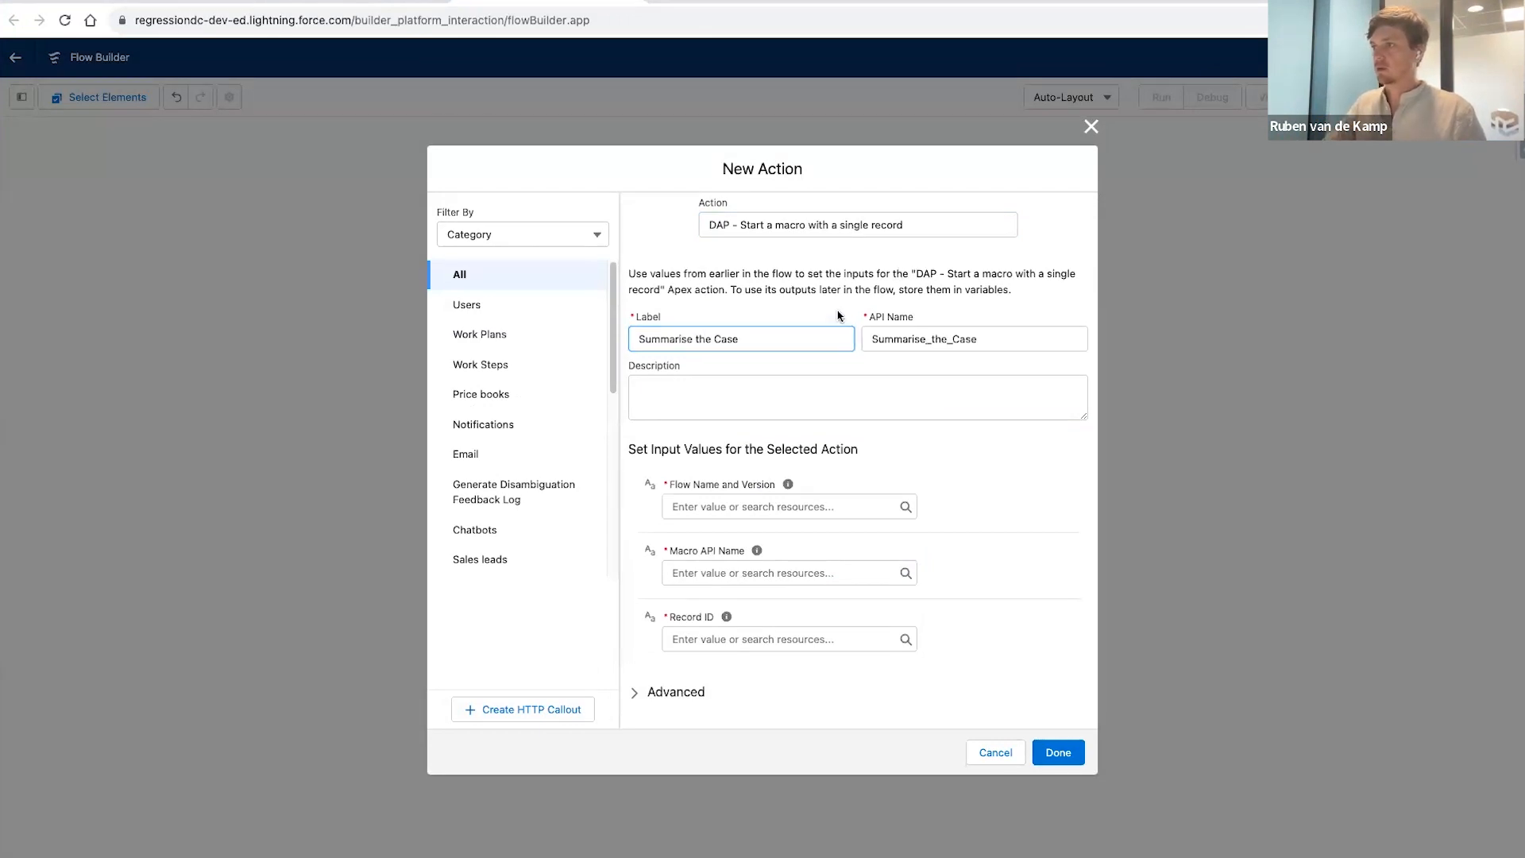
- Set the action's Flow Name and Version to v1 and its Macro API Name to macro-summarize-case
{"action": "left_click", "coordinate": [739, 506]}
{"action": "type", "text": "v1"}
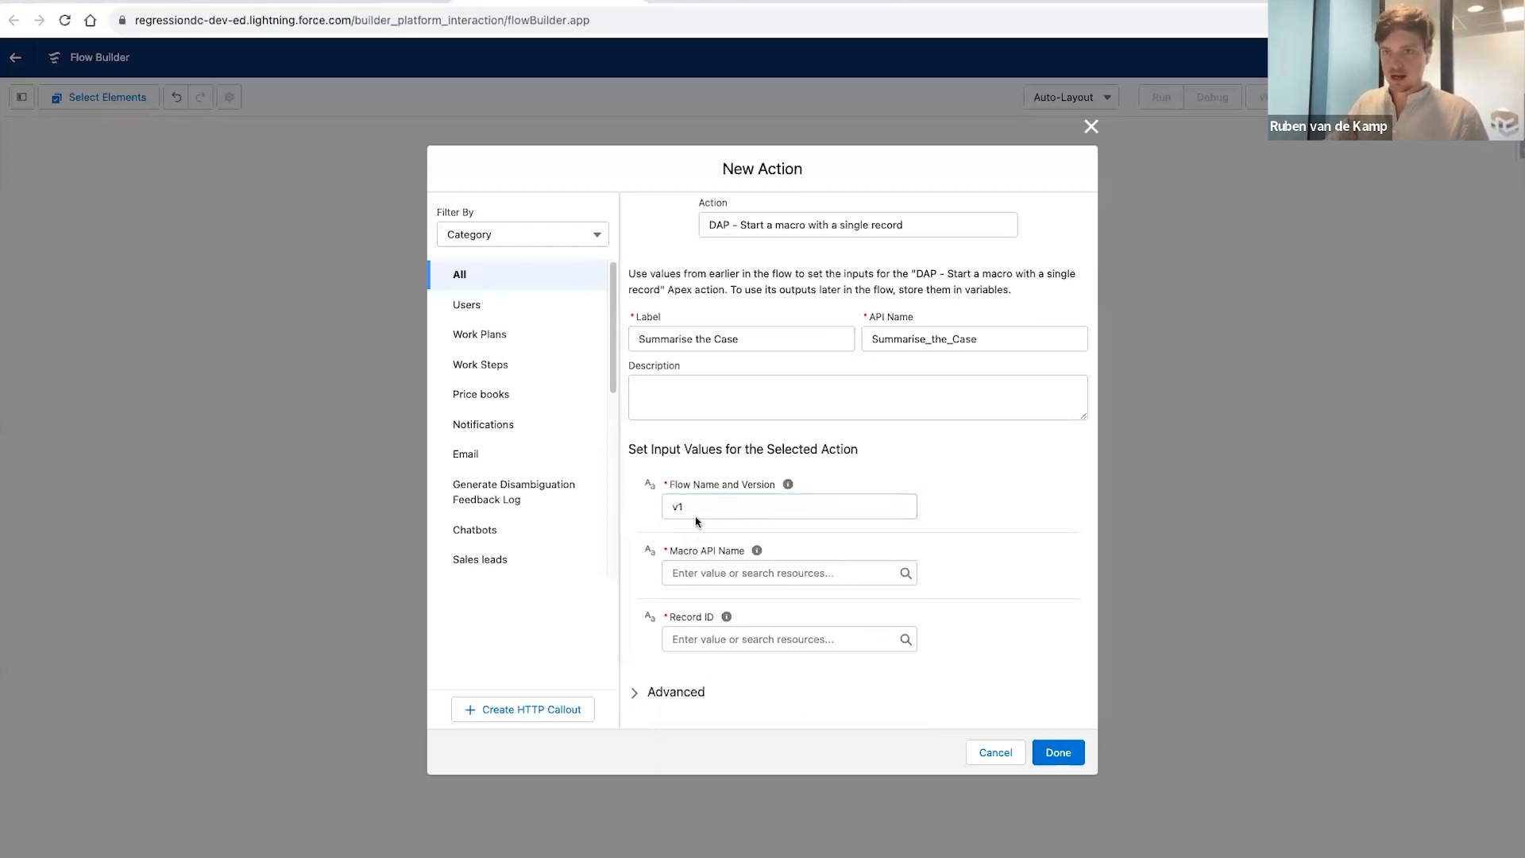
{"action": "left_click", "coordinate": [735, 574]}
{"action": "type", "text": "macro-summarize-case"}
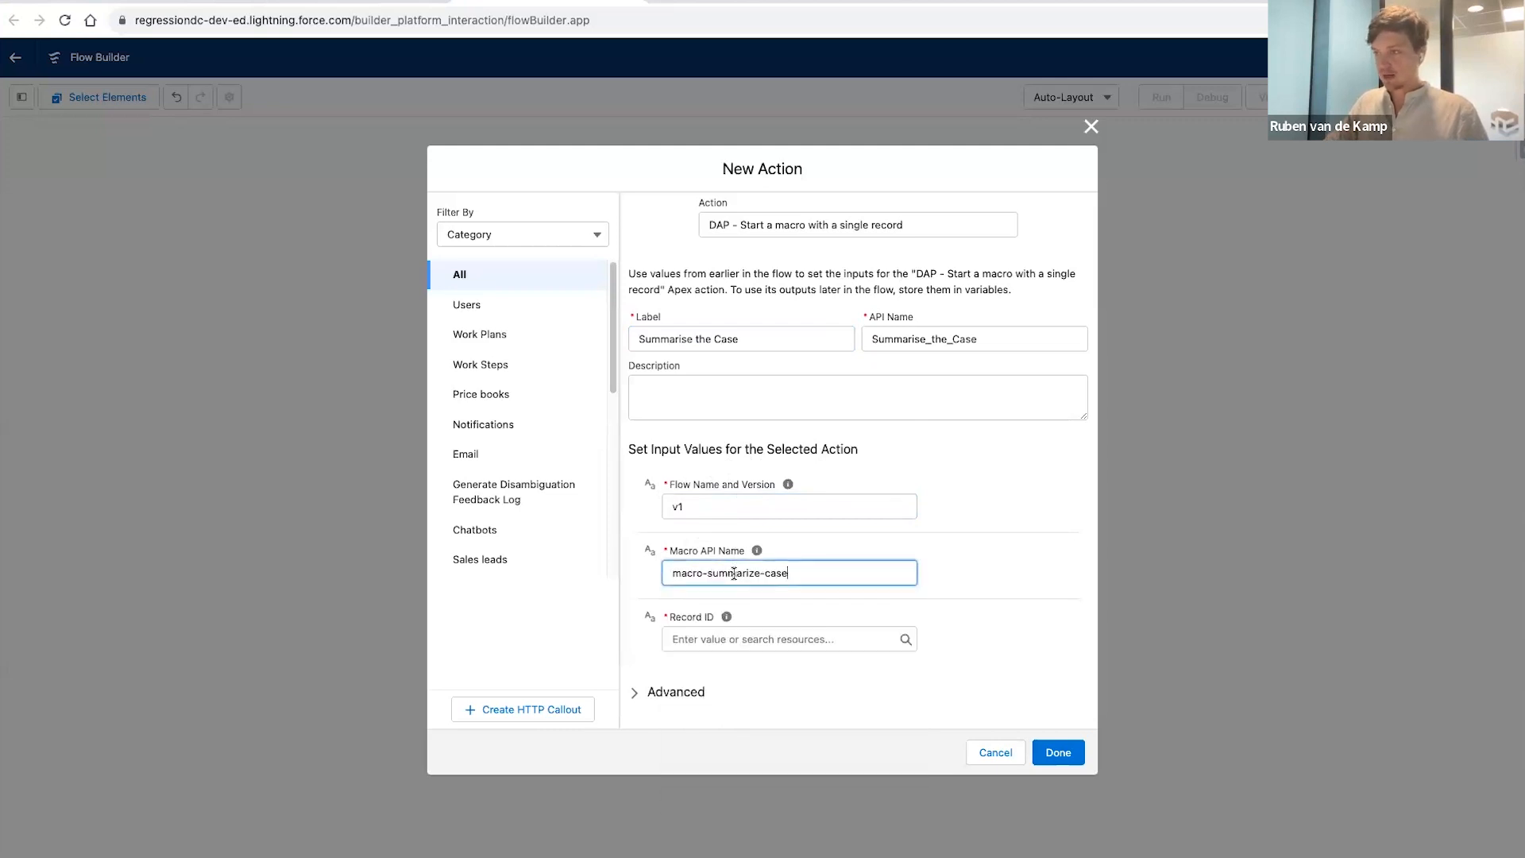
{"action": "left_click", "coordinate": [944, 557]}
- Set the action's Record ID to the triggering case's ID, {!$Record.id}, and finish the action
{"action": "left_click", "coordinate": [762, 642]}
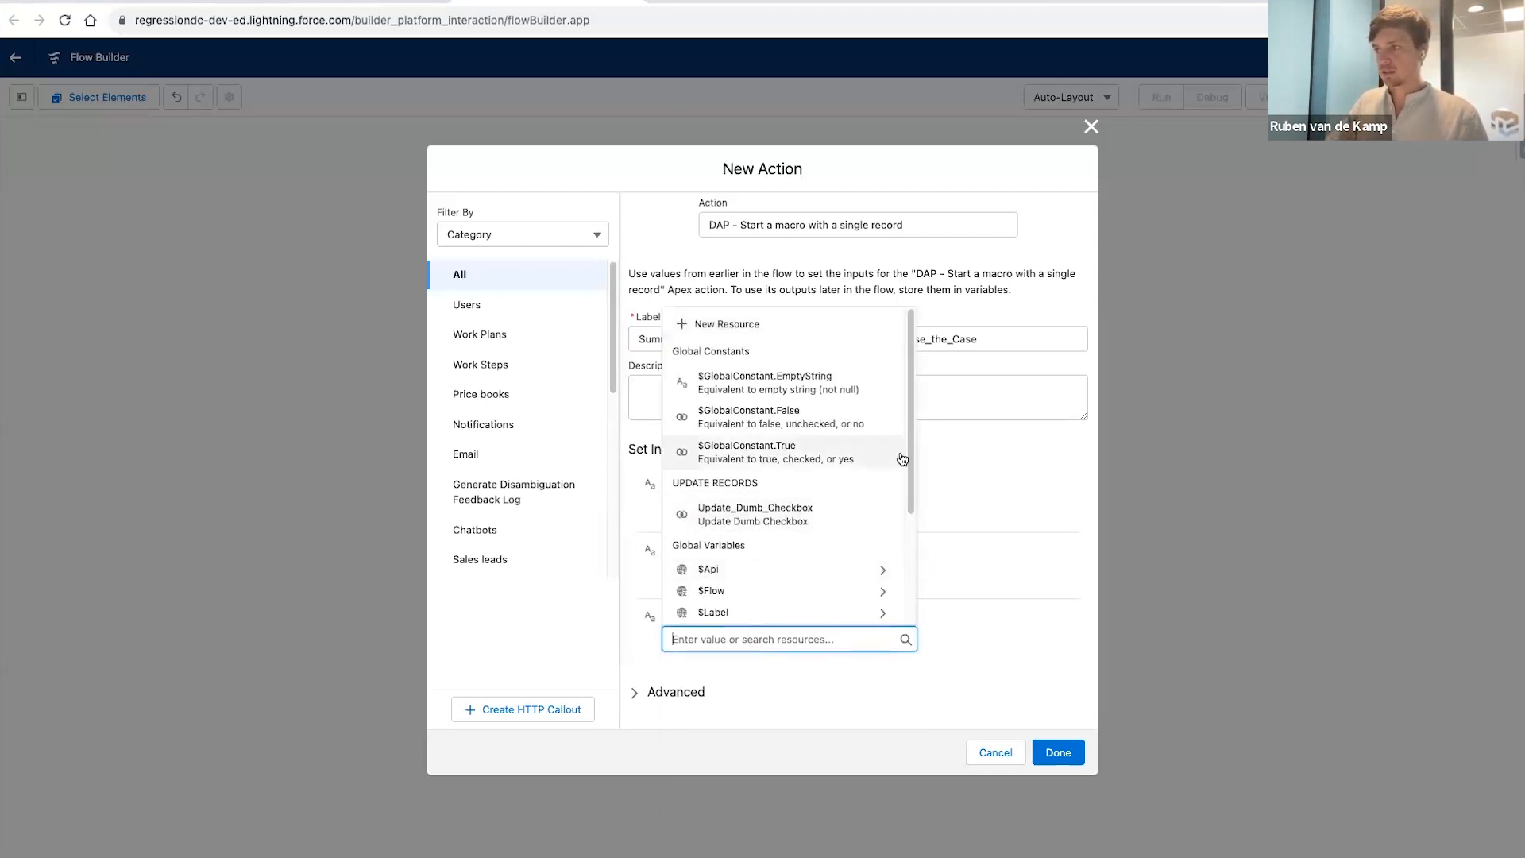
{"action": "scroll", "coordinate": [910, 455], "scroll_direction": "down", "scroll_amount": 4}
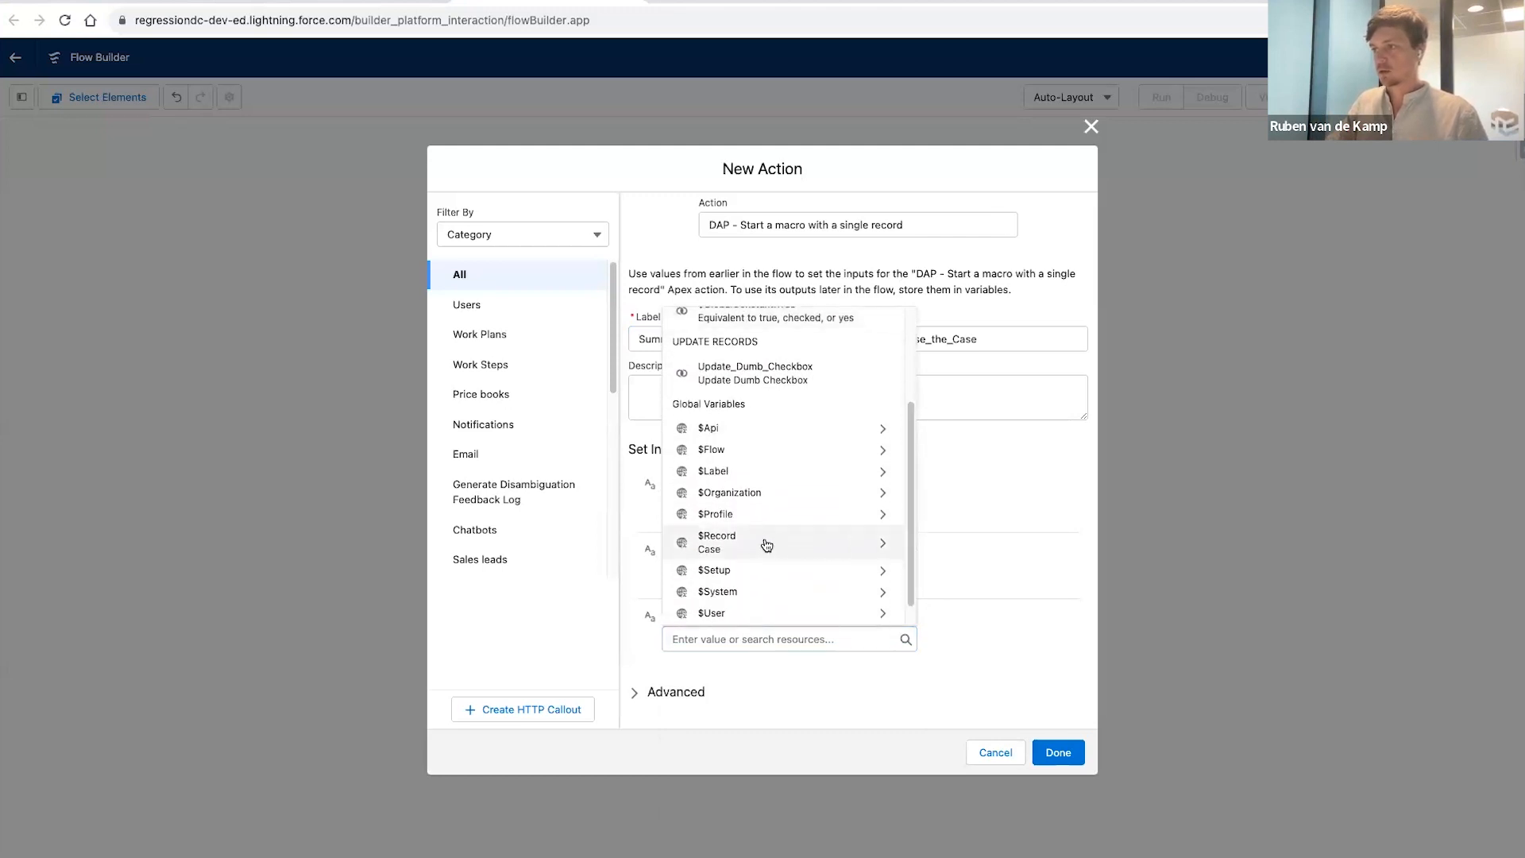
{"action": "left_click", "coordinate": [736, 543]}
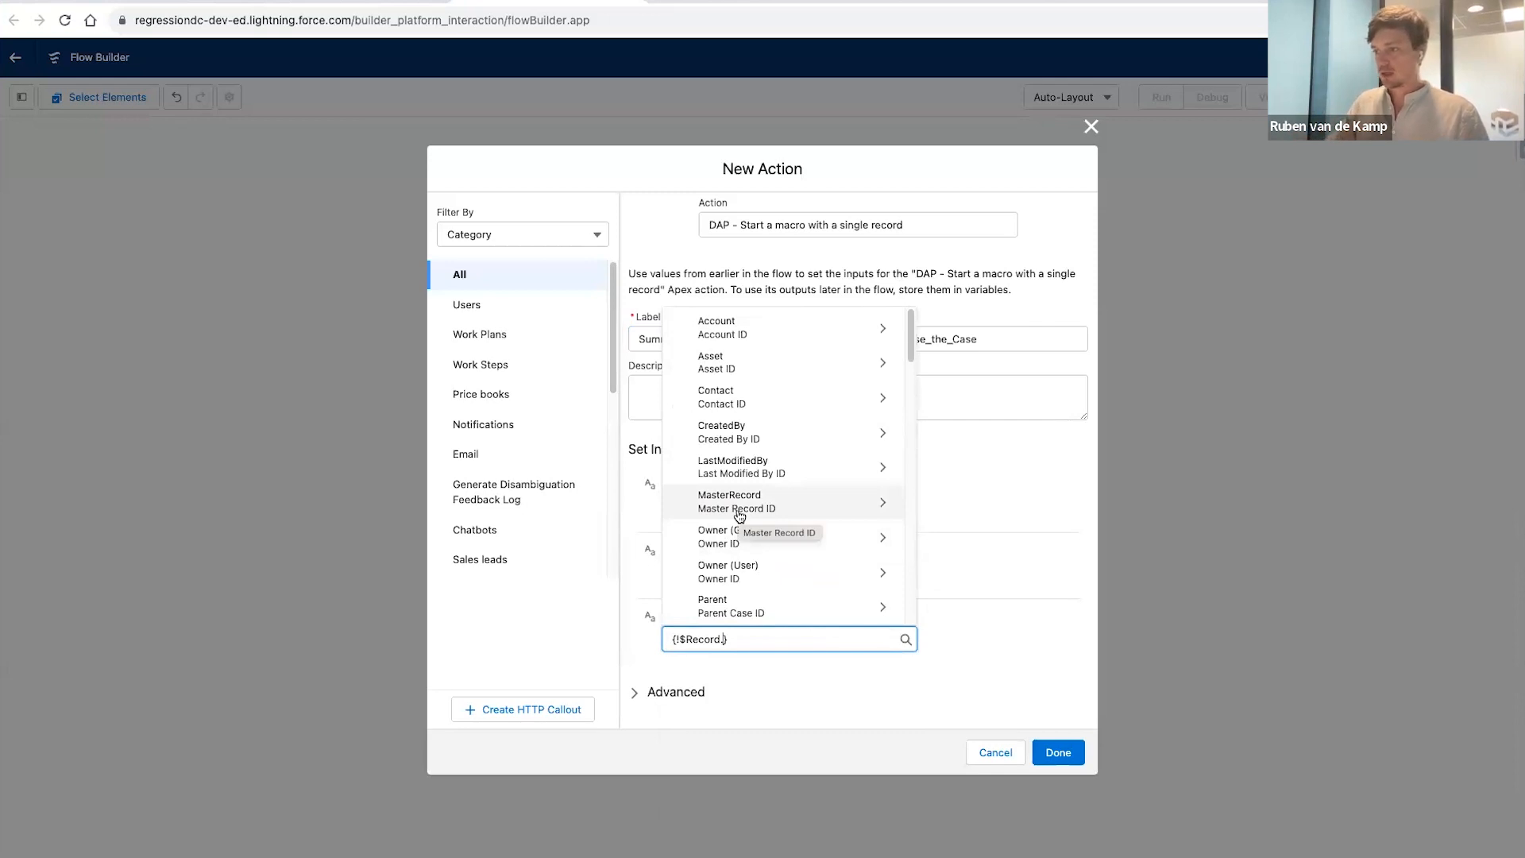
{"action": "type", "text": "id"}
{"action": "scroll", "coordinate": [751, 524], "scroll_direction": "down", "scroll_amount": 2}
{"action": "scroll", "coordinate": [760, 530], "scroll_direction": "down", "scroll_amount": 5}
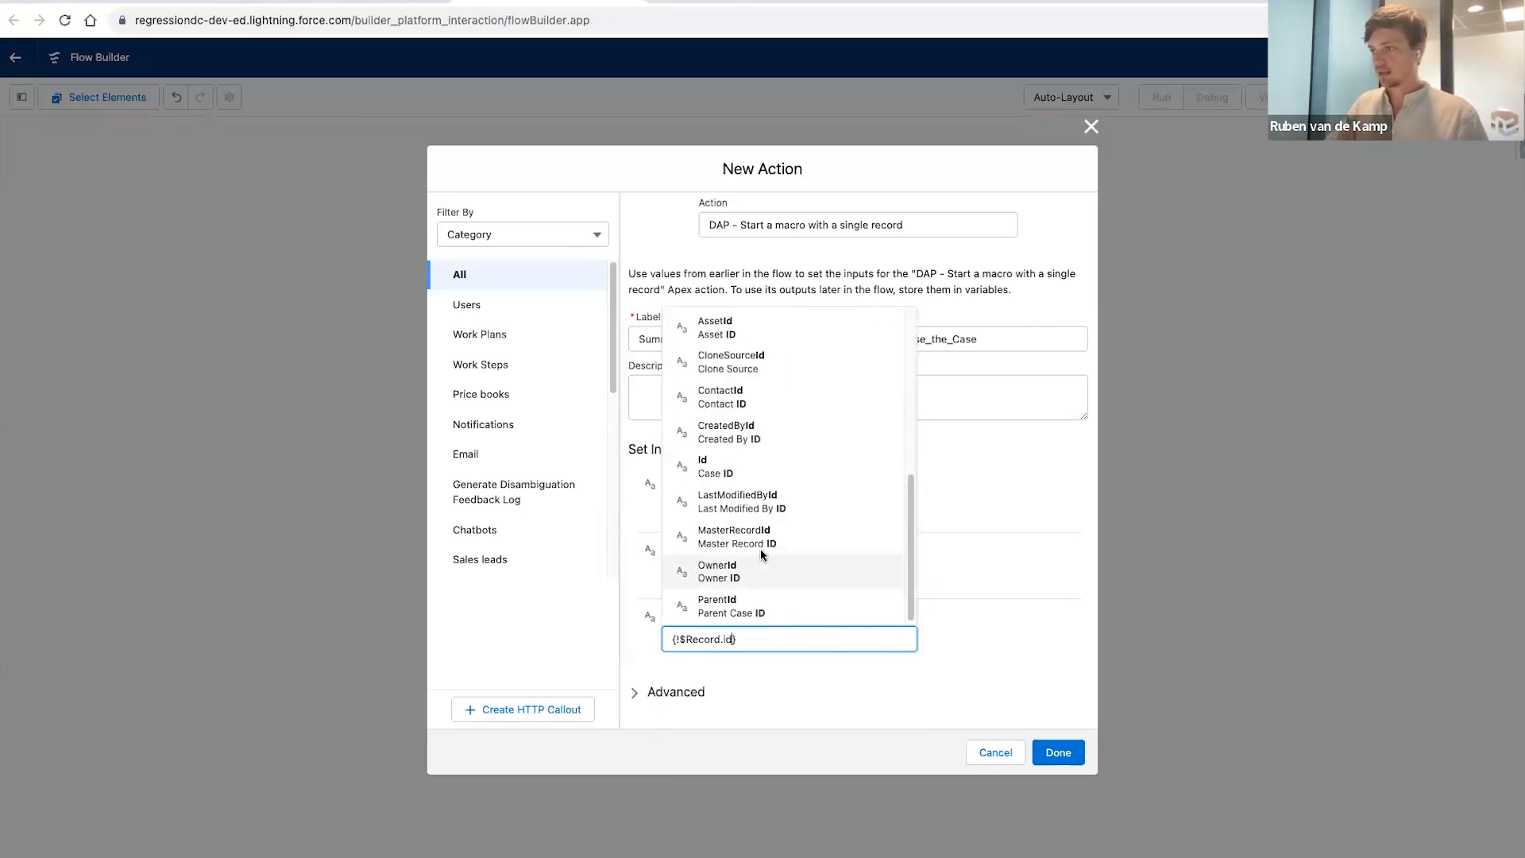
{"action": "left_click", "coordinate": [714, 466]}
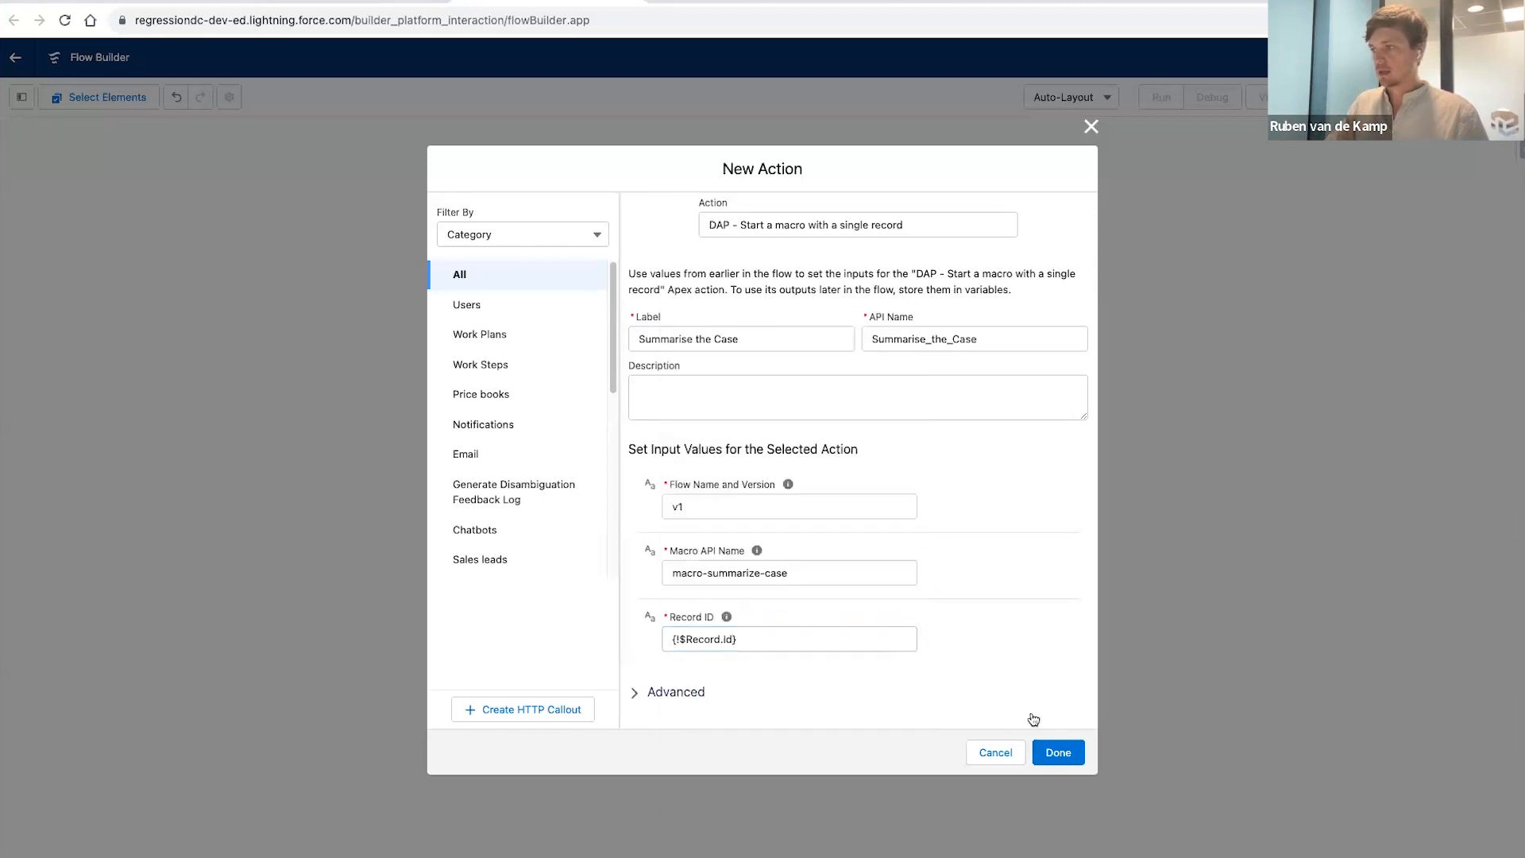
{"action": "left_click", "coordinate": [1058, 752]}
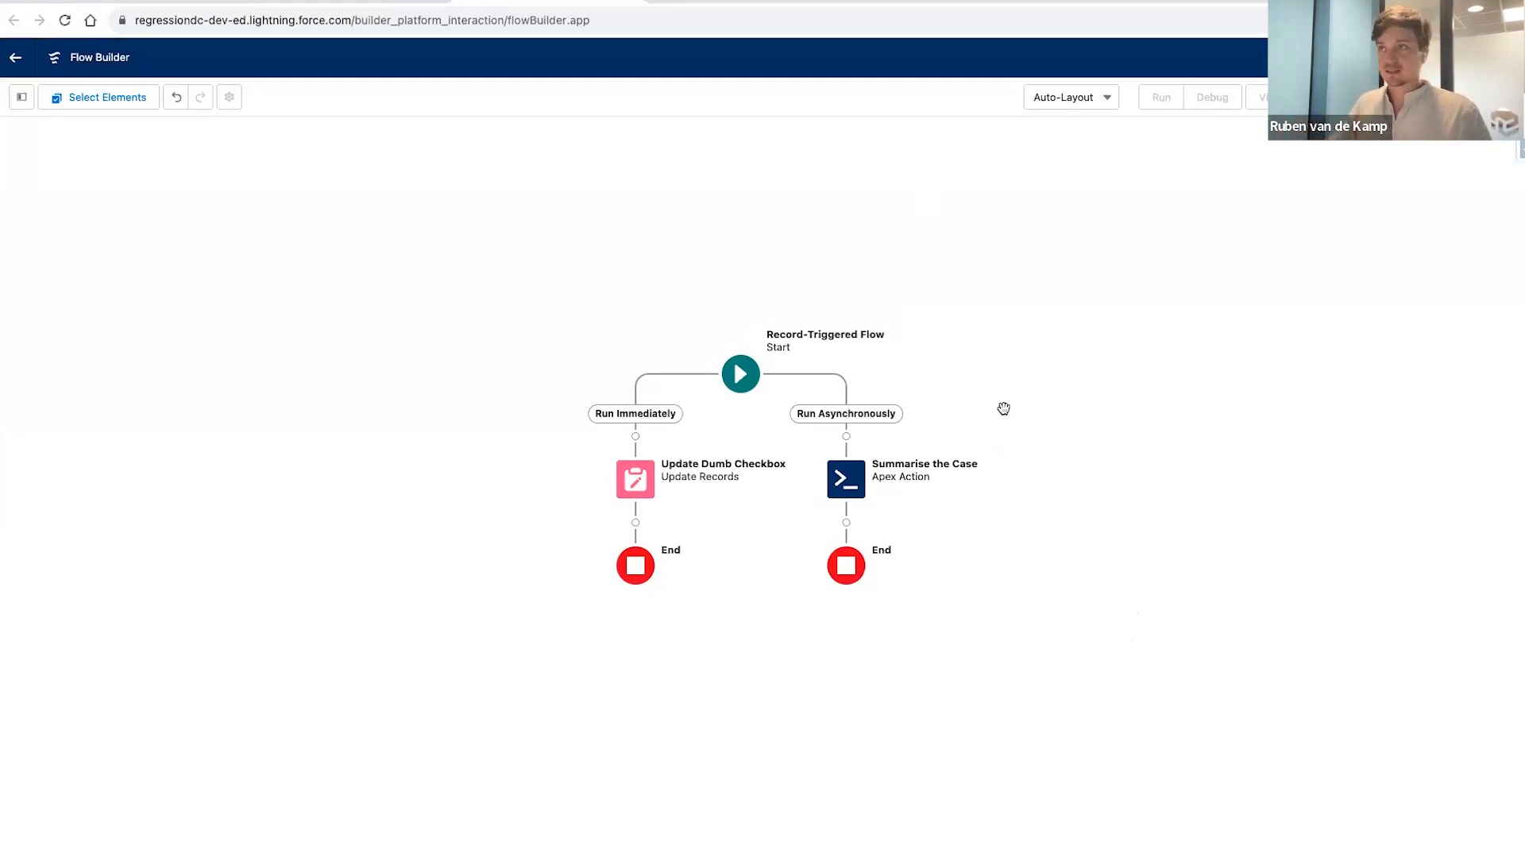
{"action": "left_click_drag", "start_coordinate": [1116, 483], "coordinate": [1130, 500]}
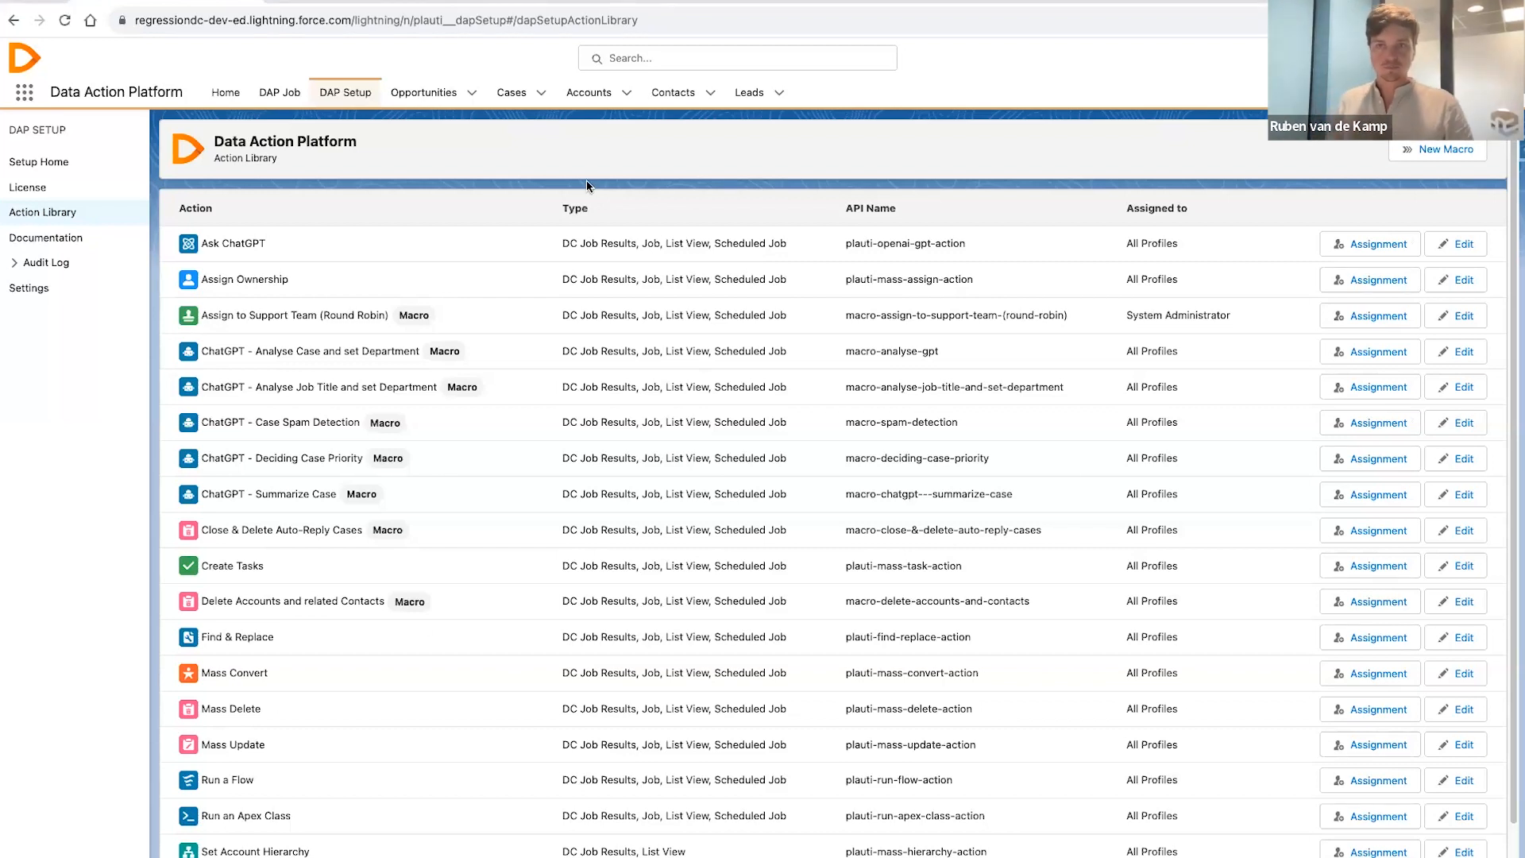
- Switch to Data Action Platform, open the new case with subject Question, and examine the options of its For Department field
{"action": "left_click", "coordinate": [511, 93]}
{"action": "left_click", "coordinate": [112, 238]}
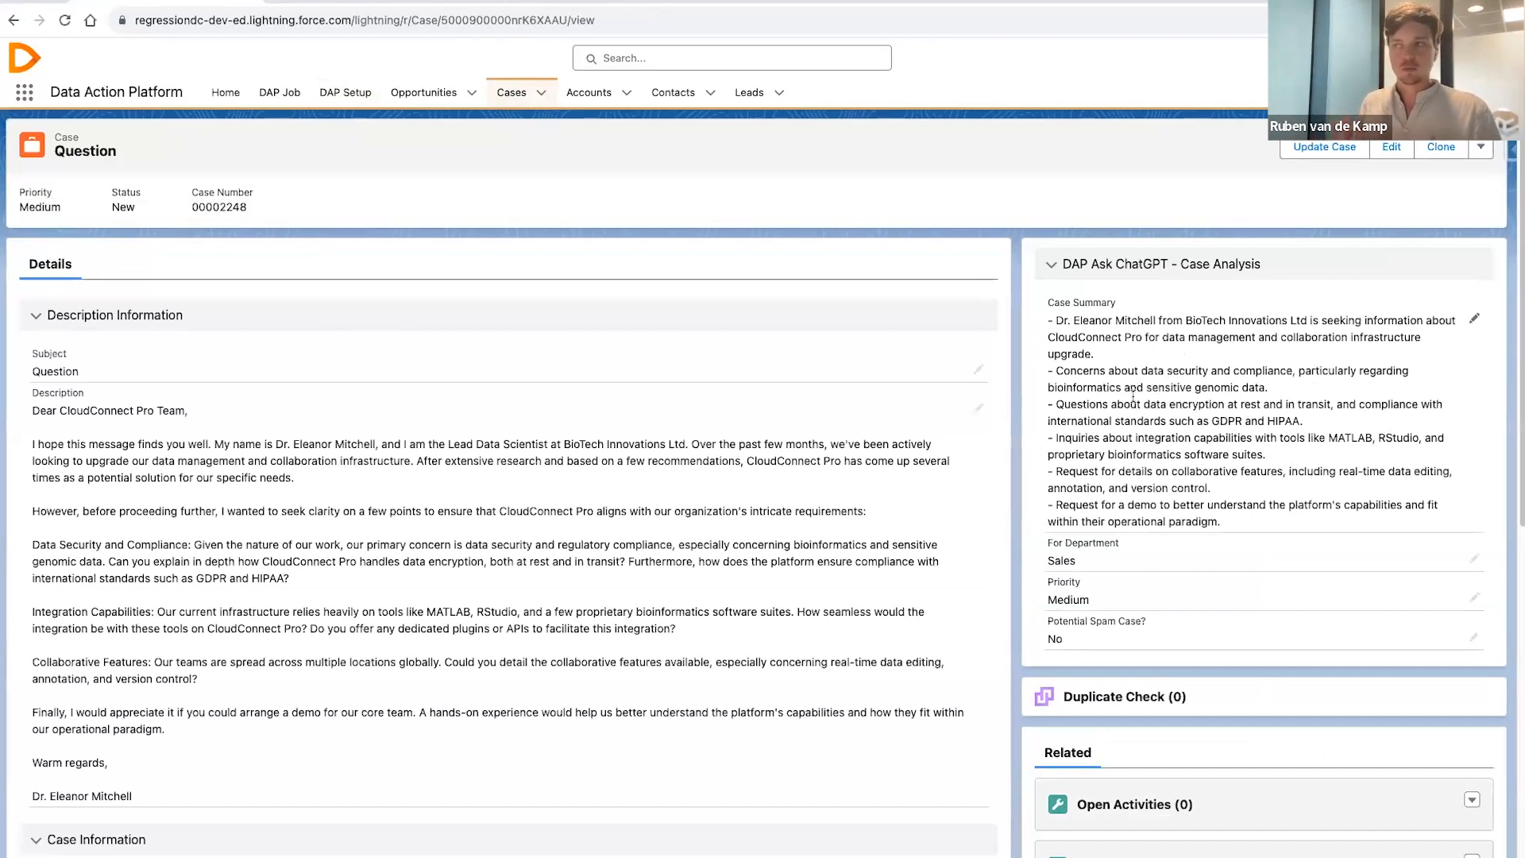
{"action": "double_click", "coordinate": [1095, 562]}
{"action": "left_click", "coordinate": [1134, 405]}
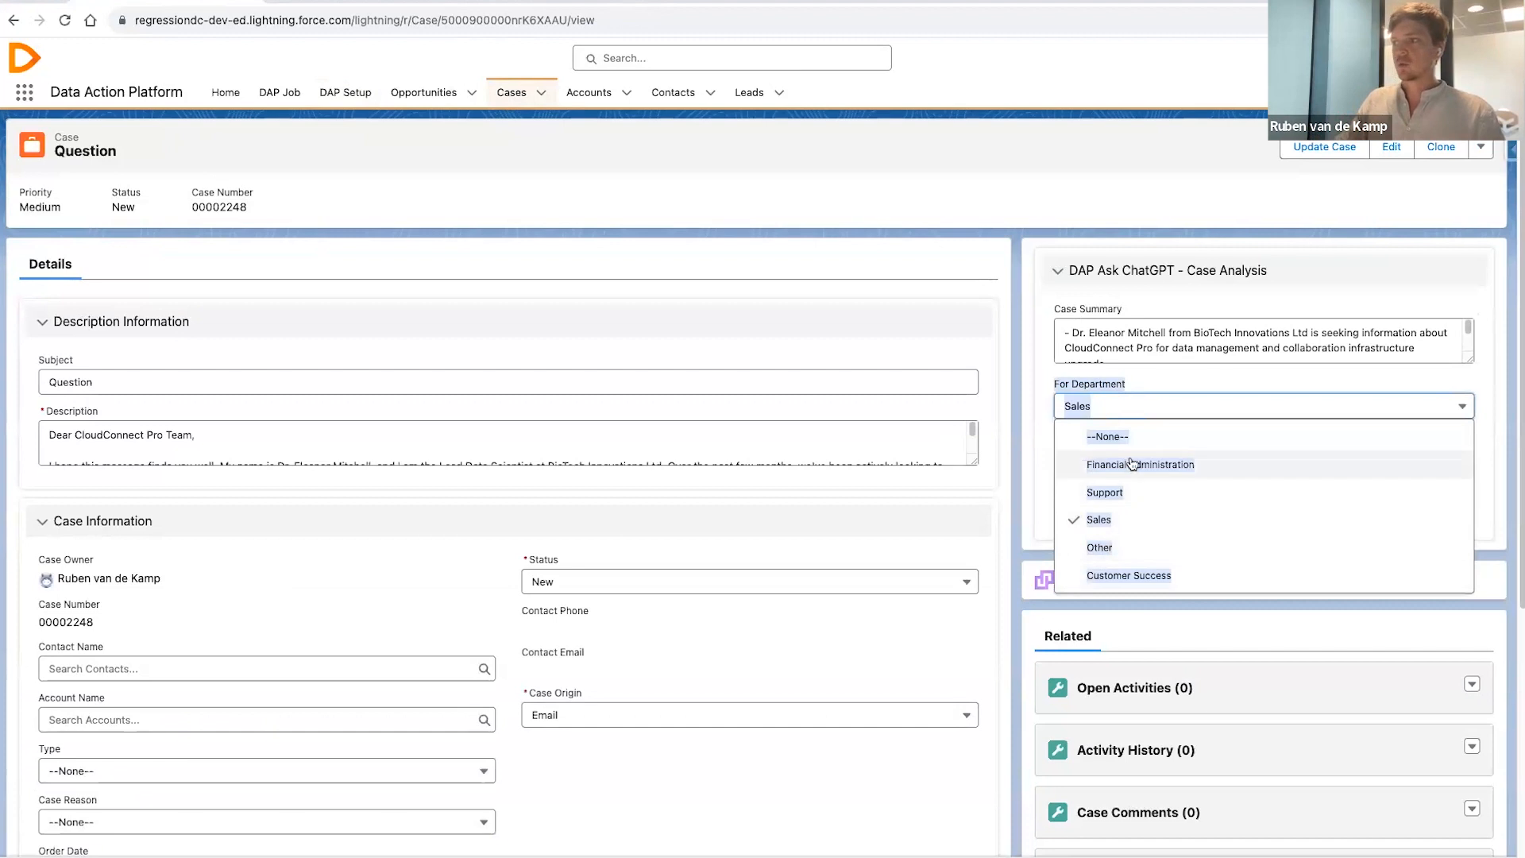
{"action": "left_click", "coordinate": [1132, 406]}
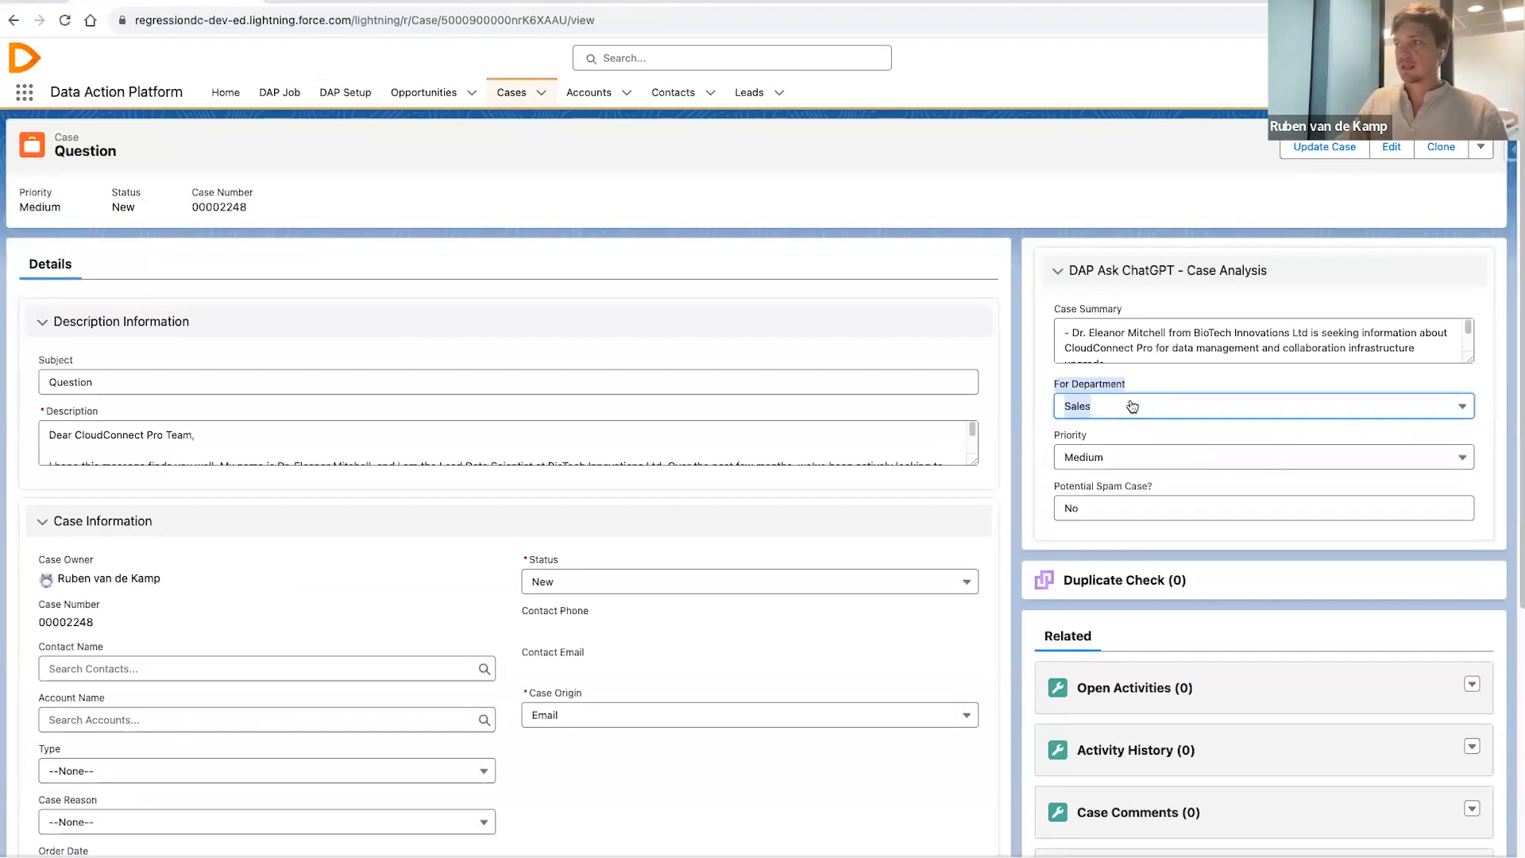
{"action": "left_click", "coordinate": [1132, 405]}
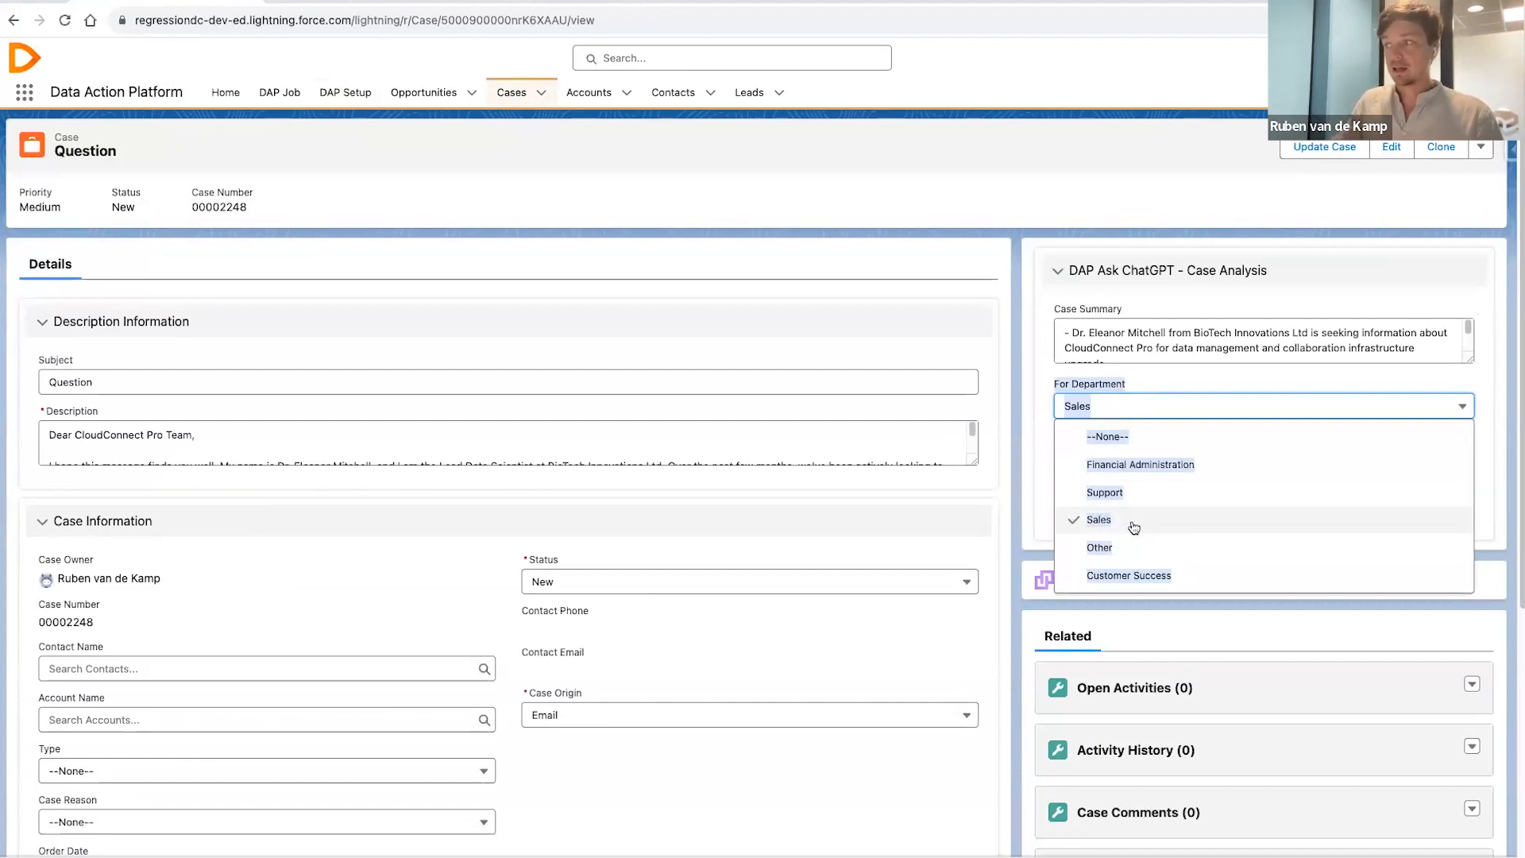
{"action": "left_click", "coordinate": [1145, 405]}
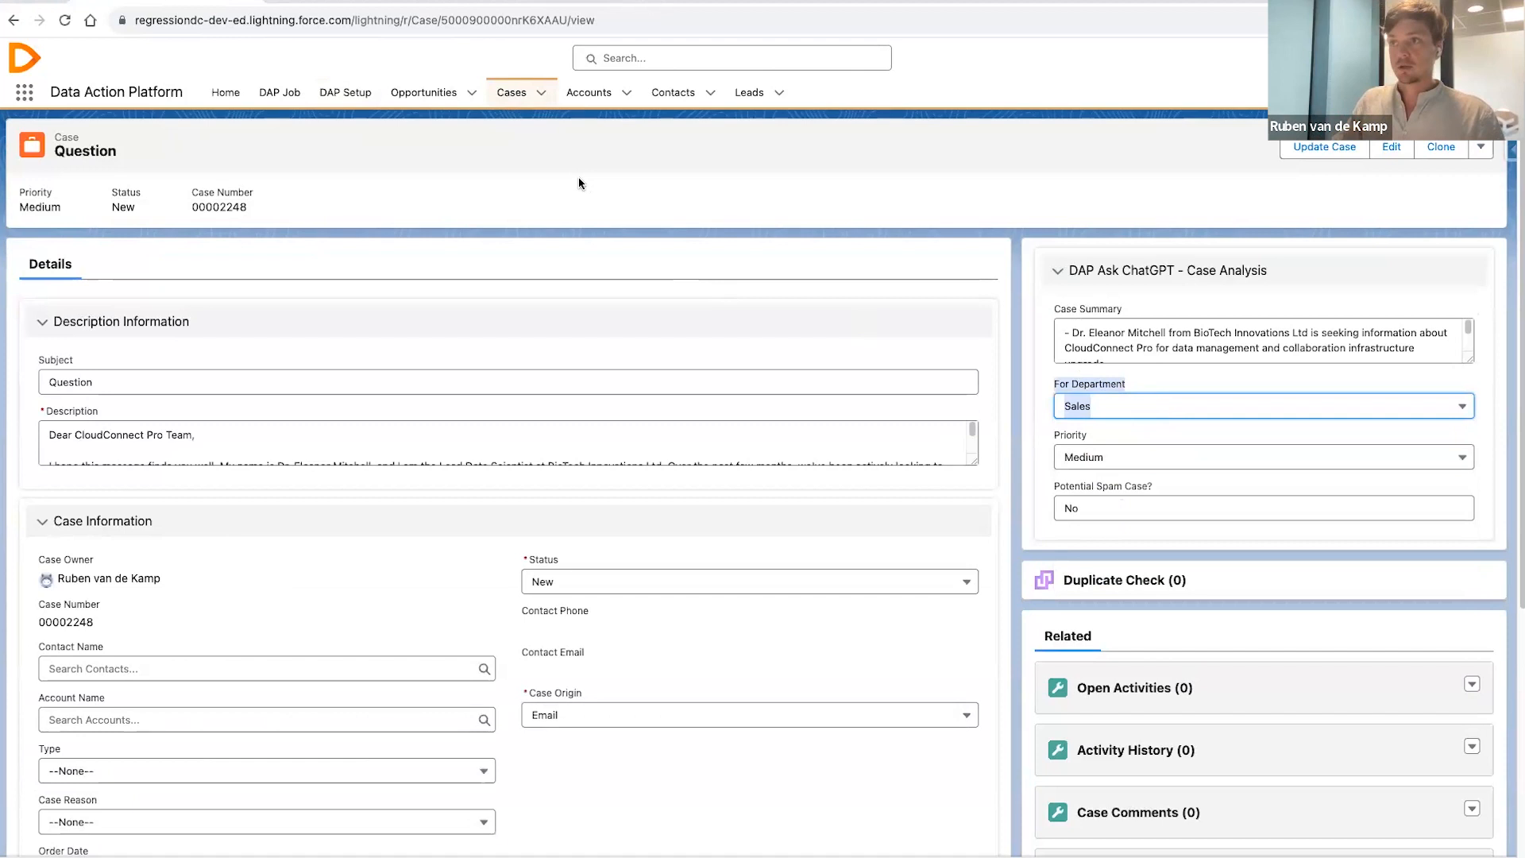
- View the Sales Queue list of cases and switch to the Prompt 2 – Case Assignment slide
{"action": "left_click", "coordinate": [510, 96]}
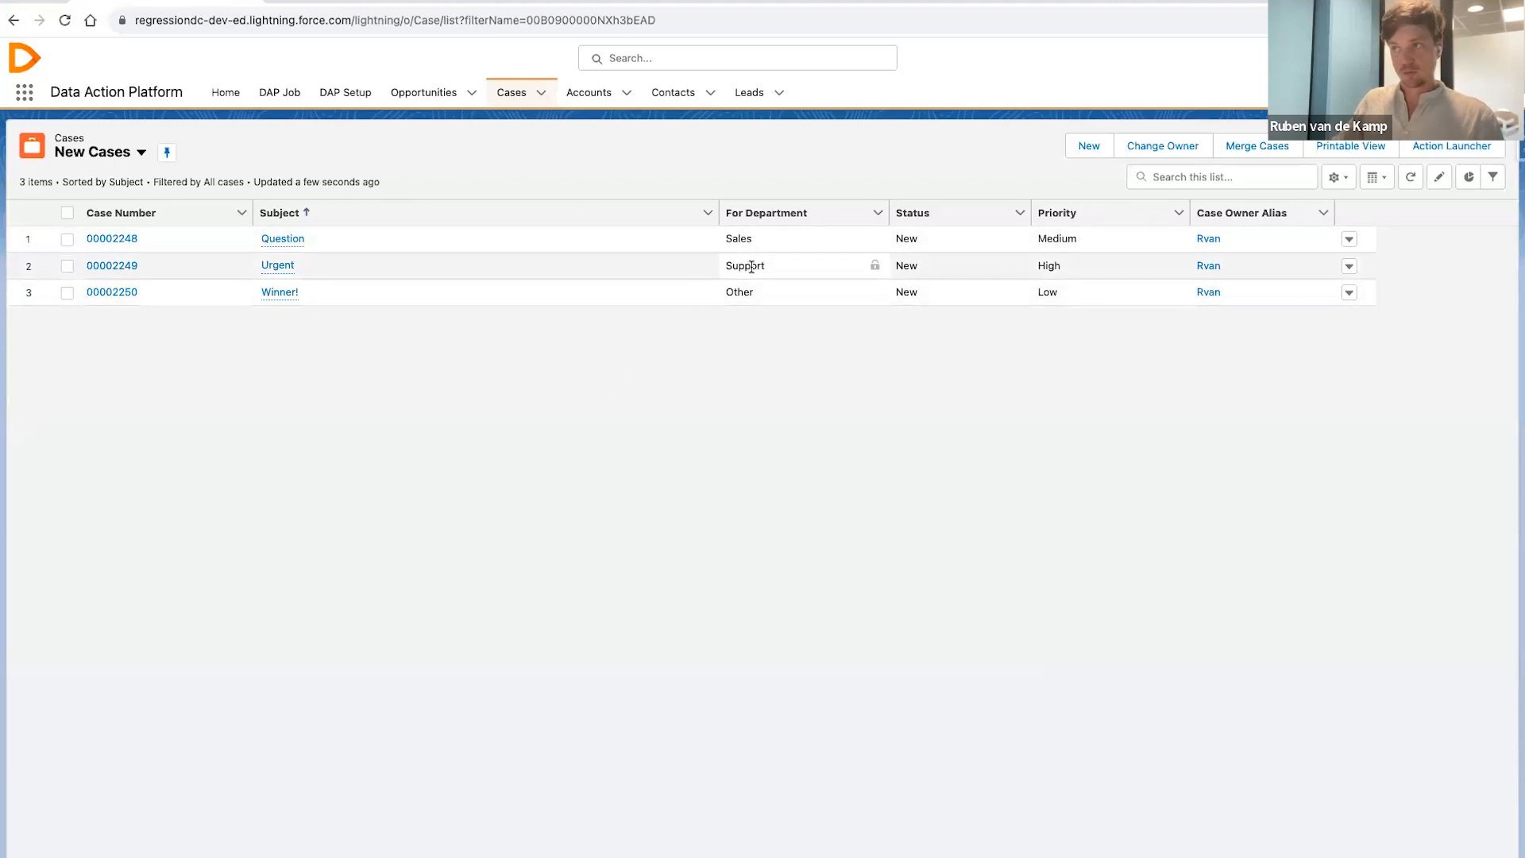
{"action": "left_click", "coordinate": [138, 164]}
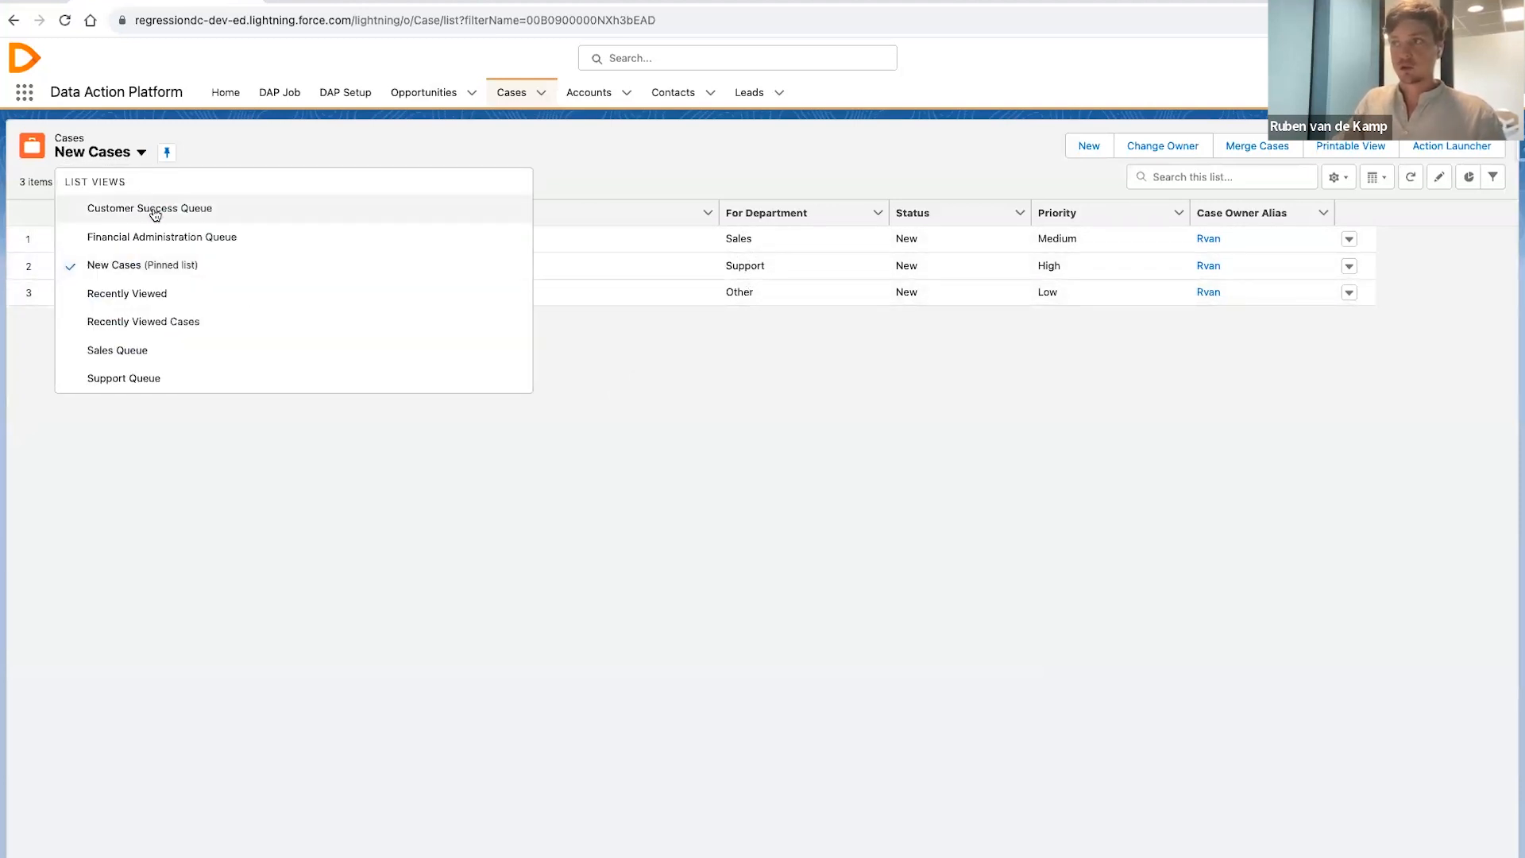
{"action": "left_click", "coordinate": [118, 349]}
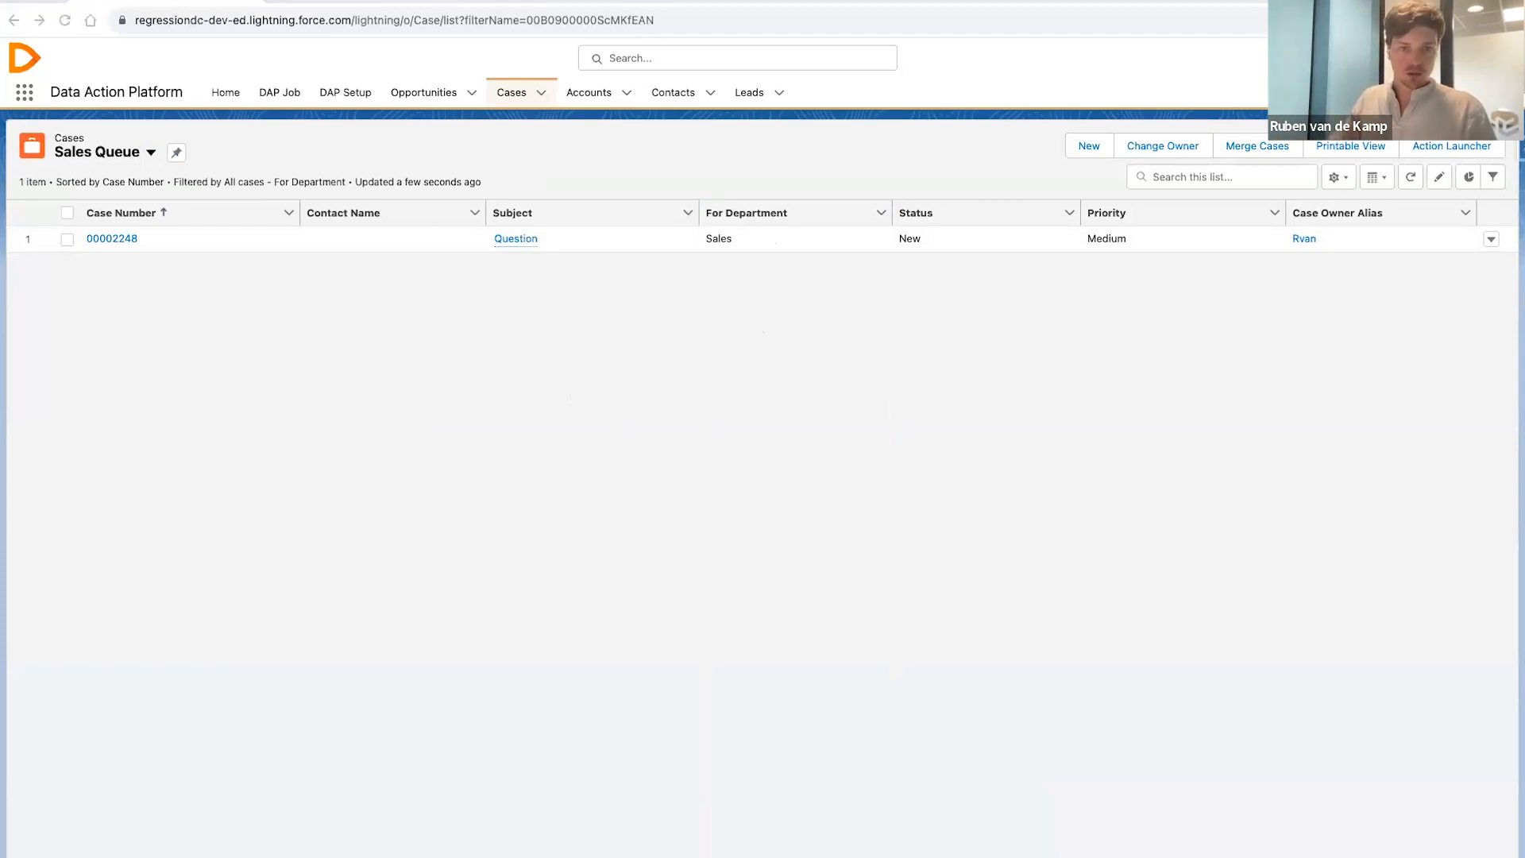
{"action": "key", "text": "super+Tab"}
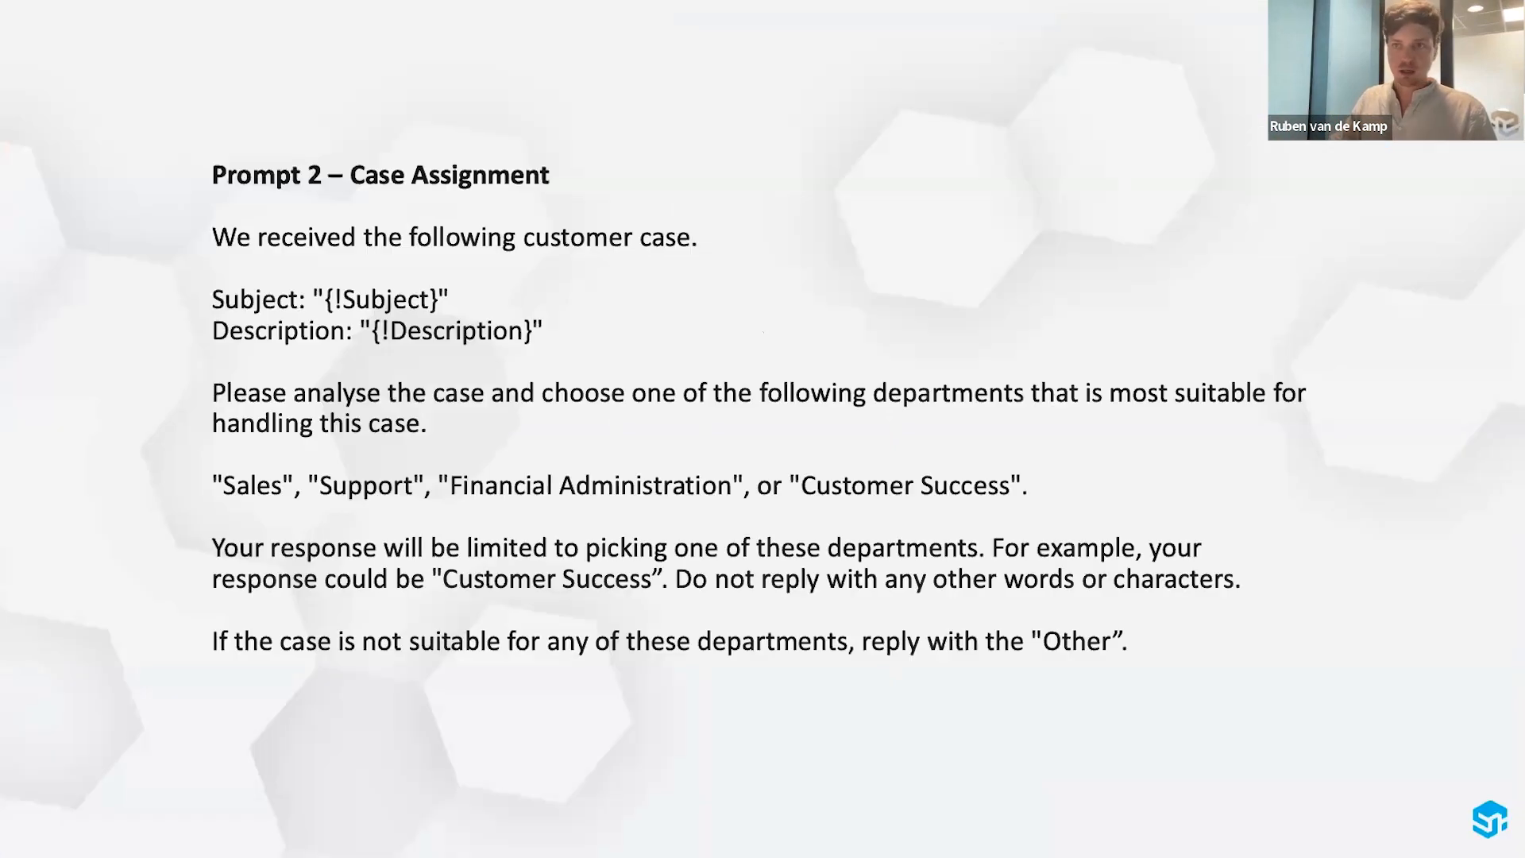